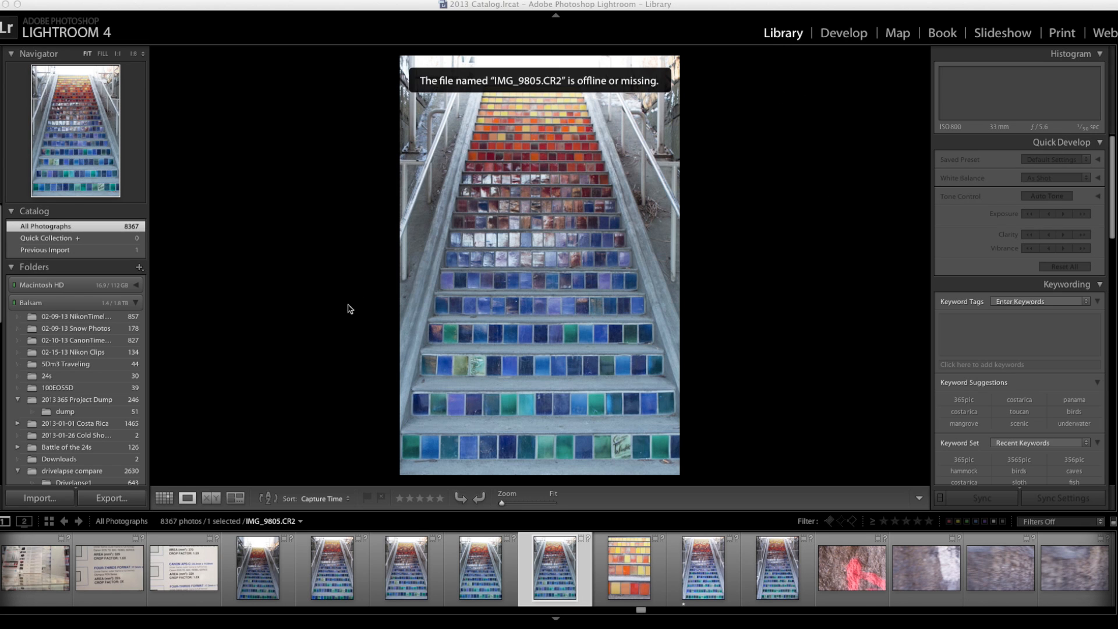
- Start a photo import from the 100EOS5D folder on Macintosh HD and set it to copy the photos
{"action": "left_click", "coordinate": [51, 500]}
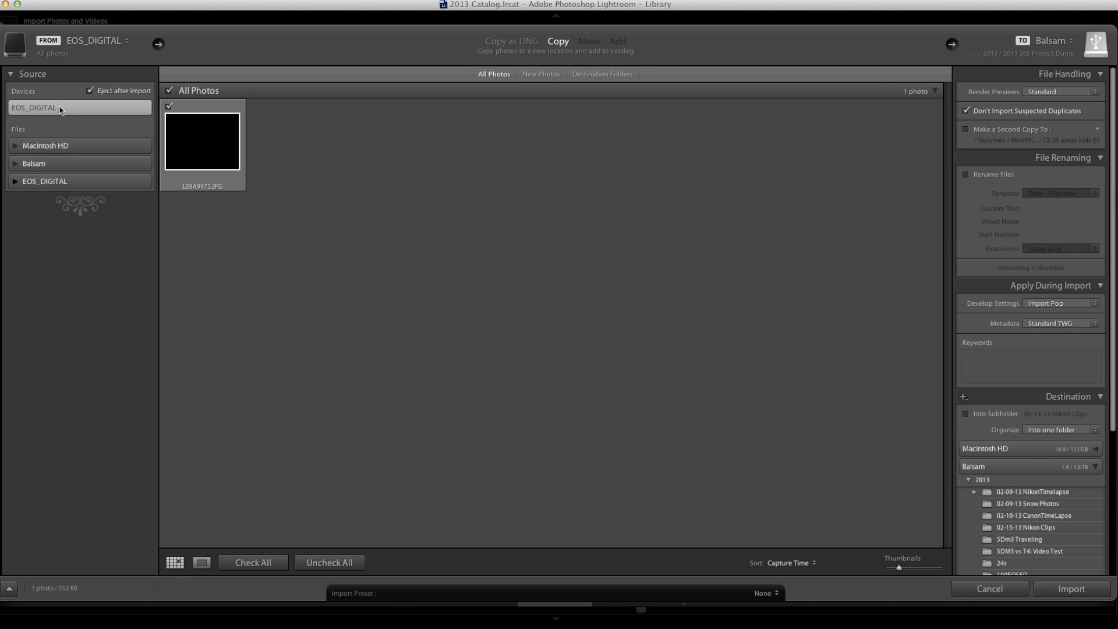
{"action": "left_click", "coordinate": [16, 148]}
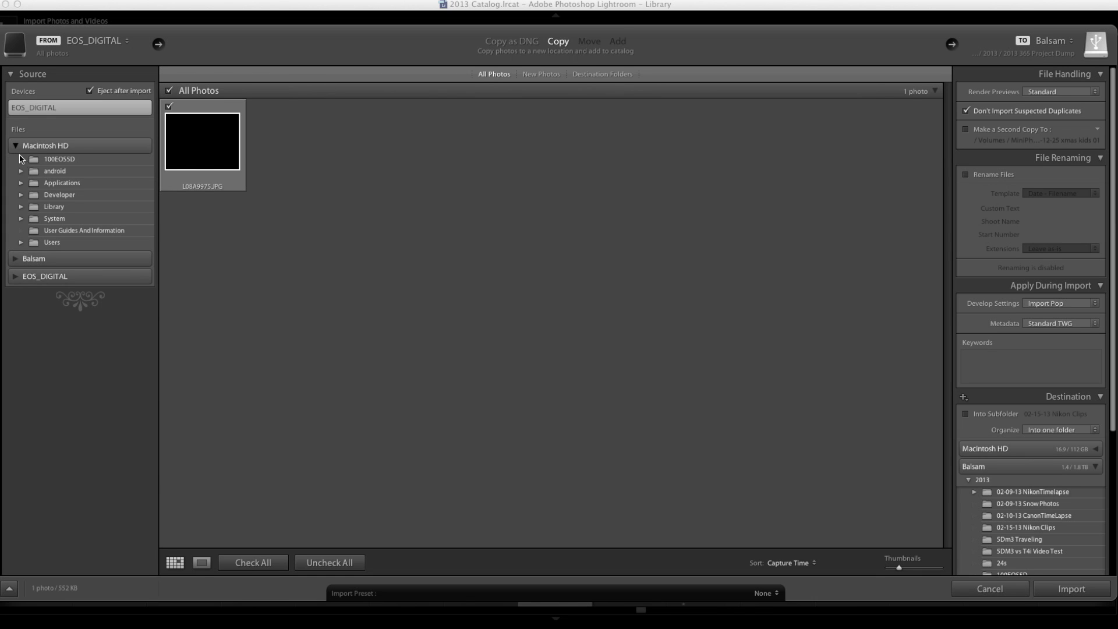
{"action": "left_click", "coordinate": [60, 162]}
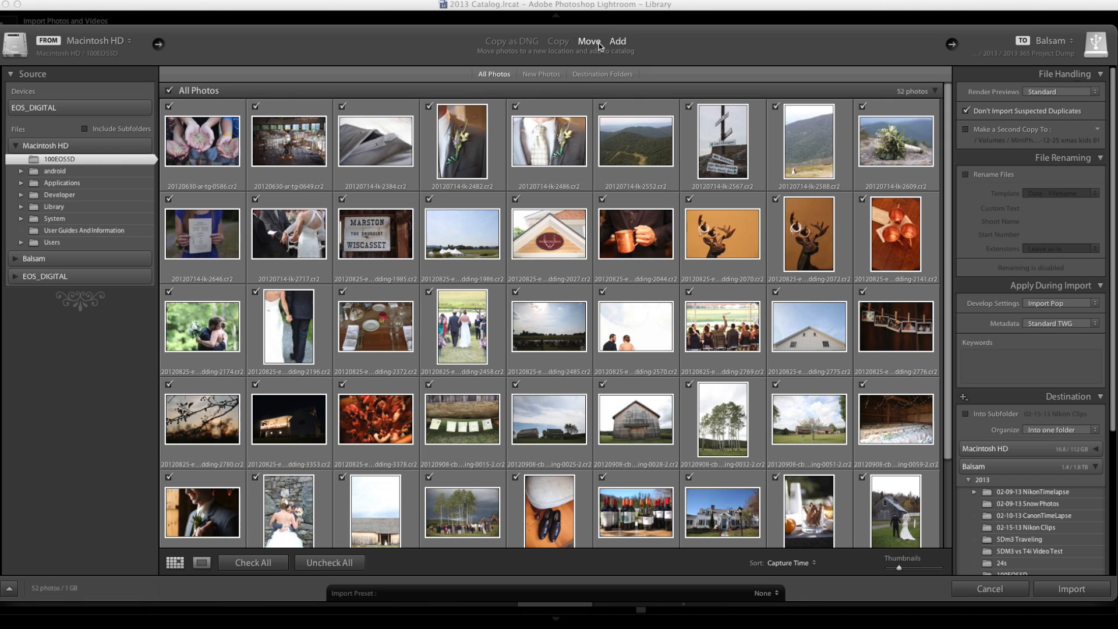
{"action": "left_click", "coordinate": [560, 43]}
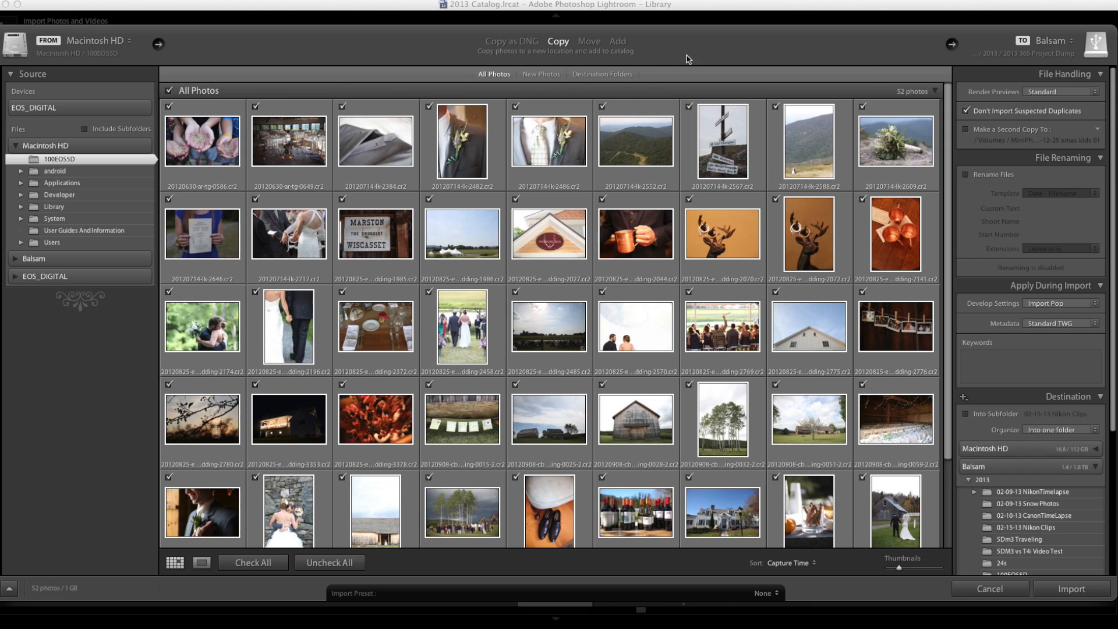
- Examine the available preview rendering options for the import and keep Standard
{"action": "left_click", "coordinate": [1087, 93]}
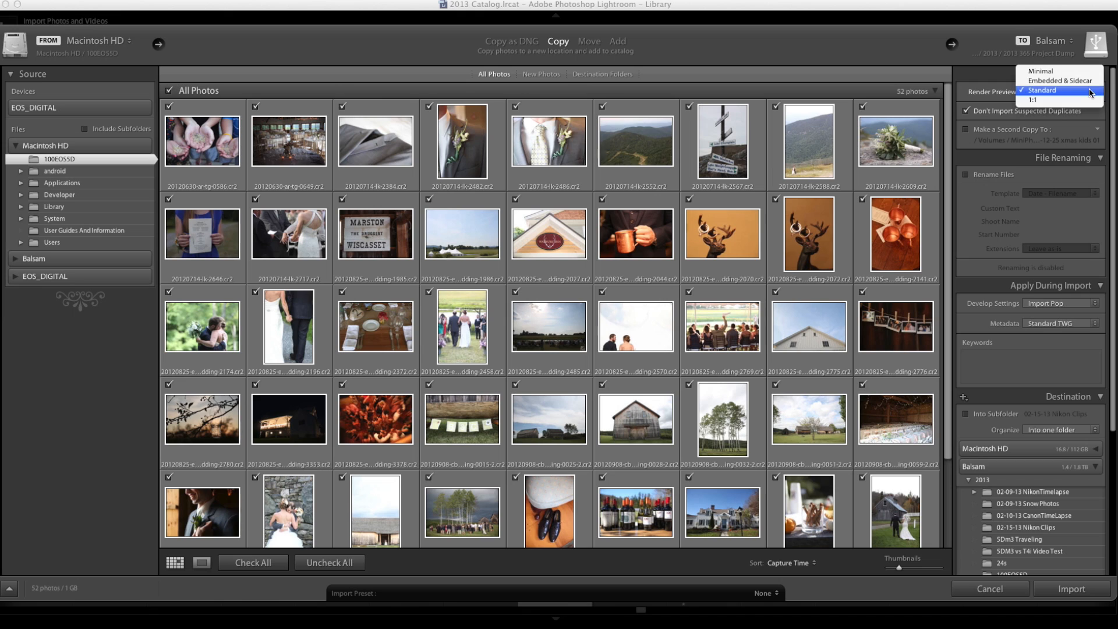
{"action": "left_click", "coordinate": [1089, 91]}
{"action": "left_click", "coordinate": [1091, 92]}
{"action": "left_click", "coordinate": [1092, 93]}
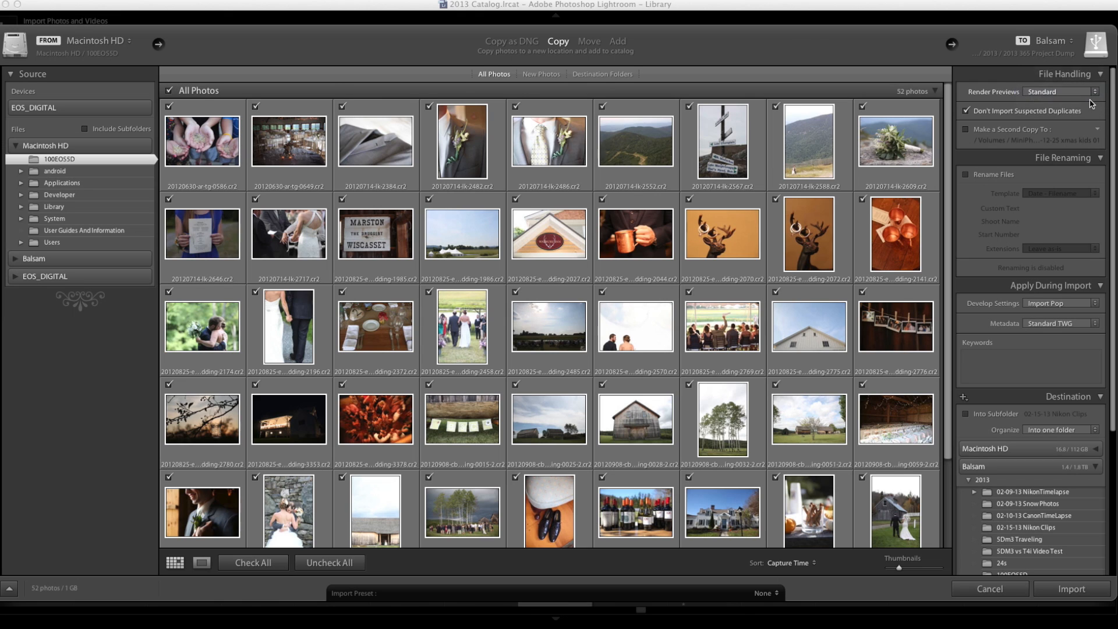
{"action": "left_click", "coordinate": [1097, 97]}
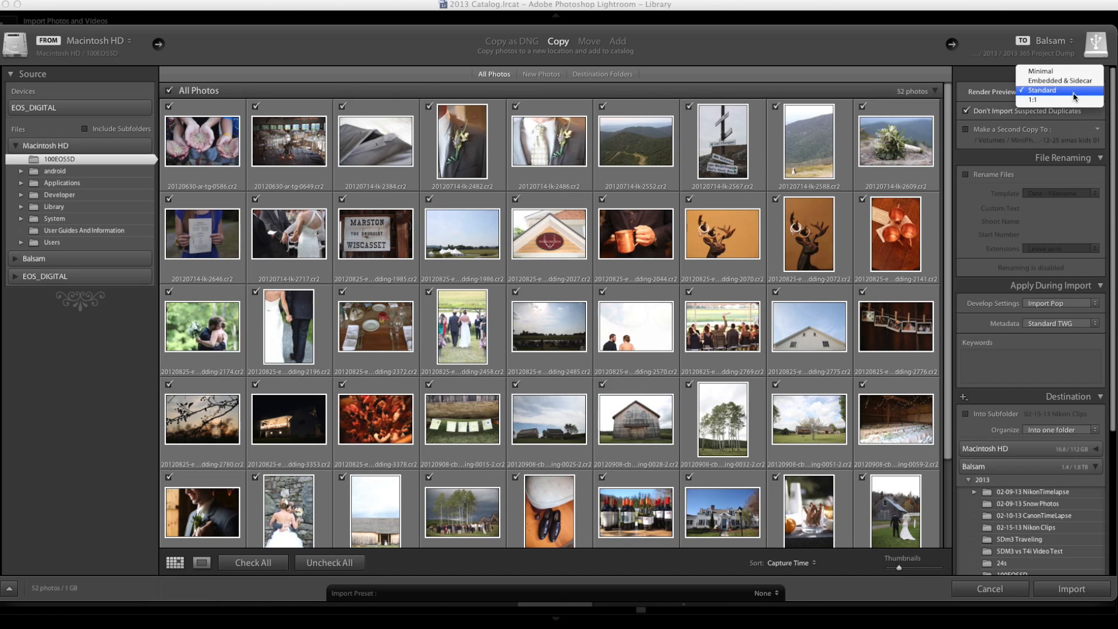
{"action": "left_click", "coordinate": [1057, 92]}
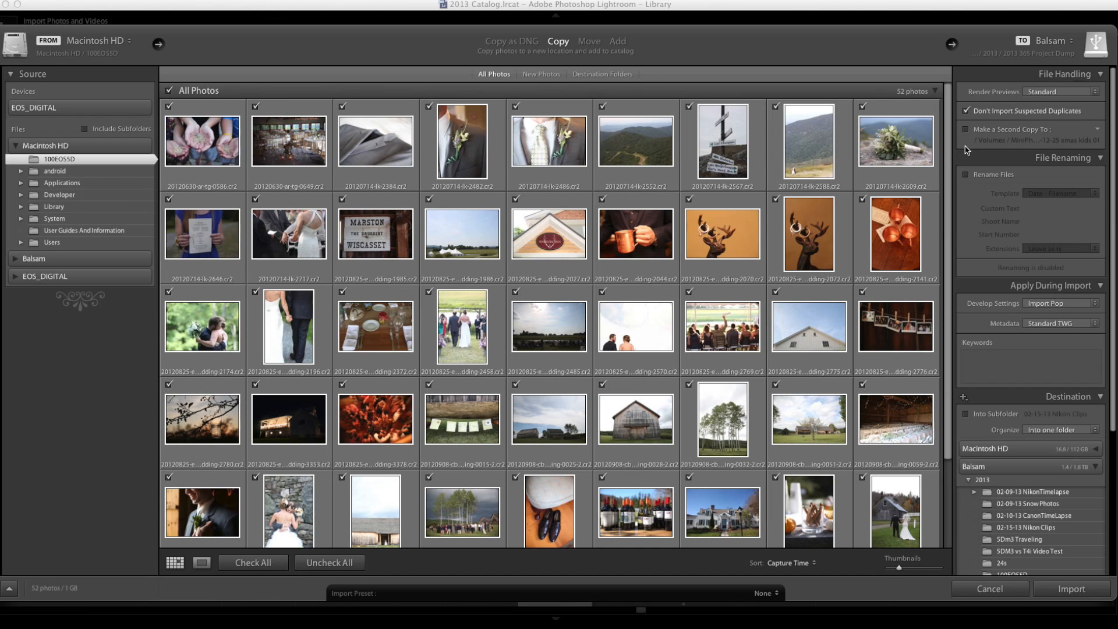
- Enable file renaming with the Date - Filename template and set the develop settings applied during import to None
{"action": "scroll", "coordinate": [968, 146], "scroll_direction": "down", "scroll_amount": 2}
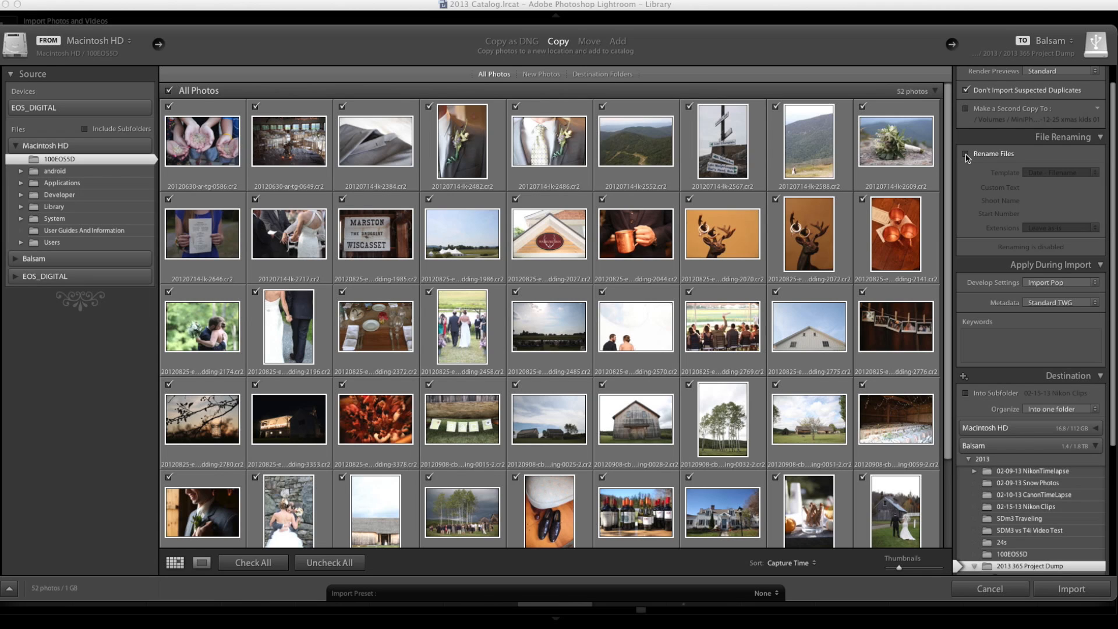
{"action": "left_click", "coordinate": [965, 155]}
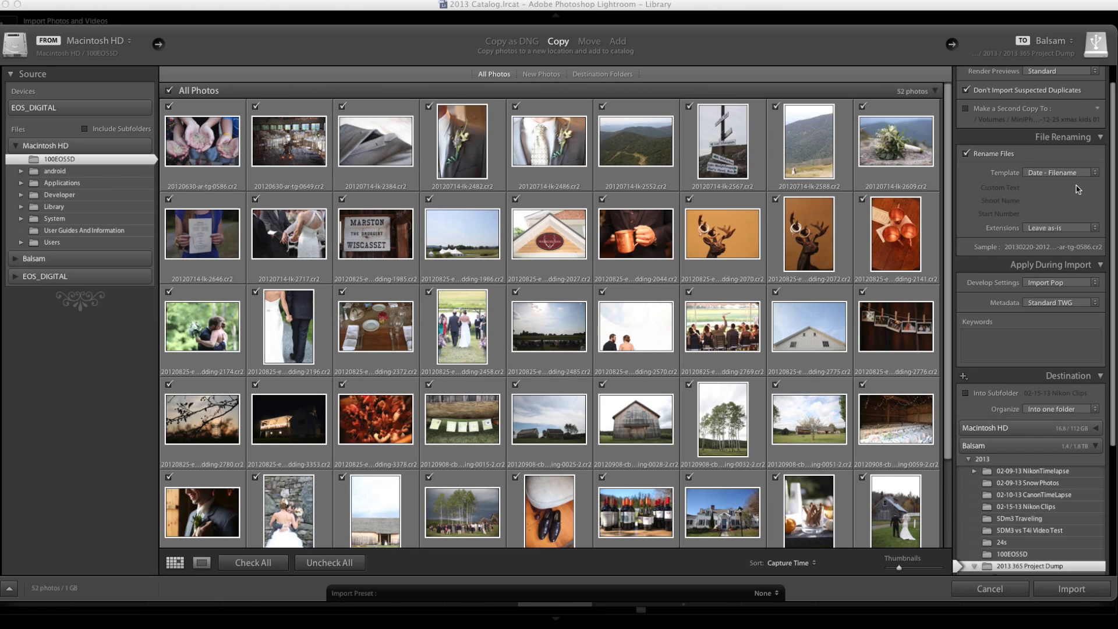
{"action": "scroll", "coordinate": [1002, 244], "scroll_direction": "down", "scroll_amount": 3}
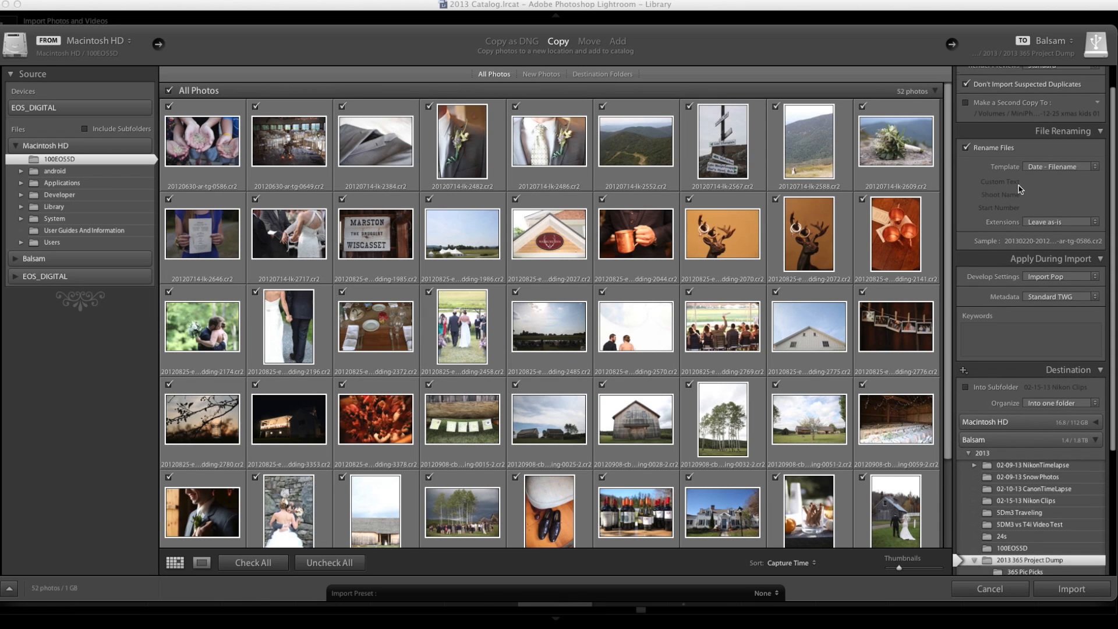
{"action": "scroll", "coordinate": [1010, 295], "scroll_direction": "down", "scroll_amount": 2}
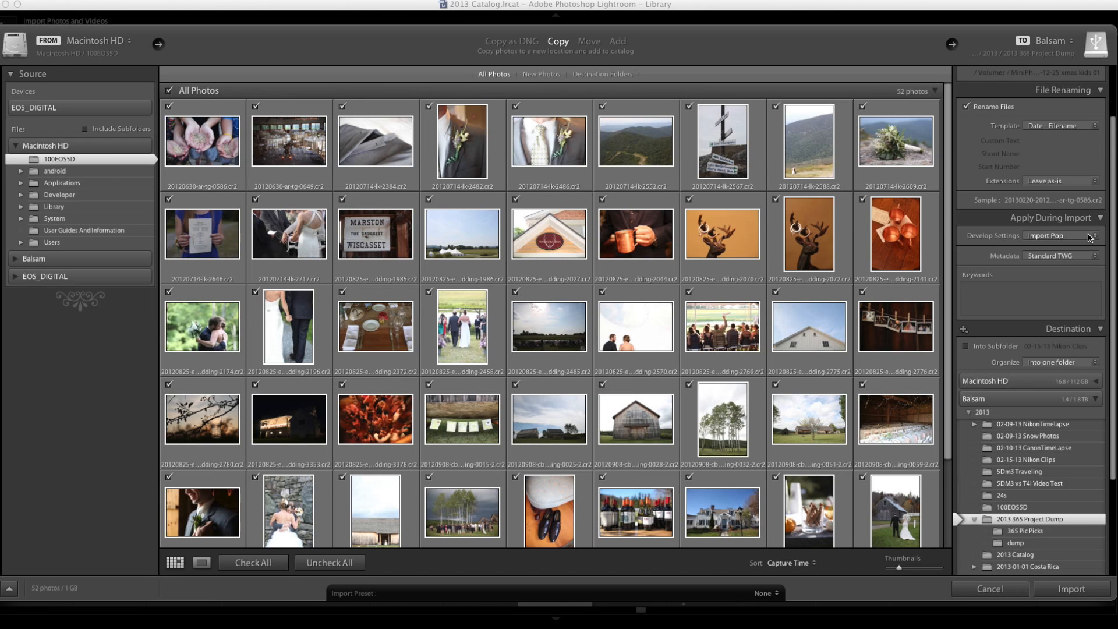
{"action": "left_click", "coordinate": [1093, 237]}
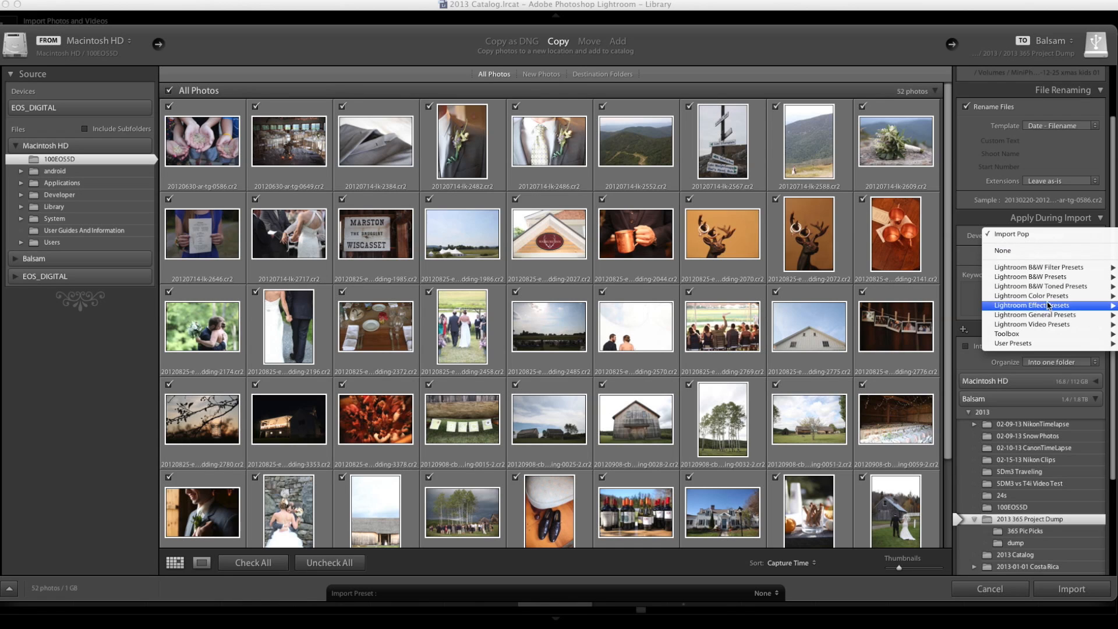
{"action": "left_click", "coordinate": [1009, 254]}
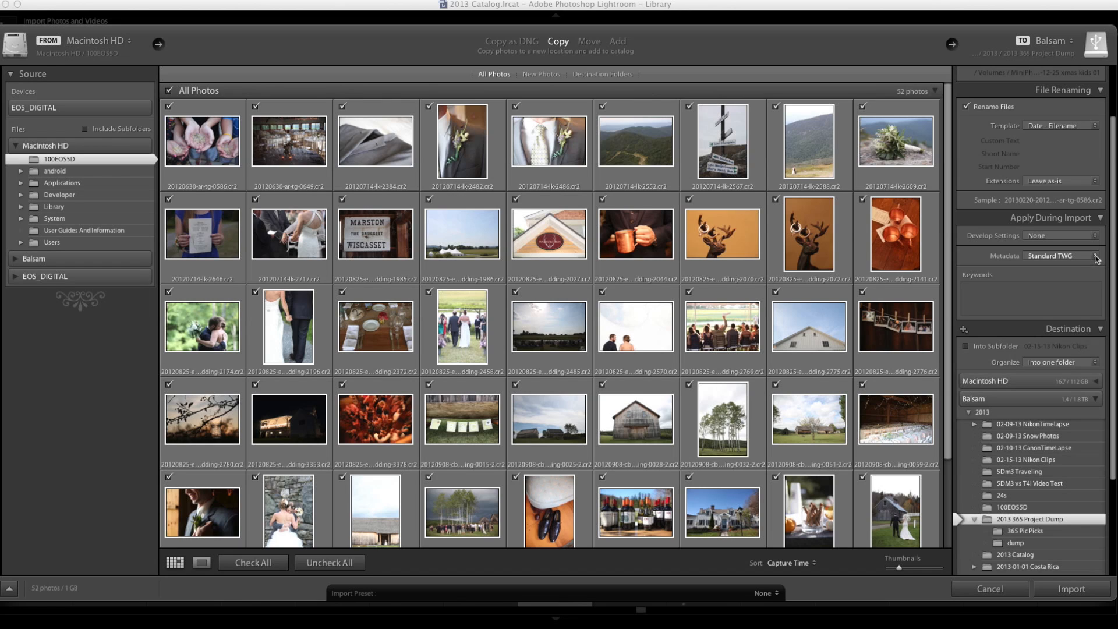
- Choose the 2013 folder on Balsam as the import destination and enable placing the photos into a subfolder
{"action": "left_click", "coordinate": [1019, 283]}
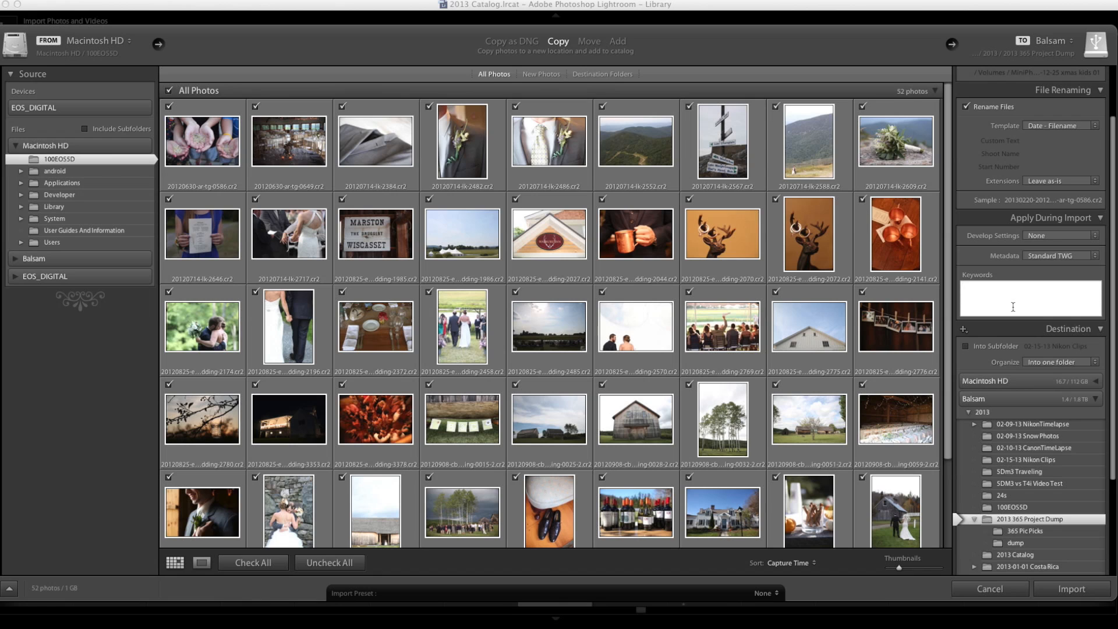
{"action": "scroll", "coordinate": [1028, 297], "scroll_direction": "down", "scroll_amount": 3}
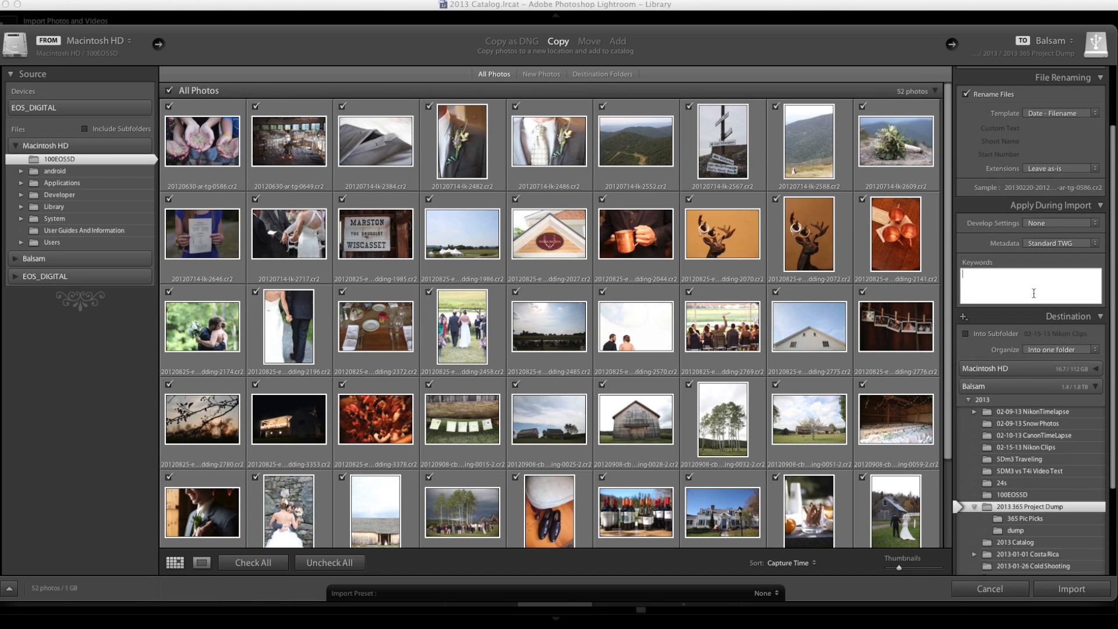
{"action": "scroll", "coordinate": [1008, 268], "scroll_direction": "down", "scroll_amount": 6}
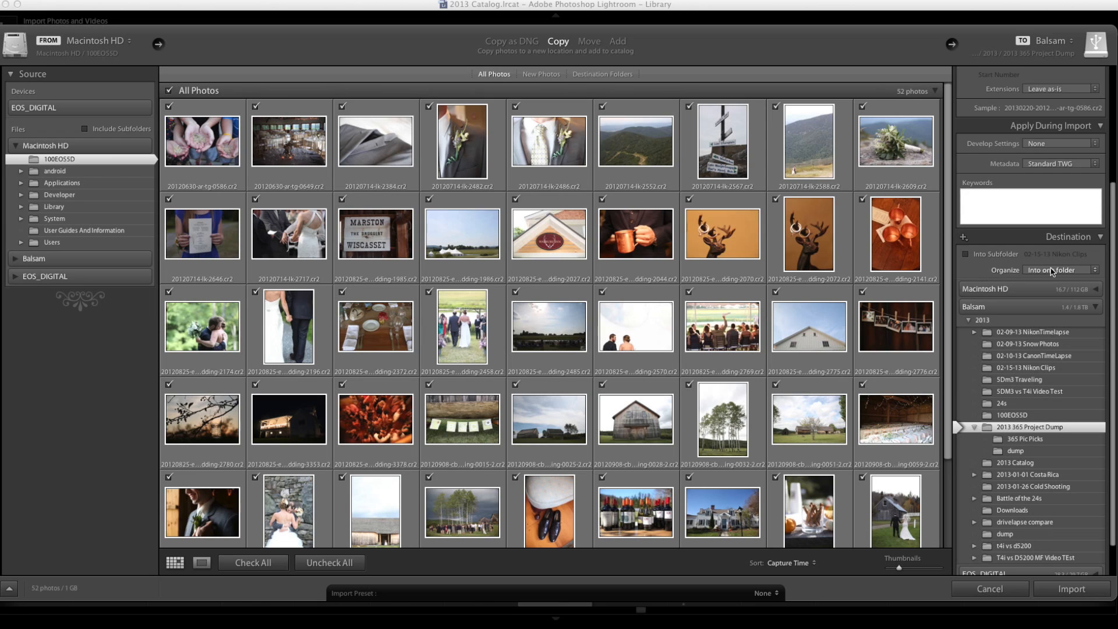
{"action": "scroll", "coordinate": [996, 261], "scroll_direction": "down", "scroll_amount": 1}
{"action": "scroll", "coordinate": [996, 262], "scroll_direction": "down", "scroll_amount": 3}
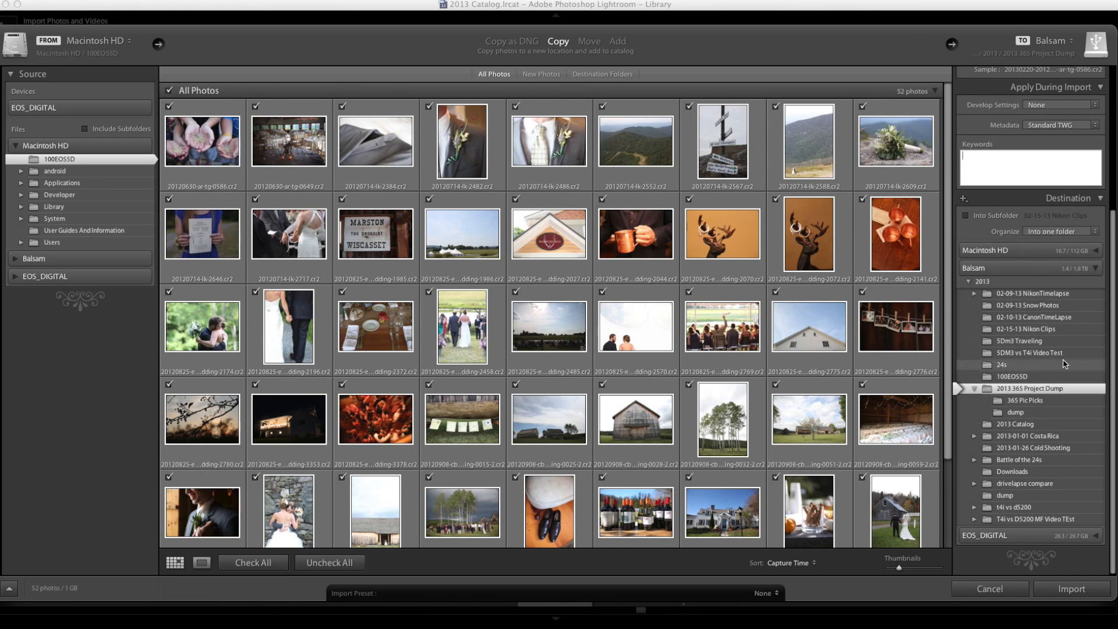
{"action": "left_click", "coordinate": [991, 285]}
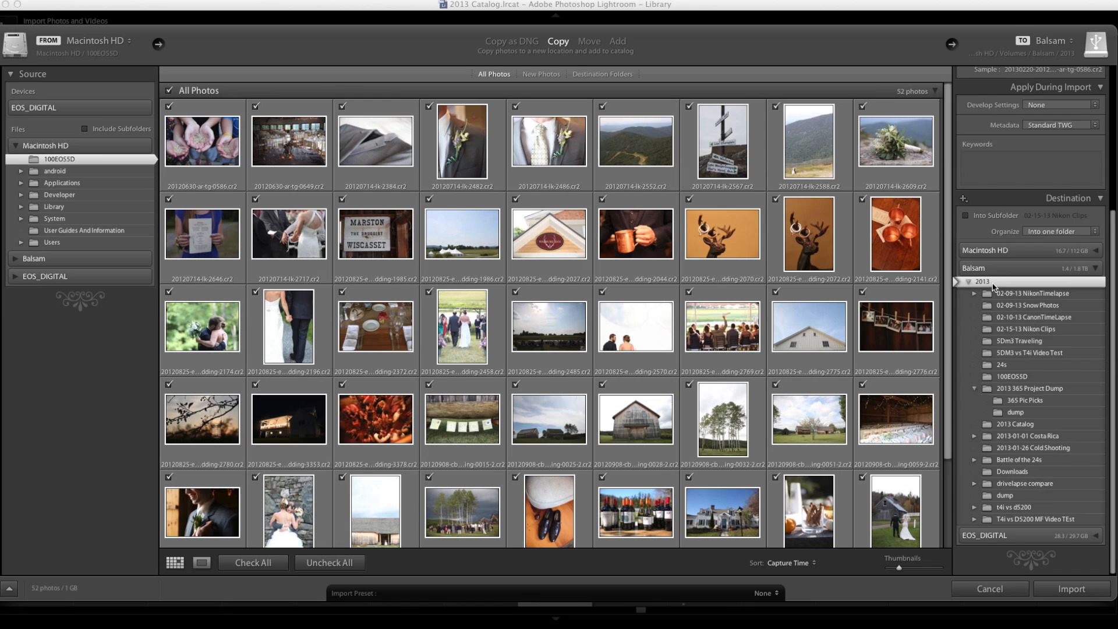
{"action": "scroll", "coordinate": [994, 286], "scroll_direction": "up", "scroll_amount": 1}
{"action": "left_click", "coordinate": [966, 239]}
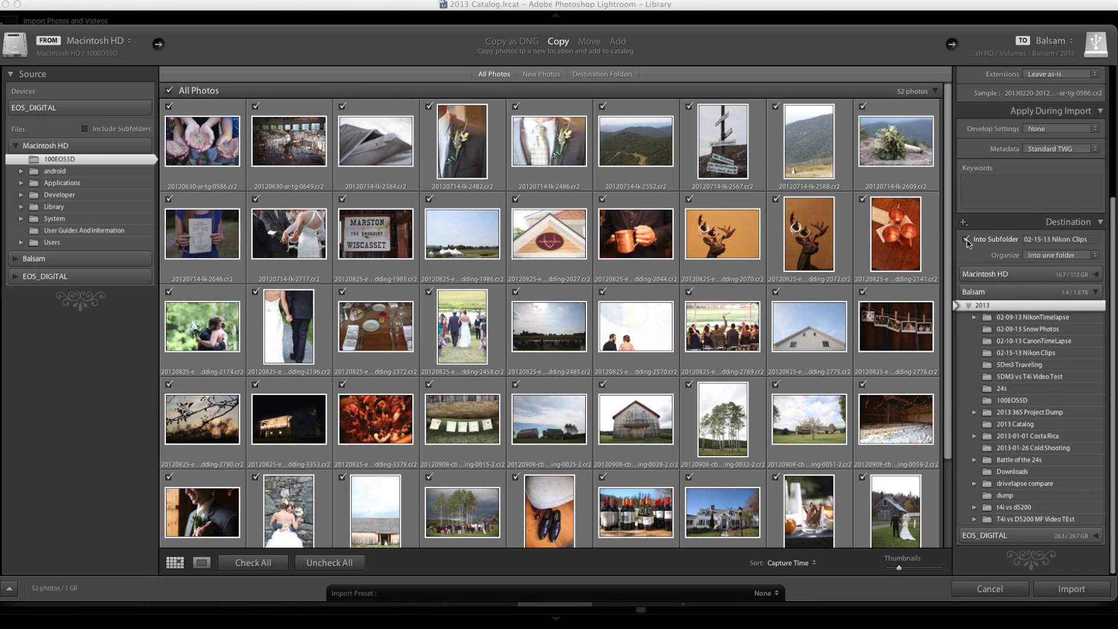
- Name the destination subfolder "02-19-13 lightroom tut" and import the photos
{"action": "left_click", "coordinate": [1039, 239]}
{"action": "left_click", "coordinate": [1039, 240]}
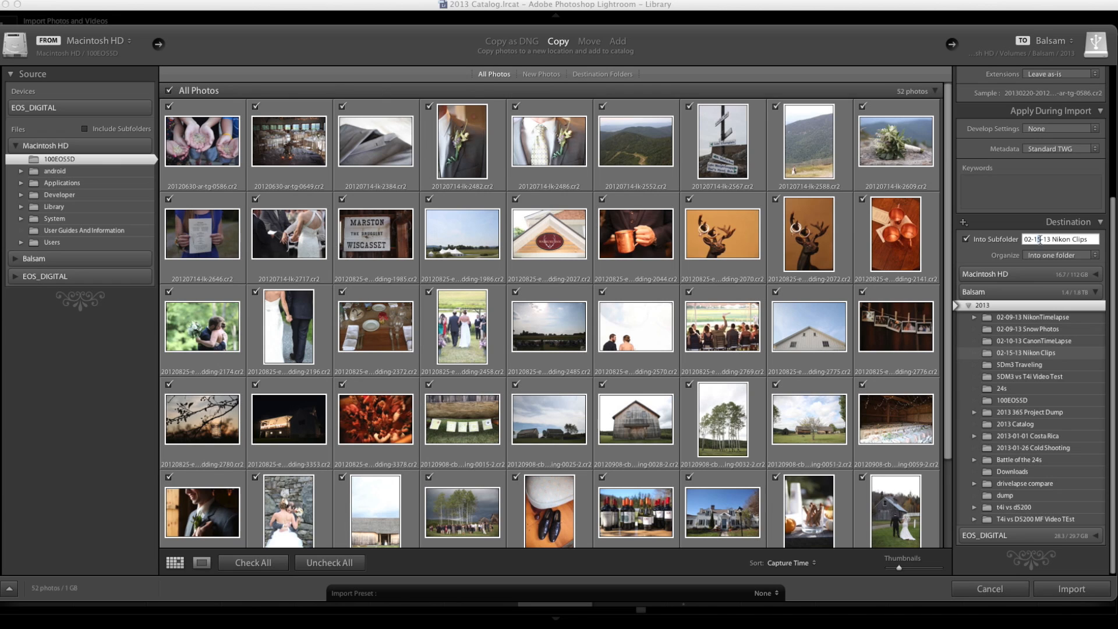
{"action": "key", "text": "BackSpace"}
{"action": "type", "text": "9"}
{"action": "left_click_drag", "start_coordinate": [1051, 239], "coordinate": [1106, 242]}
{"action": "key", "text": "BackSpace"}
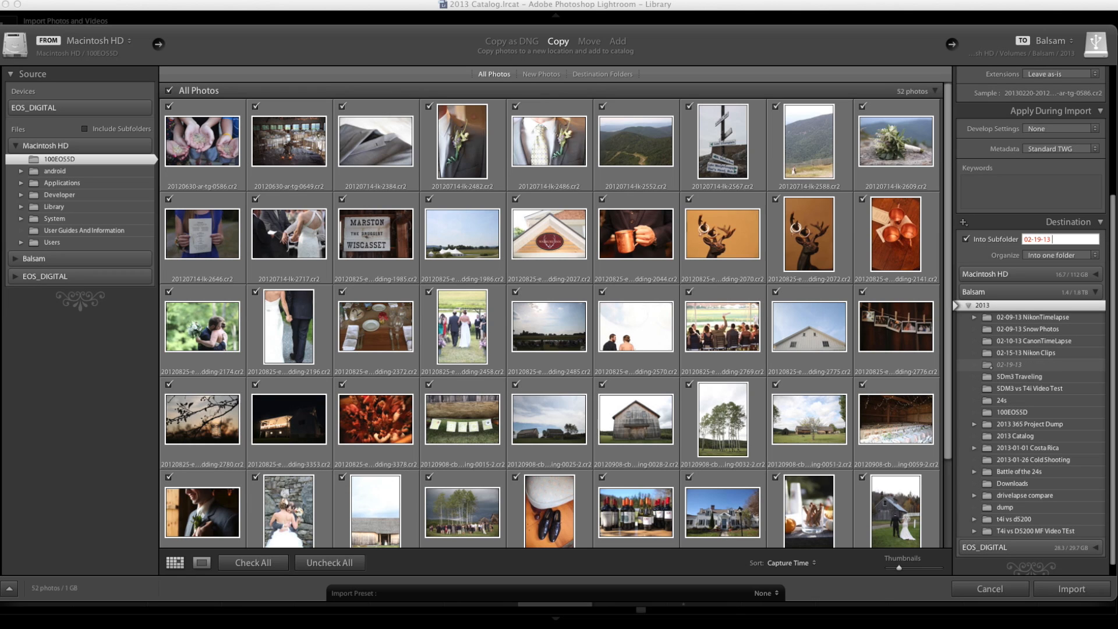
{"action": "type", "text": "lightroom tut"}
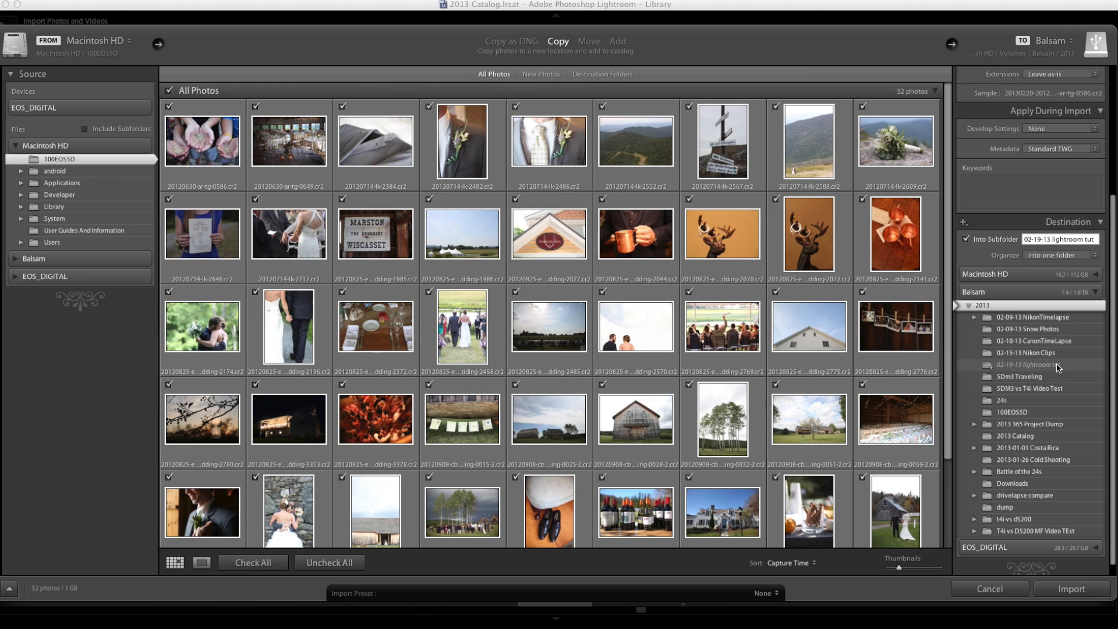
{"action": "left_click", "coordinate": [1081, 590]}
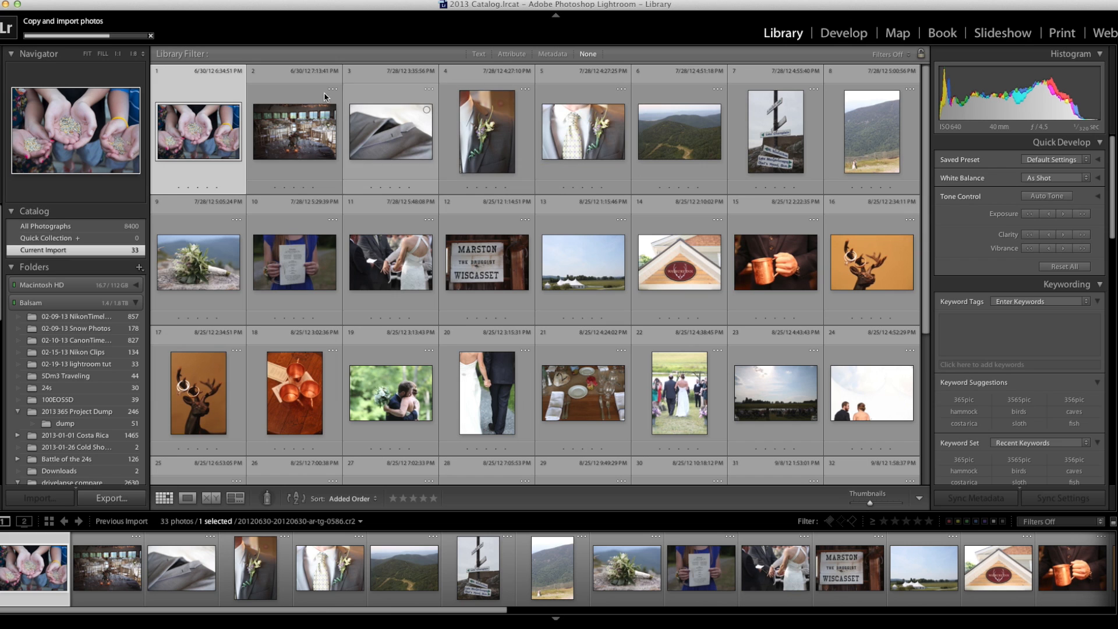
- Examine the grid view style choices and the Library View Options for the grid
{"action": "left_click", "coordinate": [262, 1]}
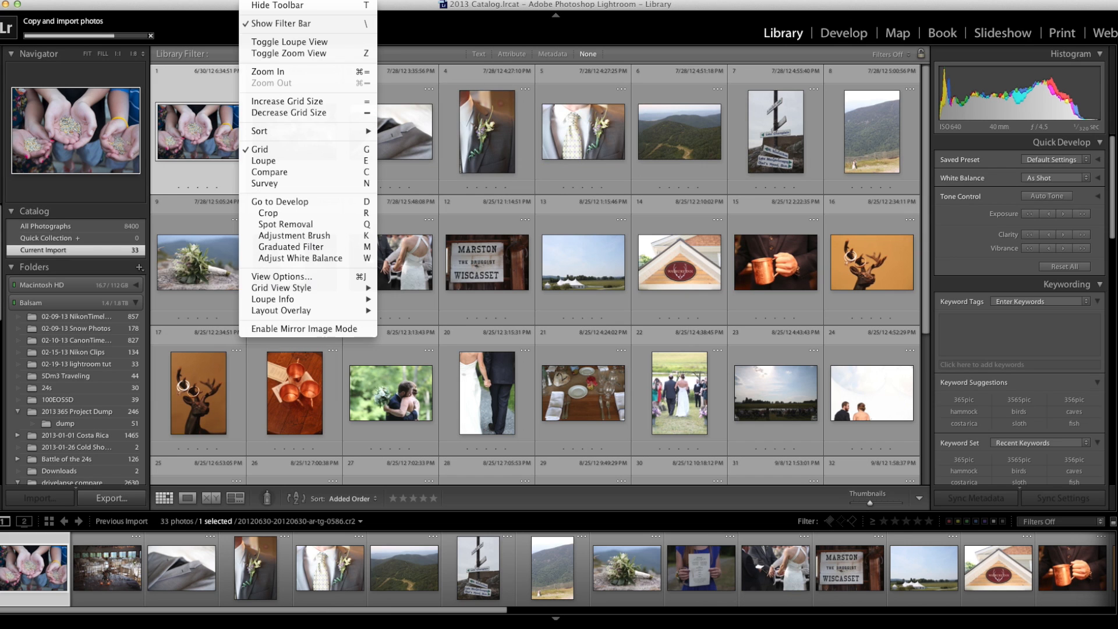
{"action": "mouse_move", "coordinate": [214, 2]}
{"action": "mouse_move", "coordinate": [254, 2]}
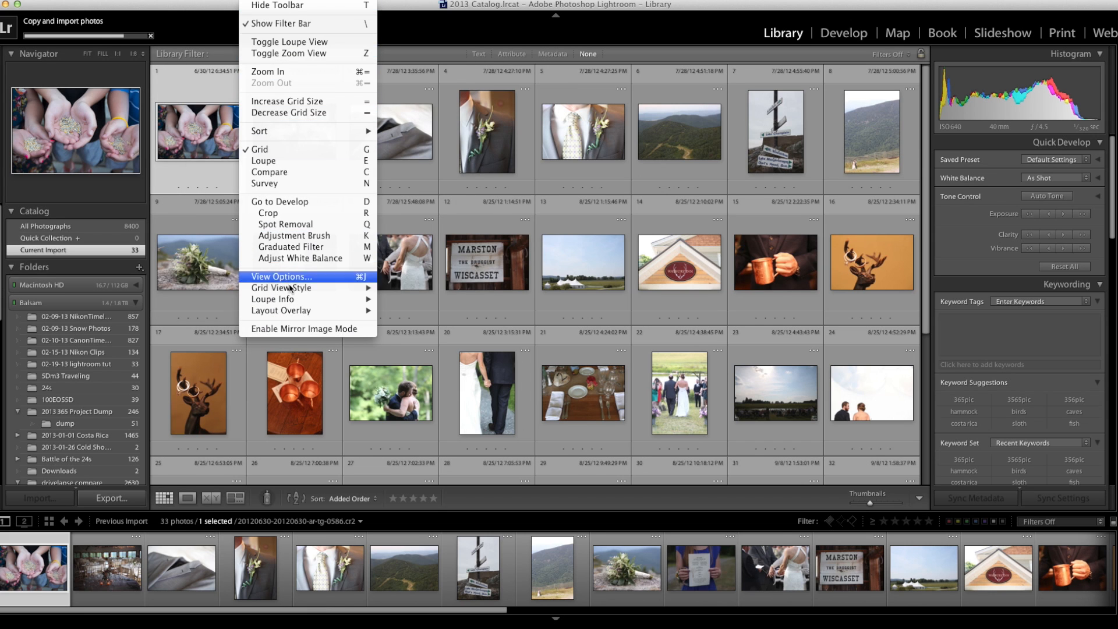
{"action": "mouse_move", "coordinate": [300, 292]}
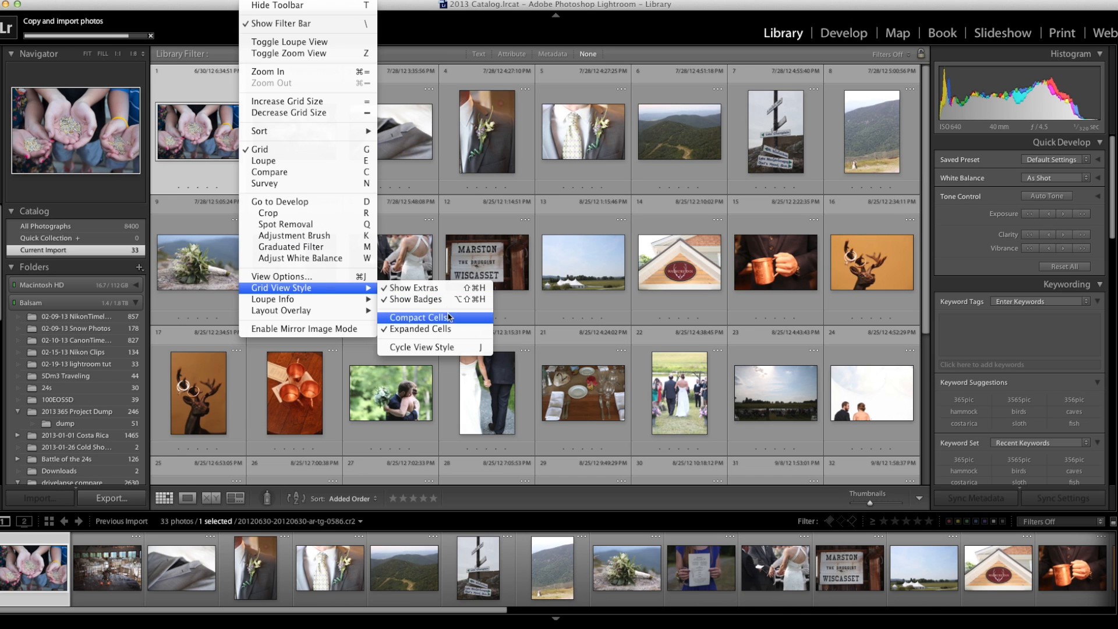
{"action": "left_click", "coordinate": [307, 277]}
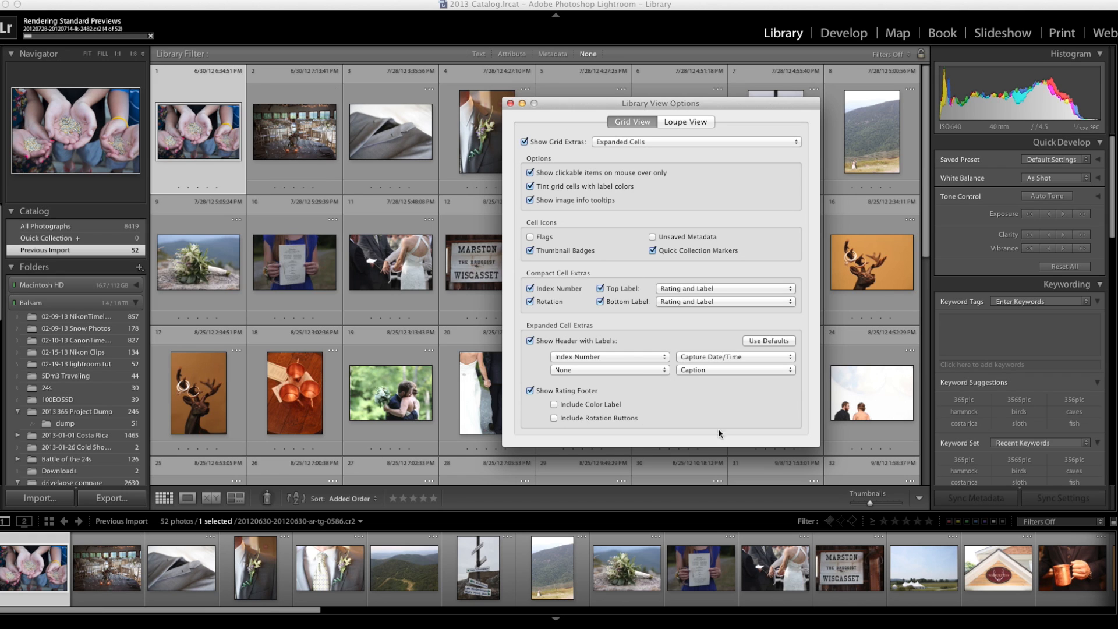
{"action": "left_click", "coordinate": [511, 104]}
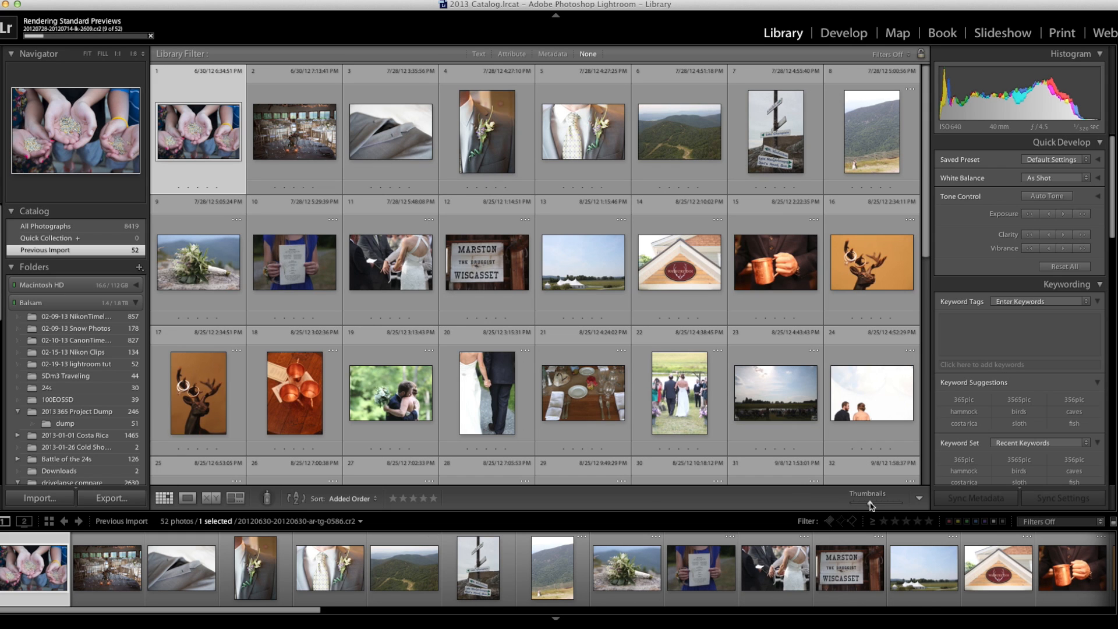
- Preview the imported photos with smaller grid thumbnails and view the first two in Compare and Survey views
{"action": "left_click_drag", "start_coordinate": [870, 504], "coordinate": [862, 504]}
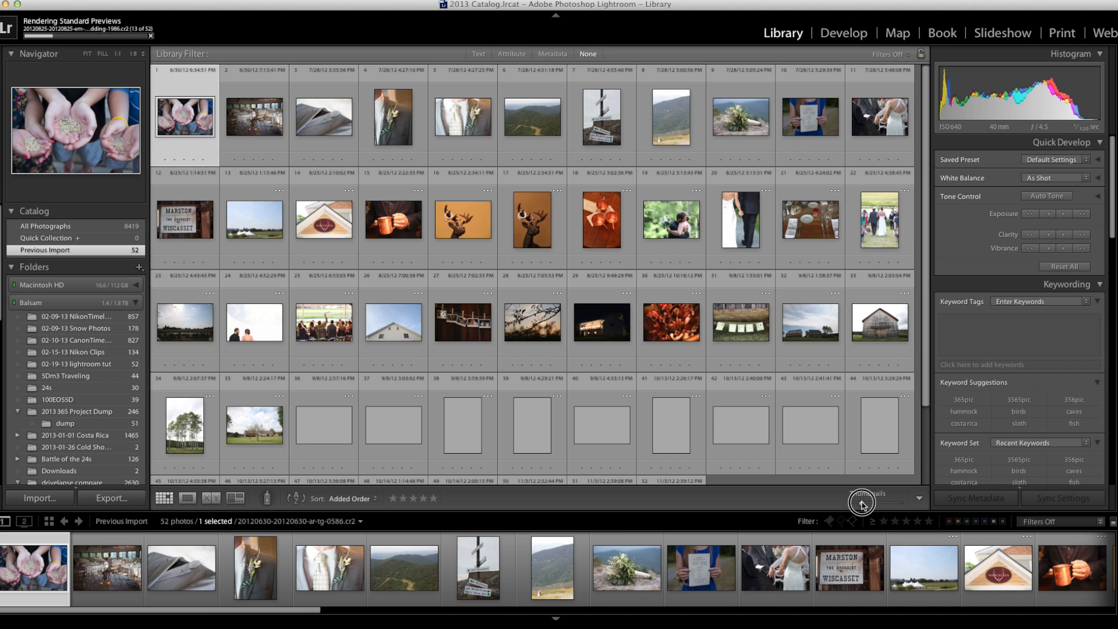
{"action": "left_click_drag", "start_coordinate": [863, 504], "coordinate": [868, 504]}
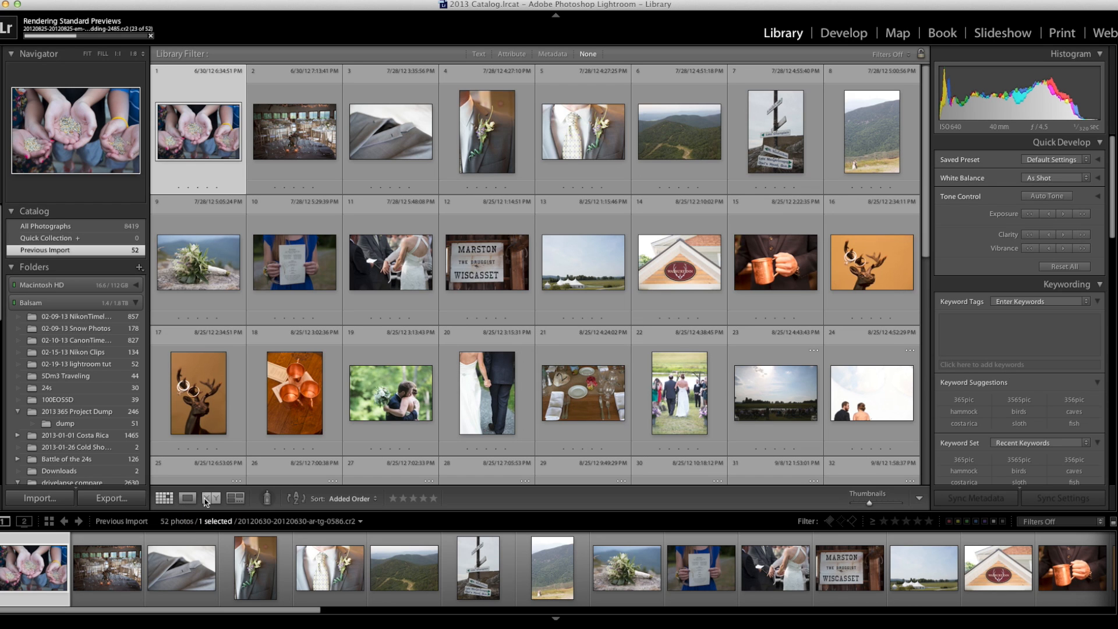
{"action": "left_click", "coordinate": [209, 500]}
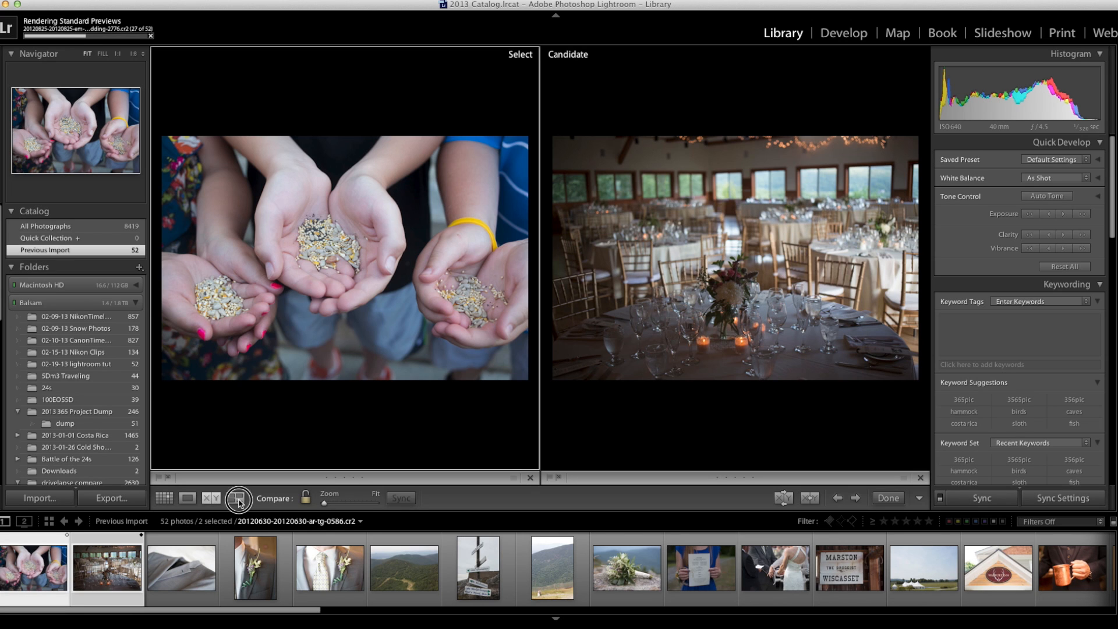
{"action": "left_click", "coordinate": [236, 499]}
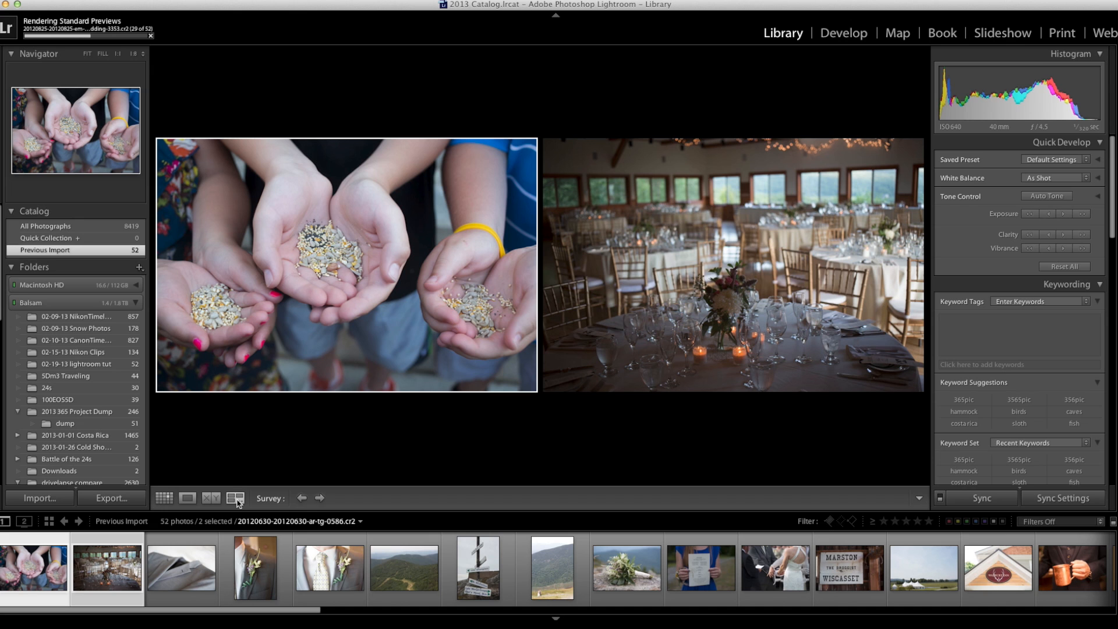
- View the first three imported photos together in Survey view and return to the grid
{"action": "left_click", "coordinate": [164, 498]}
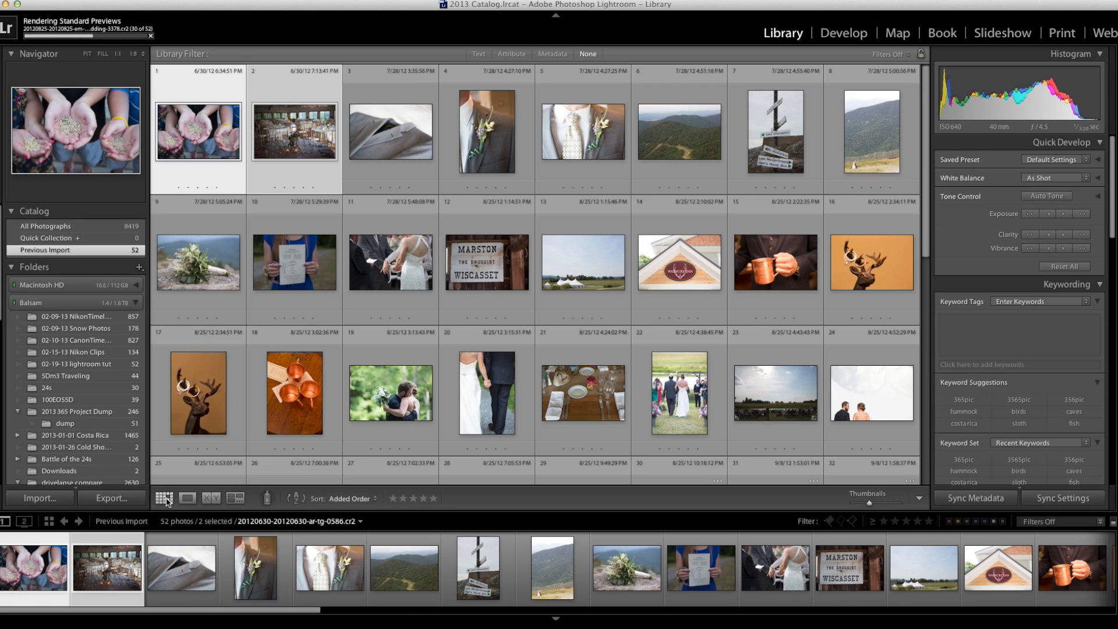
{"action": "left_click", "coordinate": [373, 135], "text": "super"}
{"action": "left_click", "coordinate": [302, 138], "text": "super"}
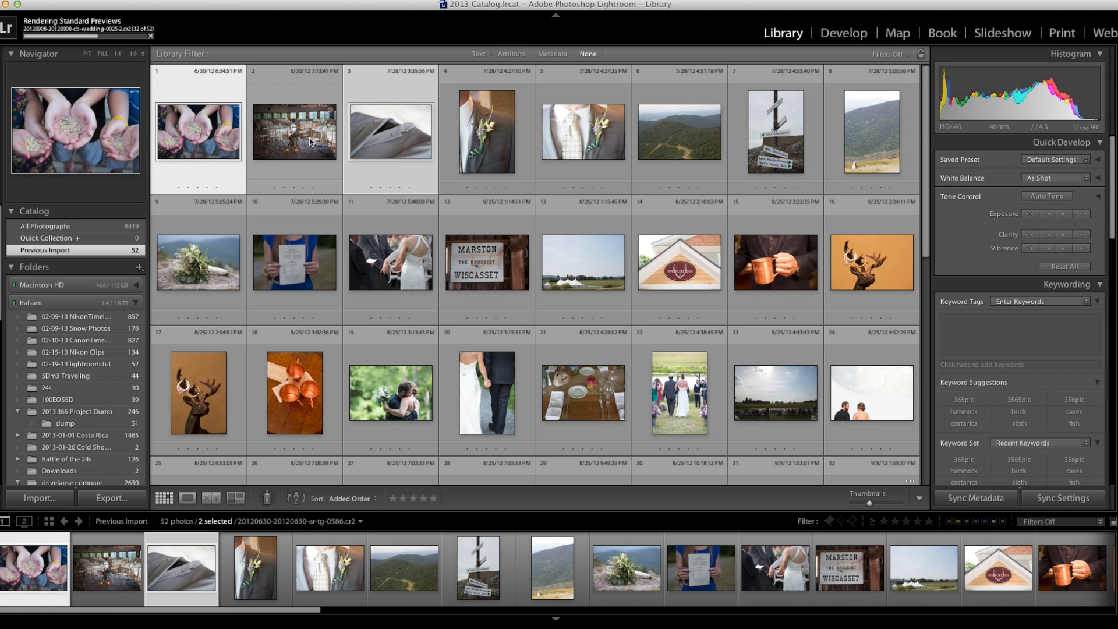
{"action": "left_click", "coordinate": [302, 138], "text": "super"}
{"action": "left_click", "coordinate": [234, 498]}
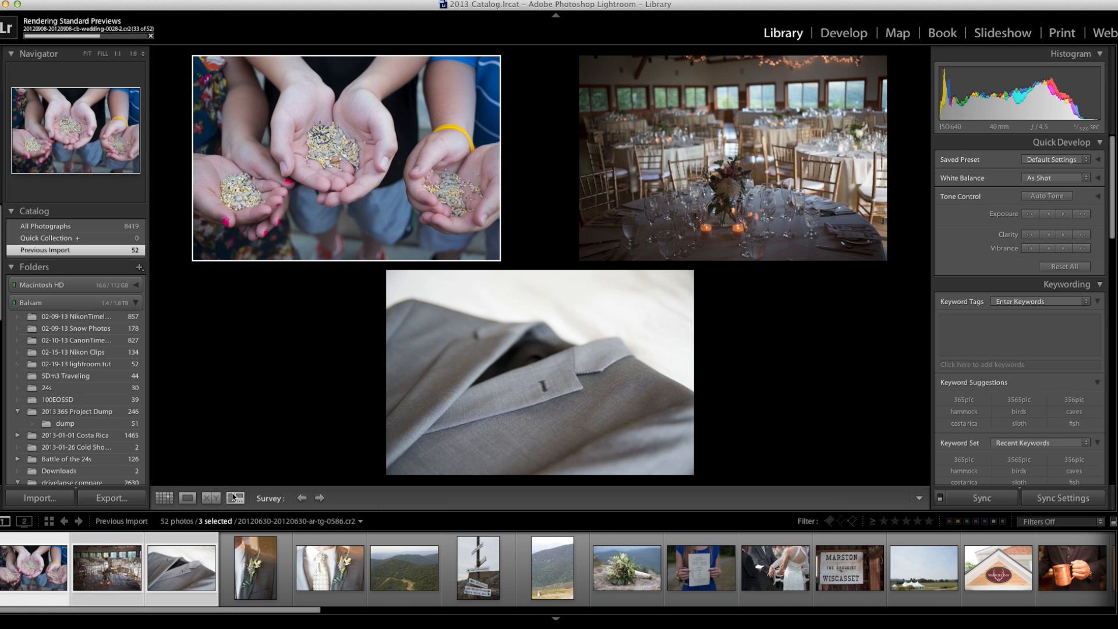
{"action": "key", "text": "g"}
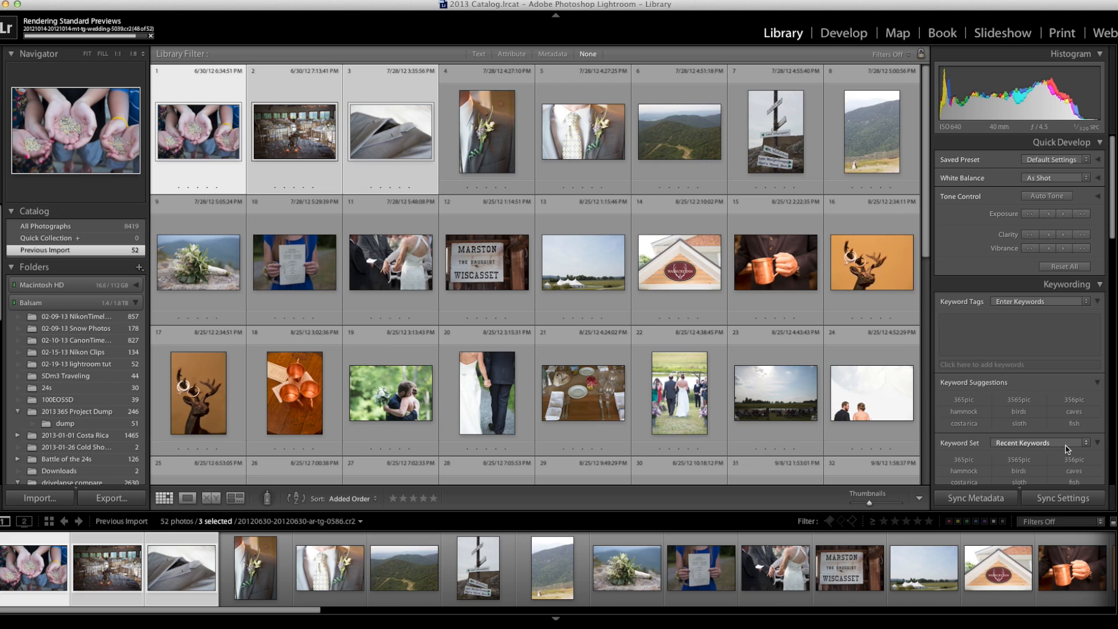
- Collapse the keyword set and examine the EXIF, contact and IPTC metadata of the fourth photo, the upright boutonniere shot
{"action": "left_click", "coordinate": [1098, 445]}
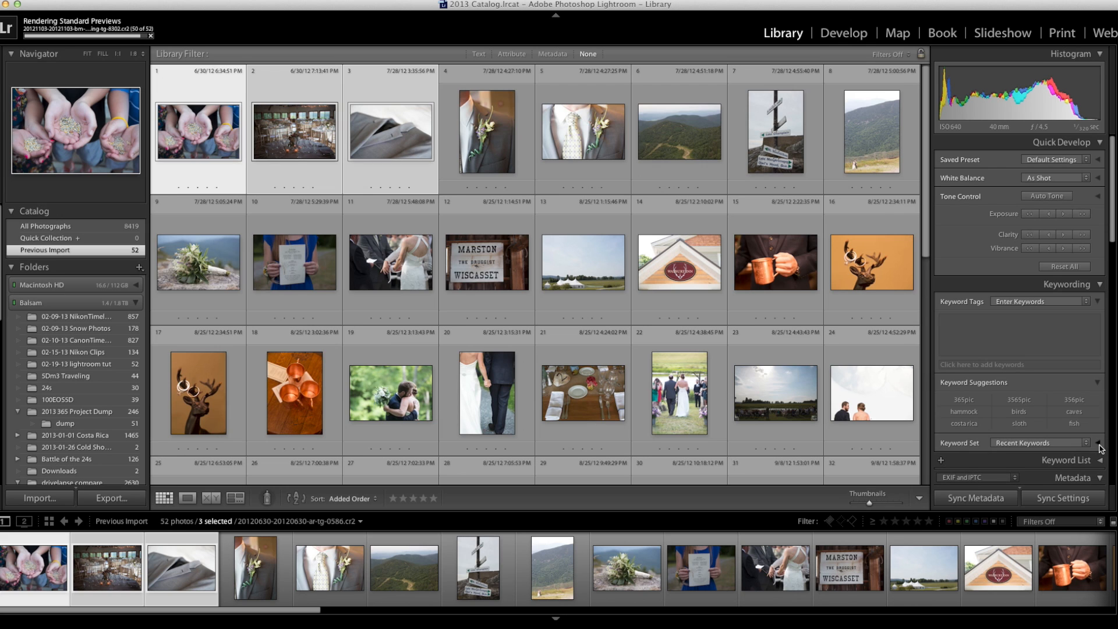
{"action": "scroll", "coordinate": [1099, 437], "scroll_direction": "down", "scroll_amount": 2}
{"action": "scroll", "coordinate": [1095, 427], "scroll_direction": "down", "scroll_amount": 5}
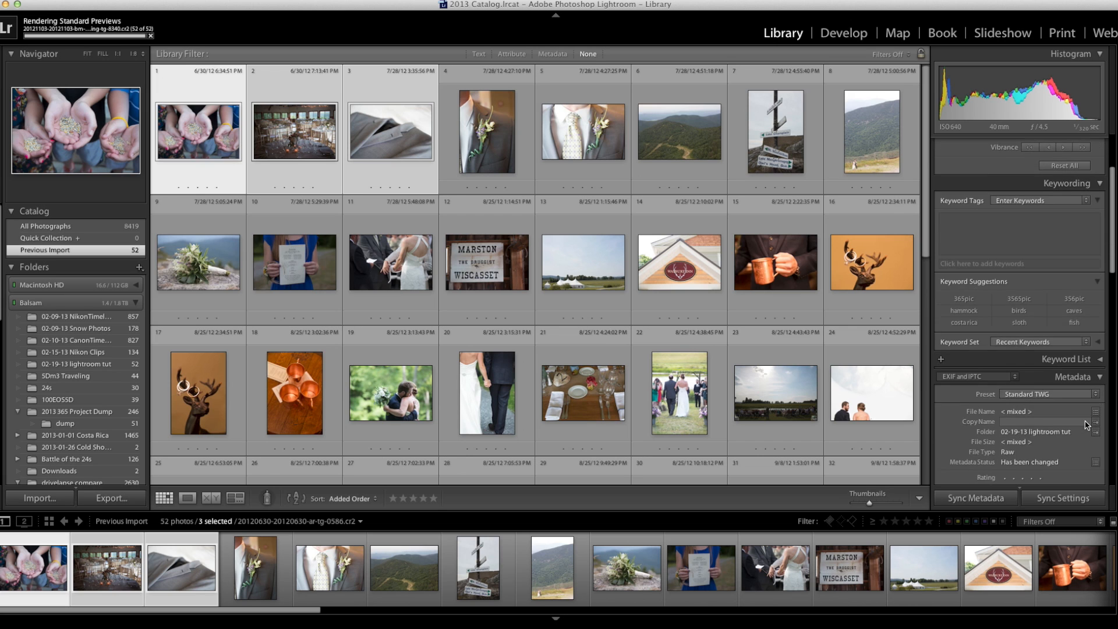
{"action": "scroll", "coordinate": [1085, 425], "scroll_direction": "down", "scroll_amount": 6}
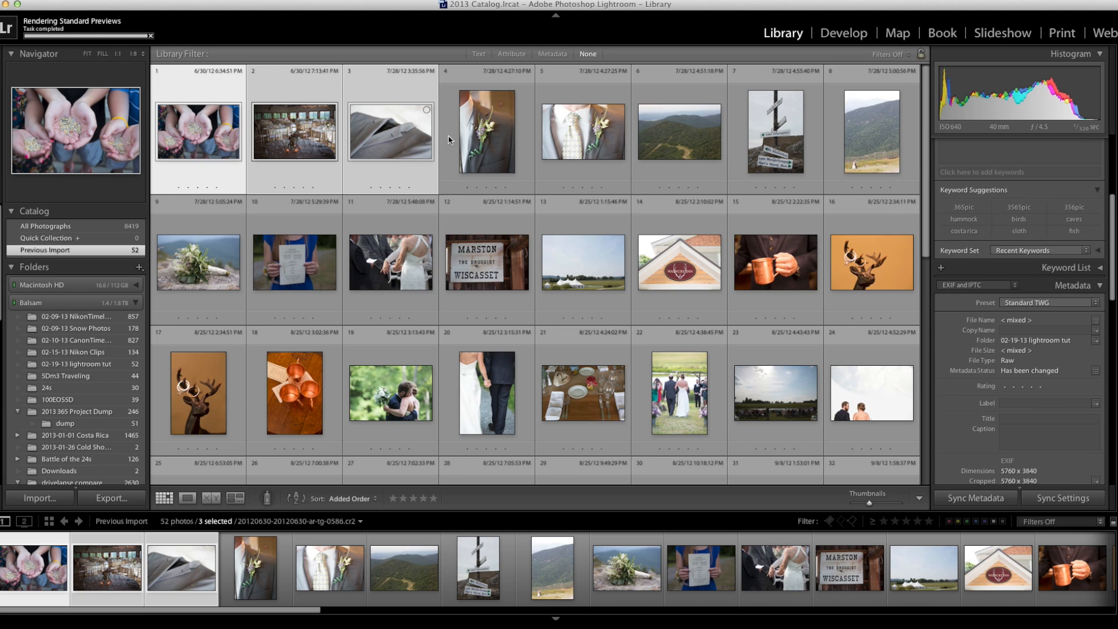
{"action": "left_click", "coordinate": [483, 141]}
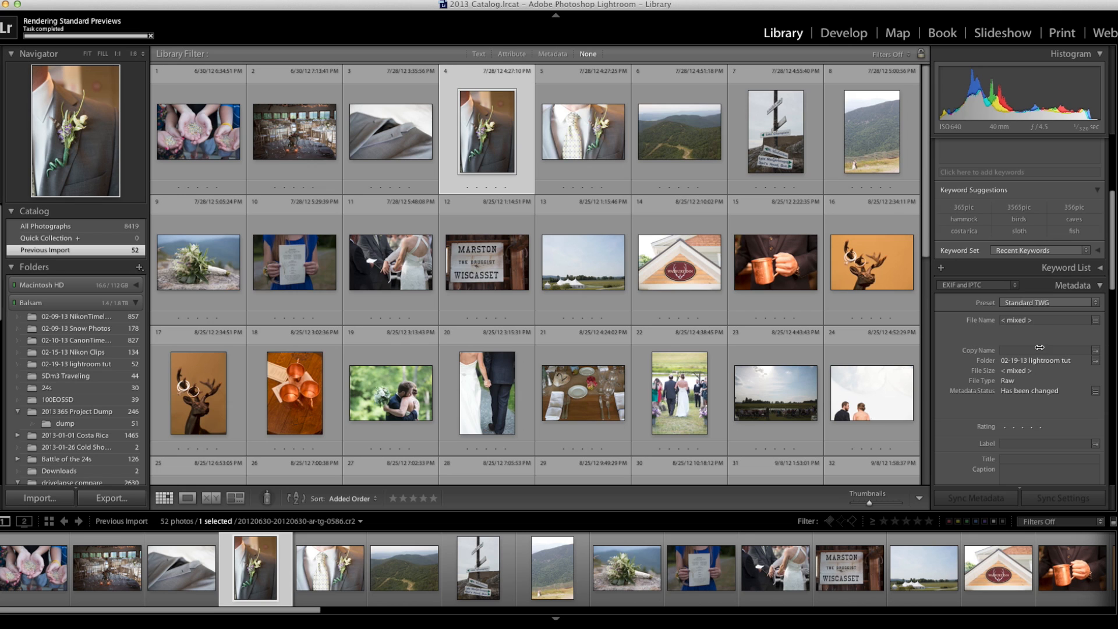
{"action": "scroll", "coordinate": [1079, 362], "scroll_direction": "down", "scroll_amount": 1}
{"action": "scroll", "coordinate": [1078, 361], "scroll_direction": "down", "scroll_amount": 3}
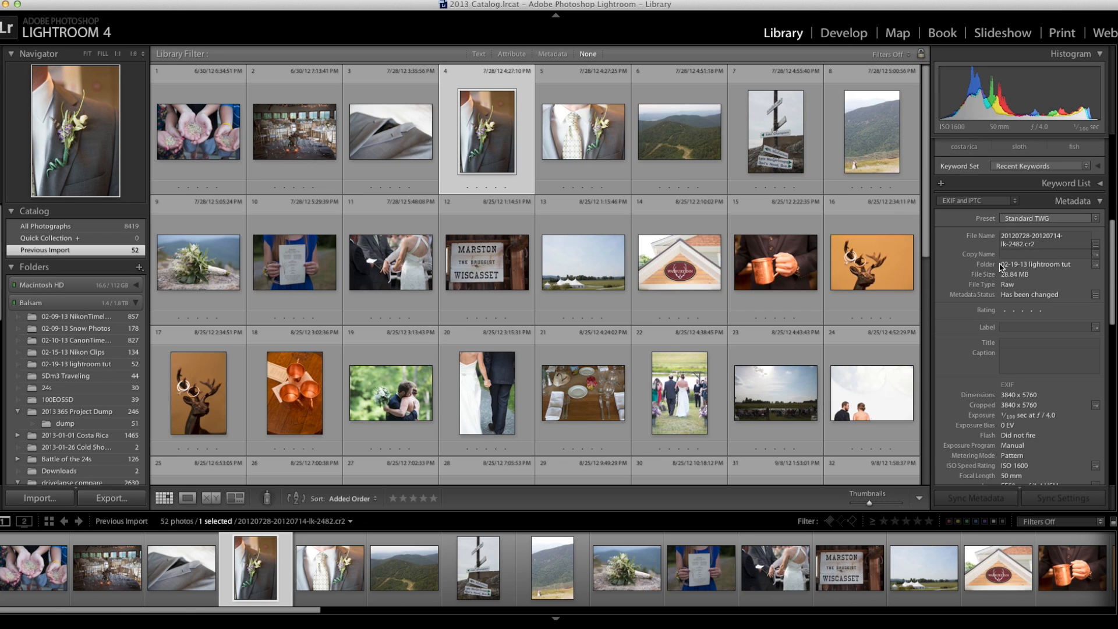
{"action": "scroll", "coordinate": [1027, 259], "scroll_direction": "down", "scroll_amount": 2}
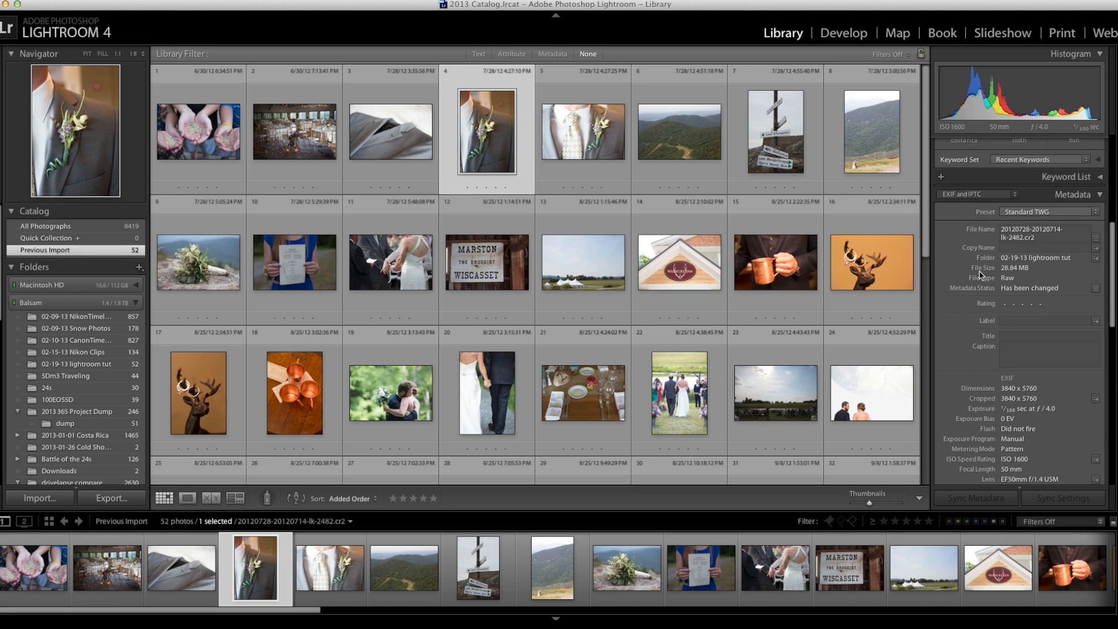
{"action": "scroll", "coordinate": [1051, 361], "scroll_direction": "down", "scroll_amount": 2}
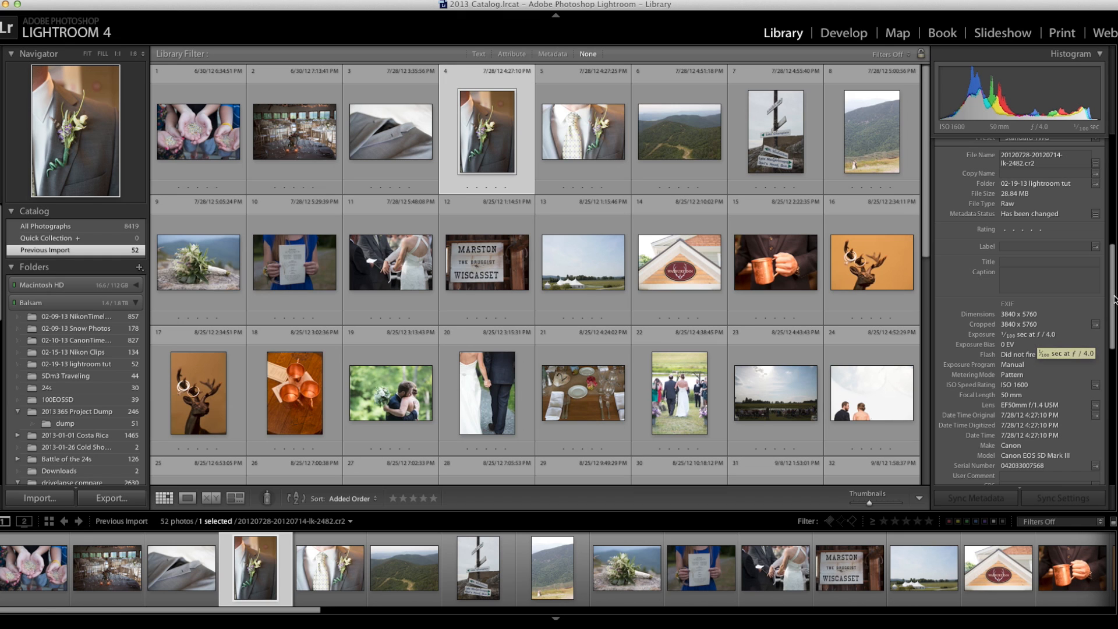
{"action": "left_click_drag", "start_coordinate": [1110, 288], "coordinate": [1112, 373]}
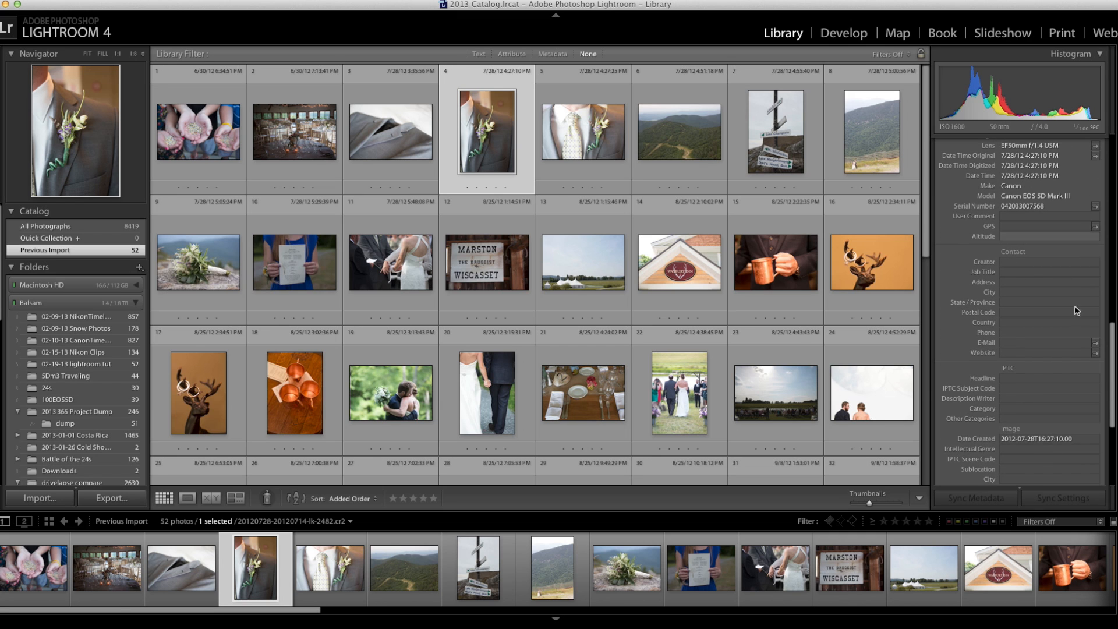
{"action": "left_click_drag", "start_coordinate": [1110, 382], "coordinate": [1104, 167]}
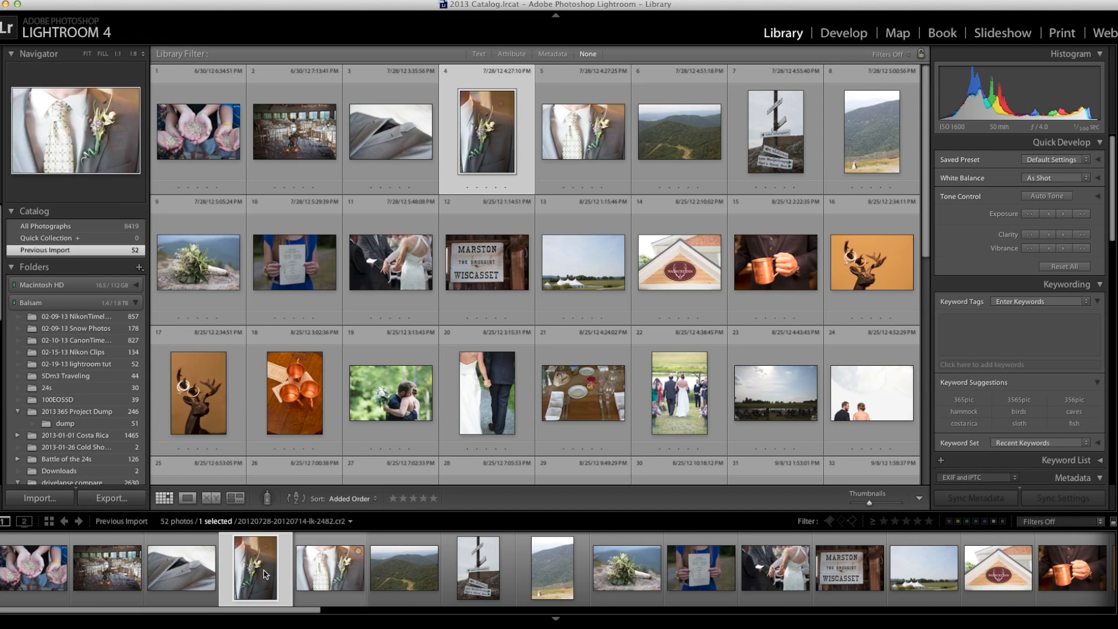
- Open the first photo in Loupe view, advance to the gray suit jacket photo and rate it one star
{"action": "left_click", "coordinate": [196, 169]}
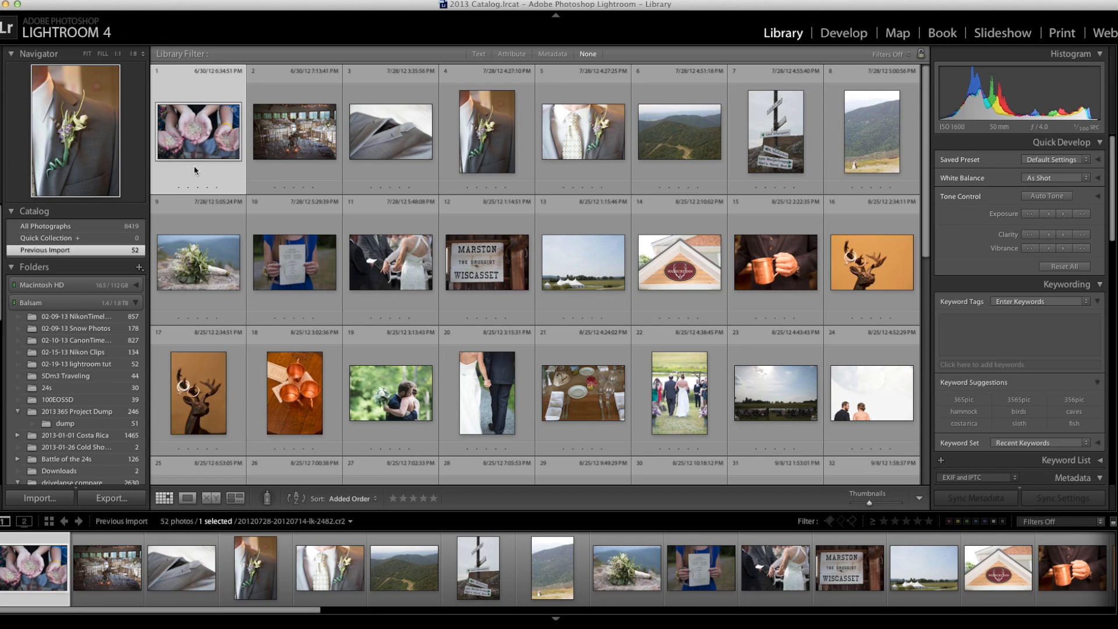
{"action": "left_click", "coordinate": [187, 499]}
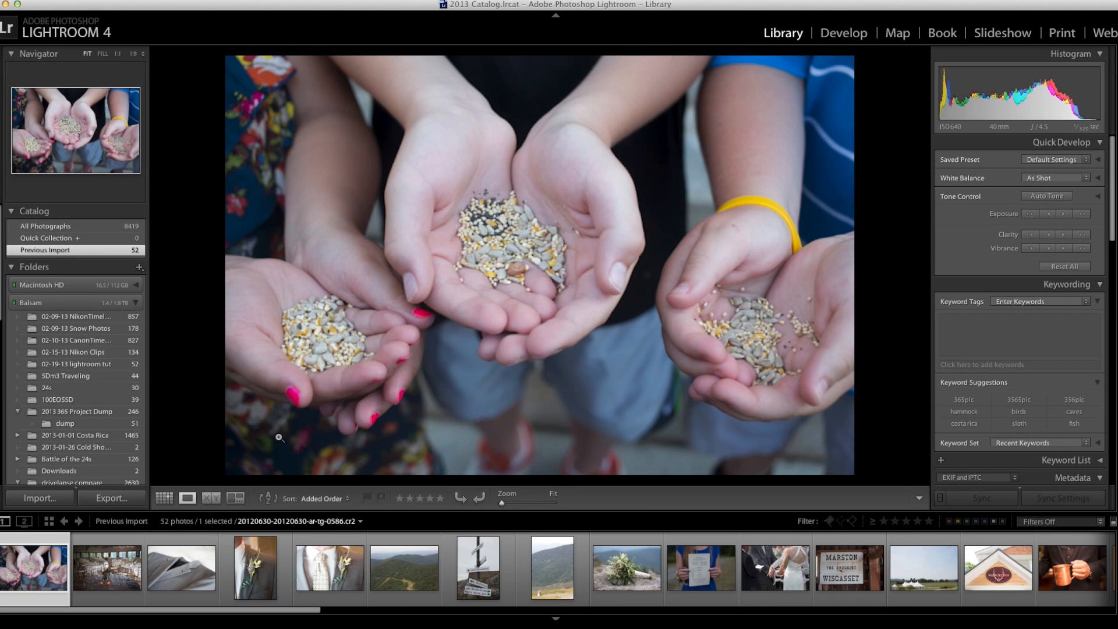
{"action": "key", "text": "Right"}
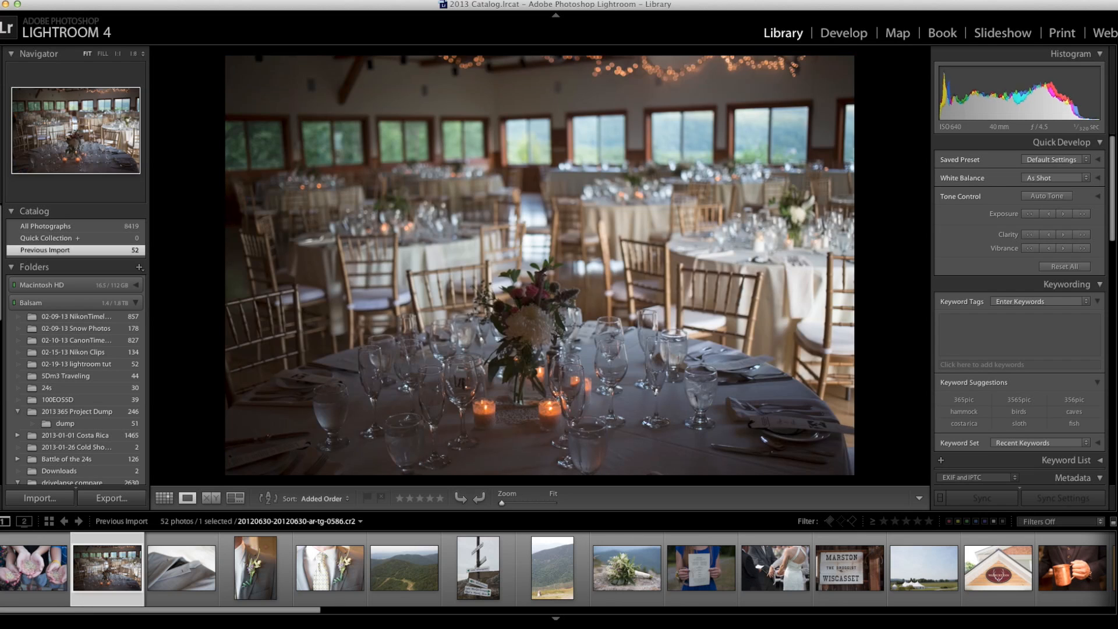
{"action": "key", "text": "Right"}
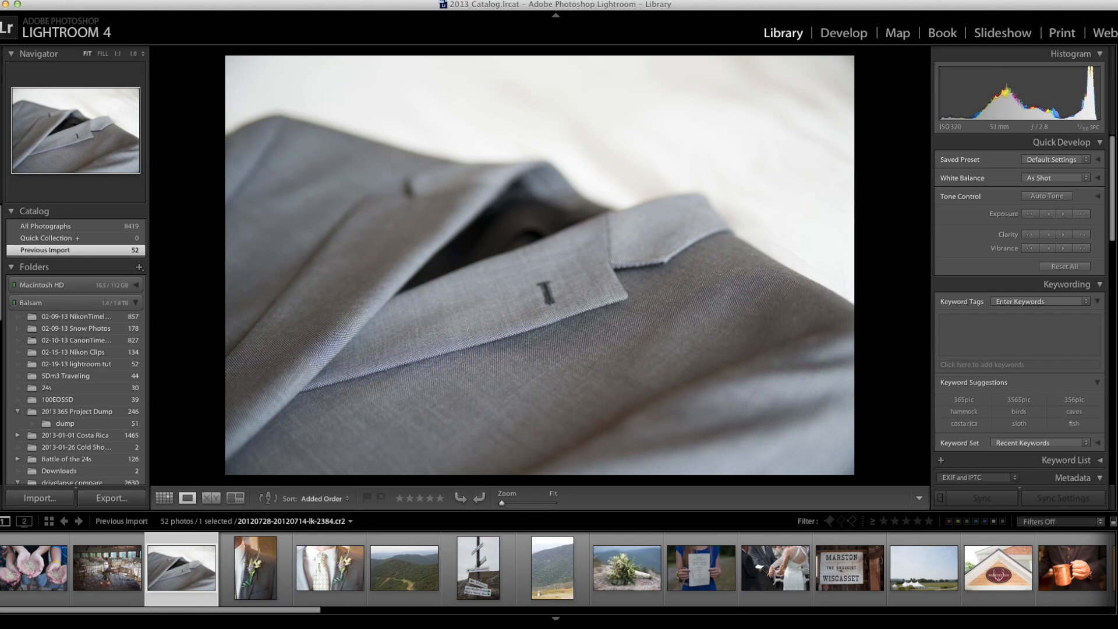
{"action": "key", "text": "1"}
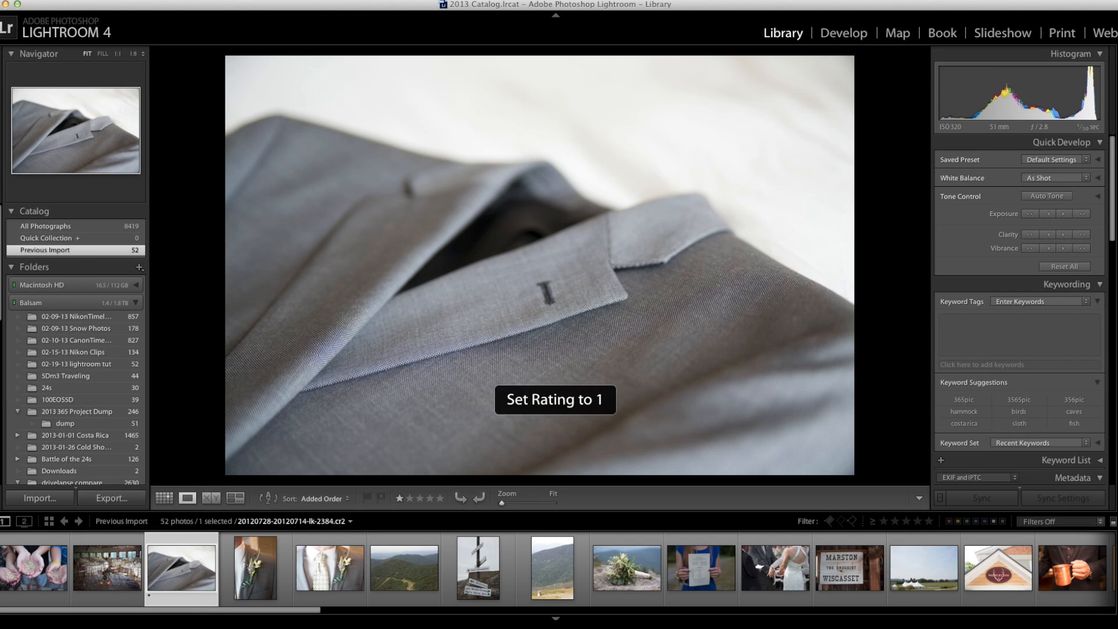
{"action": "key", "text": "Right"}
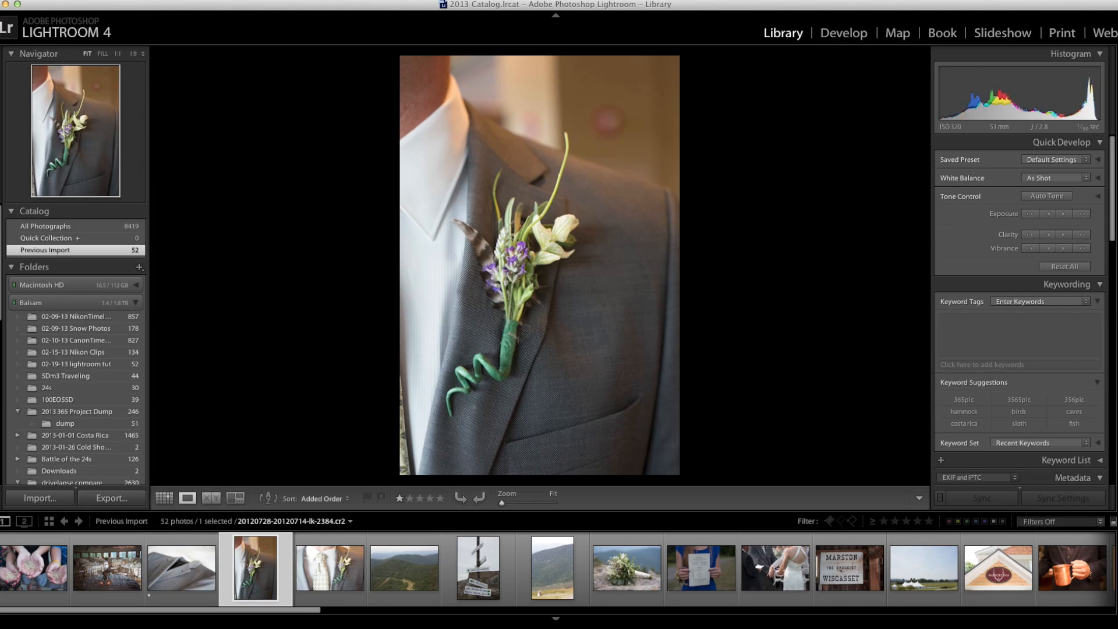
{"action": "key", "text": "Left"}
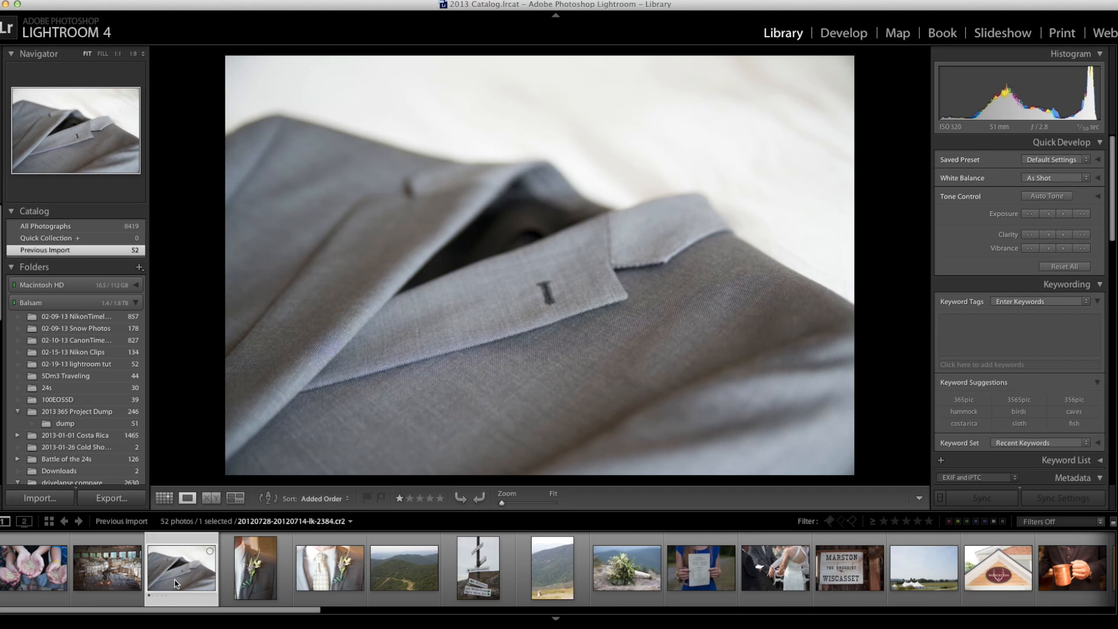
- Rate the upright boutonniere, the green mountain landscape and the wedding program photos one star each
{"action": "key", "text": "Right"}
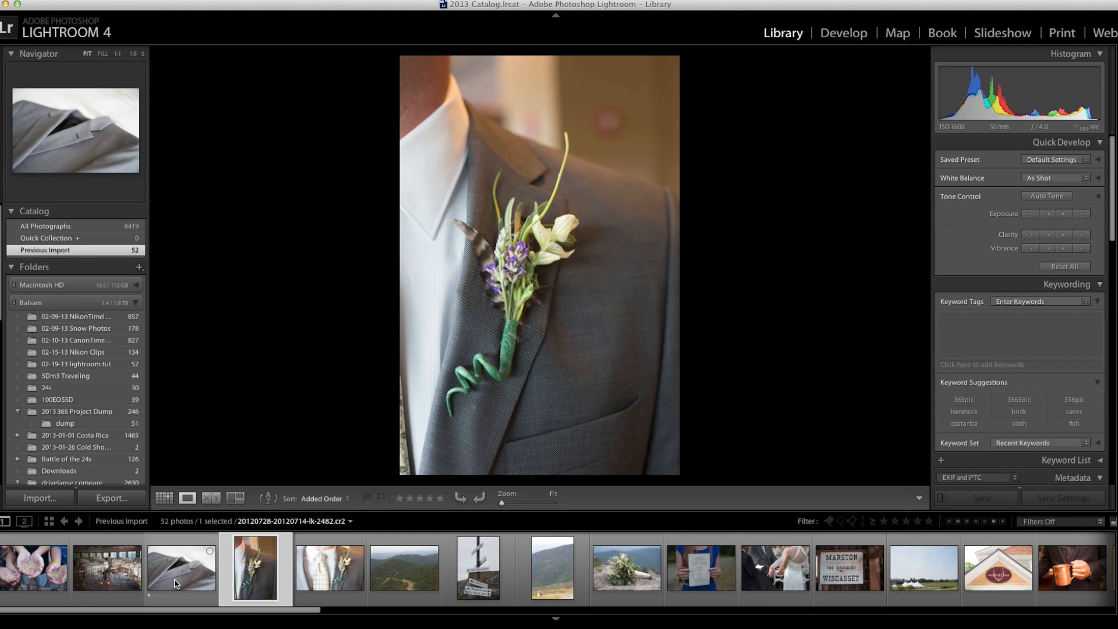
{"action": "key", "text": "1"}
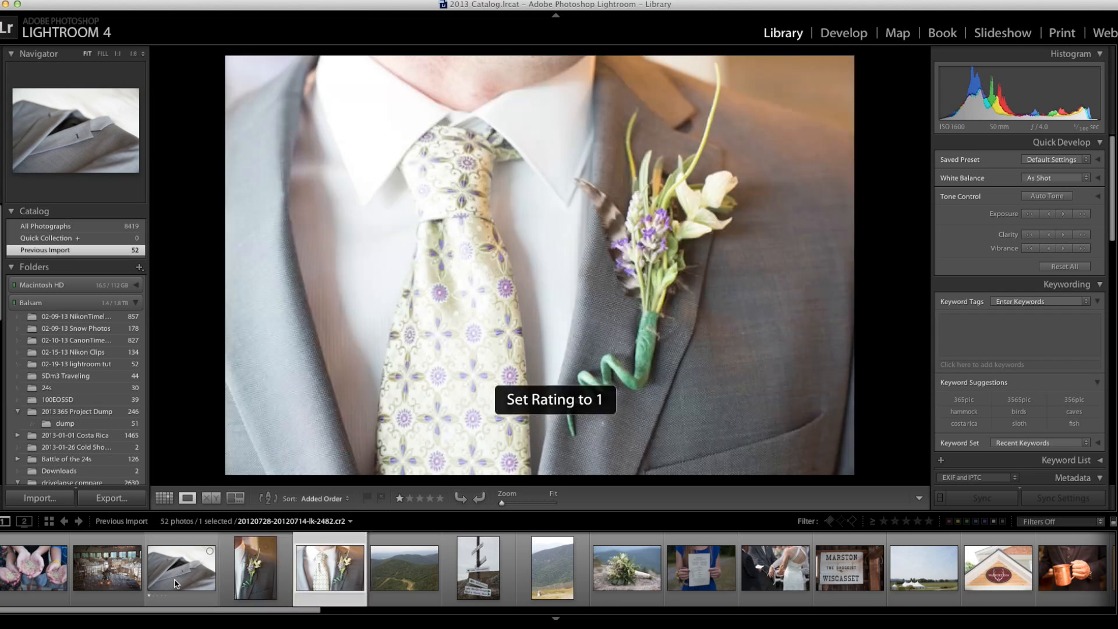
{"action": "key", "text": "Right"}
{"action": "key", "text": "1"}
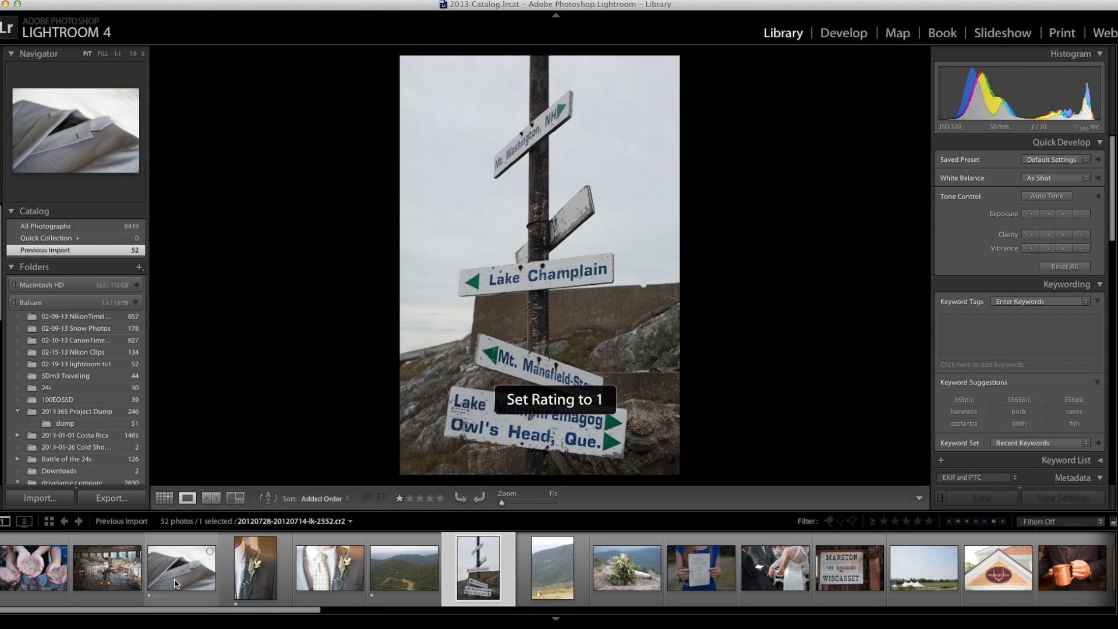
{"action": "key", "text": "Right"}
{"action": "key", "text": "Right"}
{"action": "key", "text": "Right"}
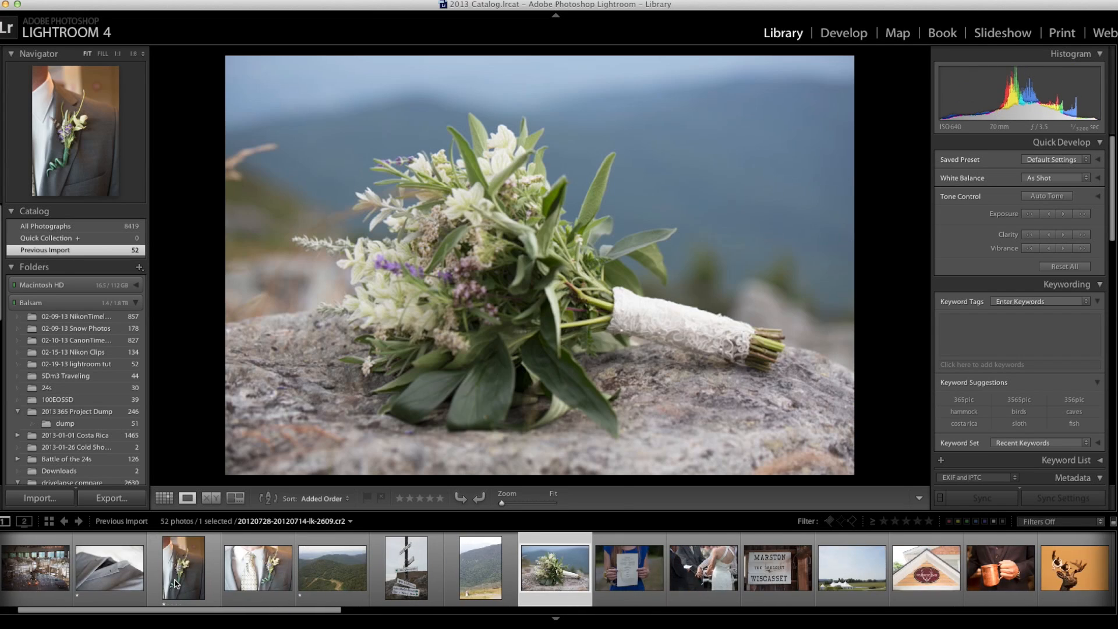
{"action": "key", "text": "1"}
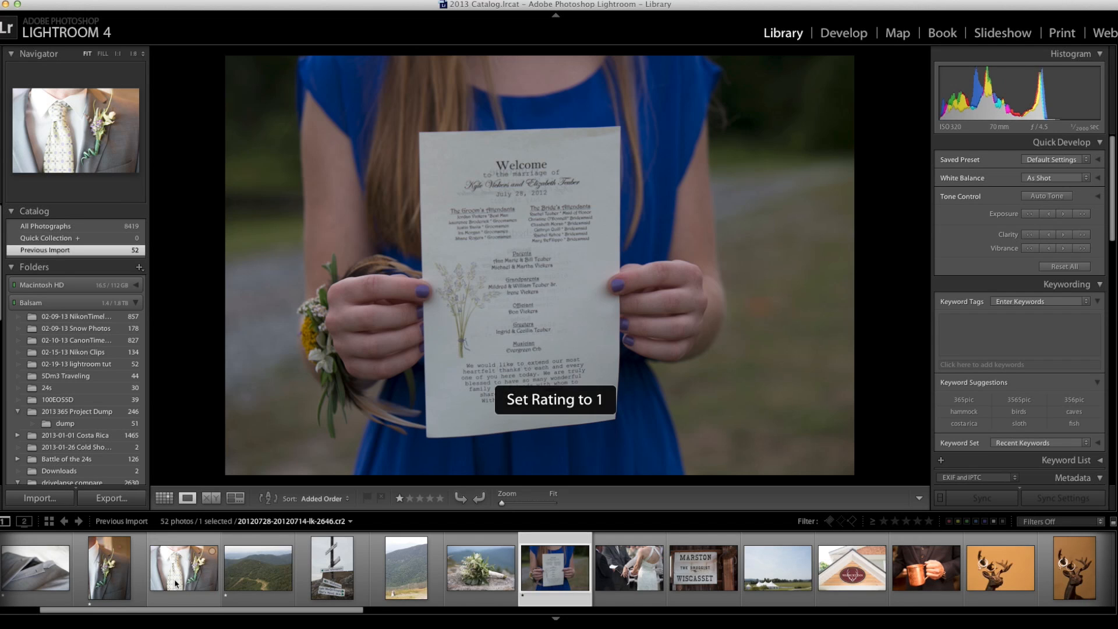
- Rate both photos of the wedding rings on the deer figurine one star
{"action": "key", "text": "Right"}
{"action": "key", "text": "Right"}
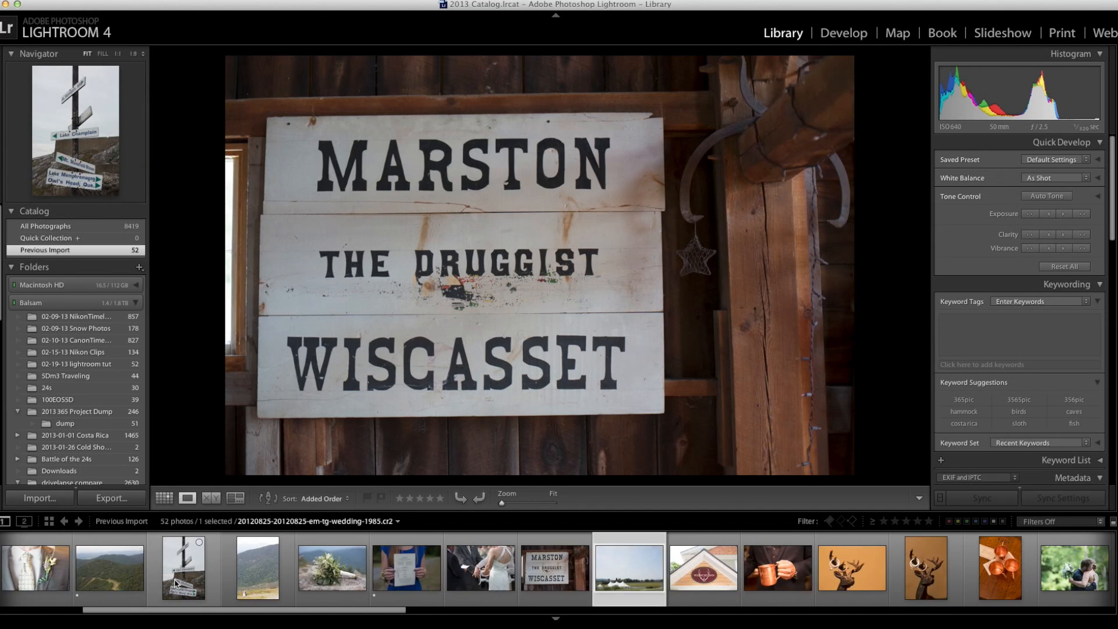
{"action": "key", "text": "Right"}
{"action": "key", "text": "Right"}
{"action": "key", "text": "Right"}
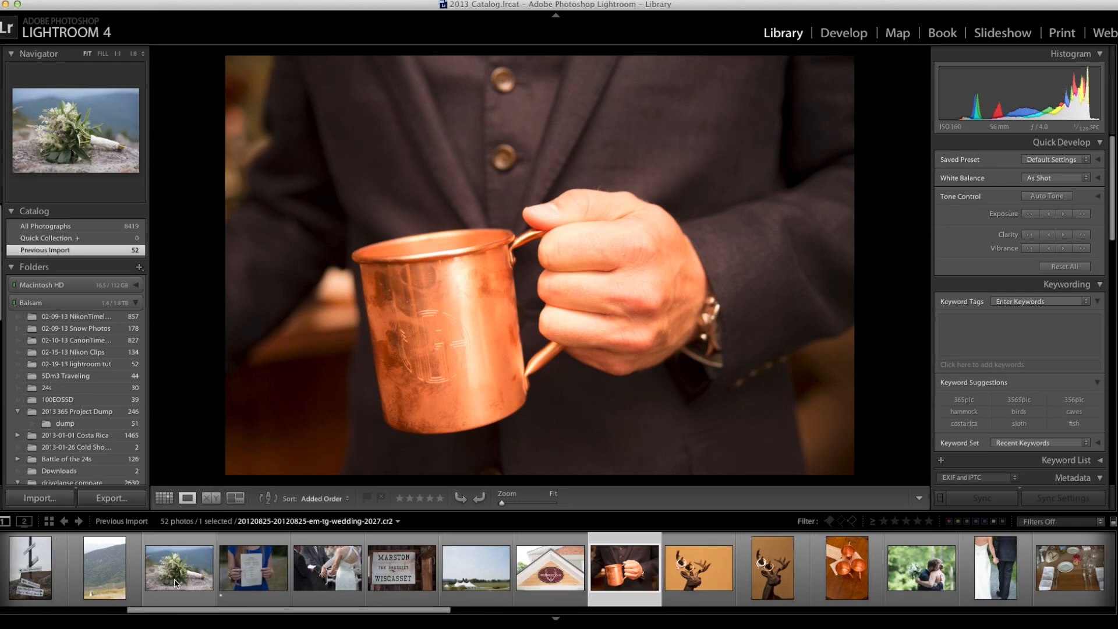
{"action": "key", "text": "Right"}
{"action": "key", "text": "1"}
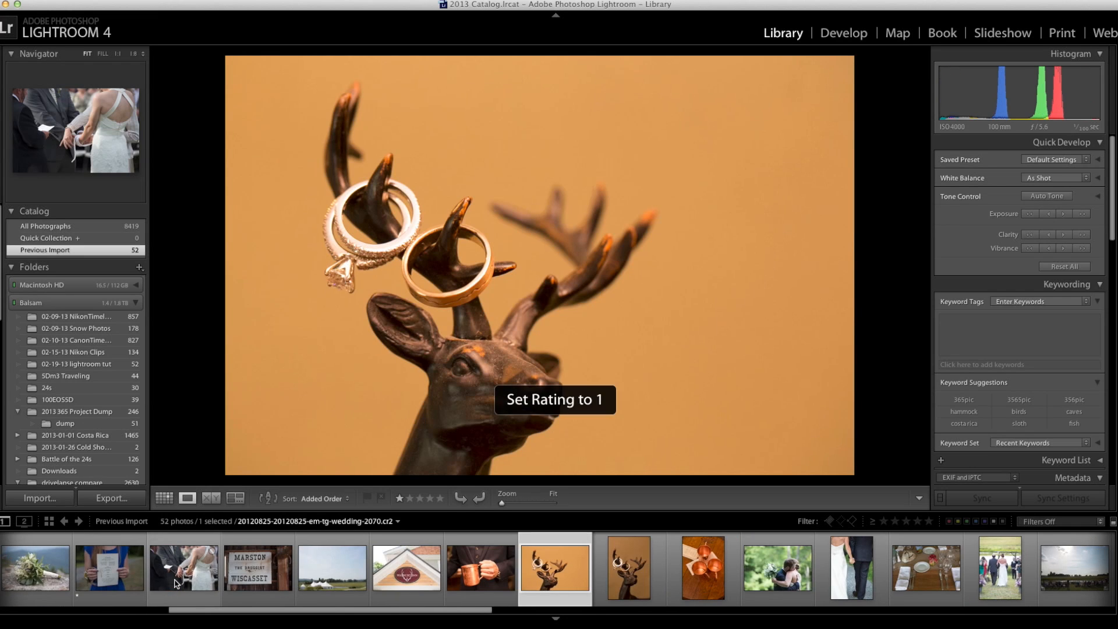
{"action": "key", "text": "Right"}
{"action": "key", "text": "1"}
- Rate the dark landscape photo following the wedding aisle shot one star
{"action": "key", "text": "Right"}
{"action": "key", "text": "Right"}
{"action": "key", "text": "Right"}
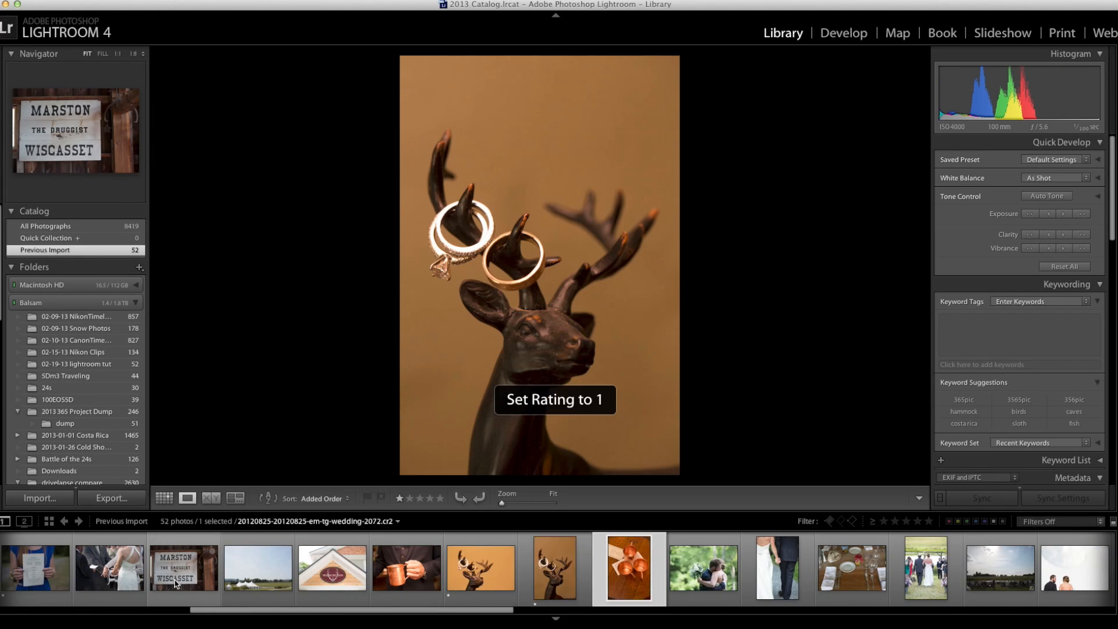
{"action": "key", "text": "Right"}
{"action": "key", "text": "Right"}
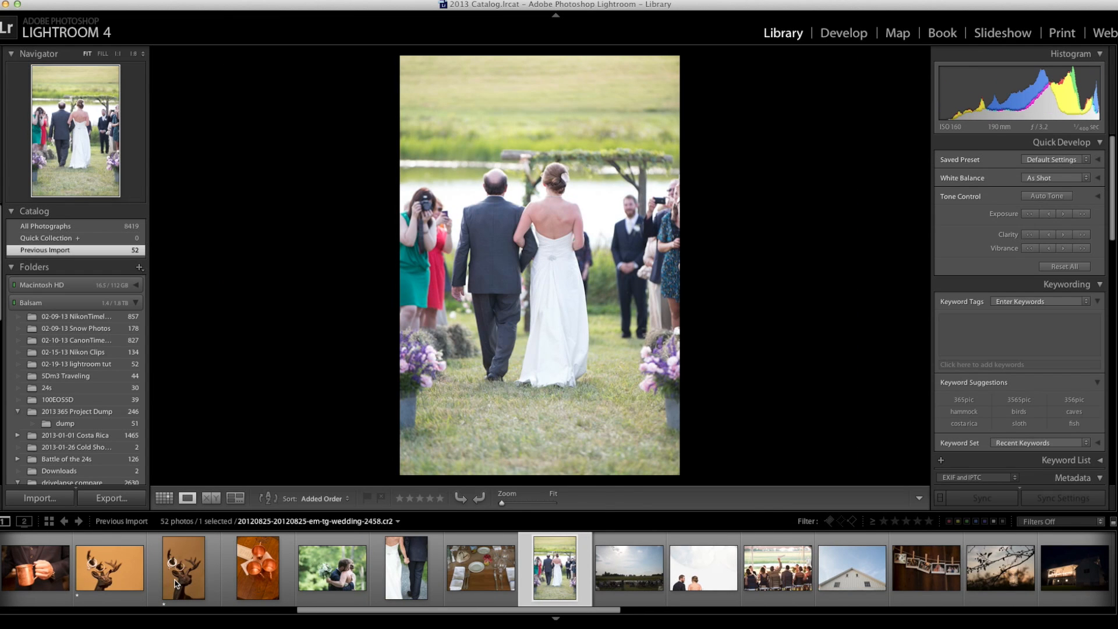
{"action": "key", "text": "Right"}
{"action": "key", "text": "Right"}
{"action": "key", "text": "Left"}
{"action": "key", "text": "1"}
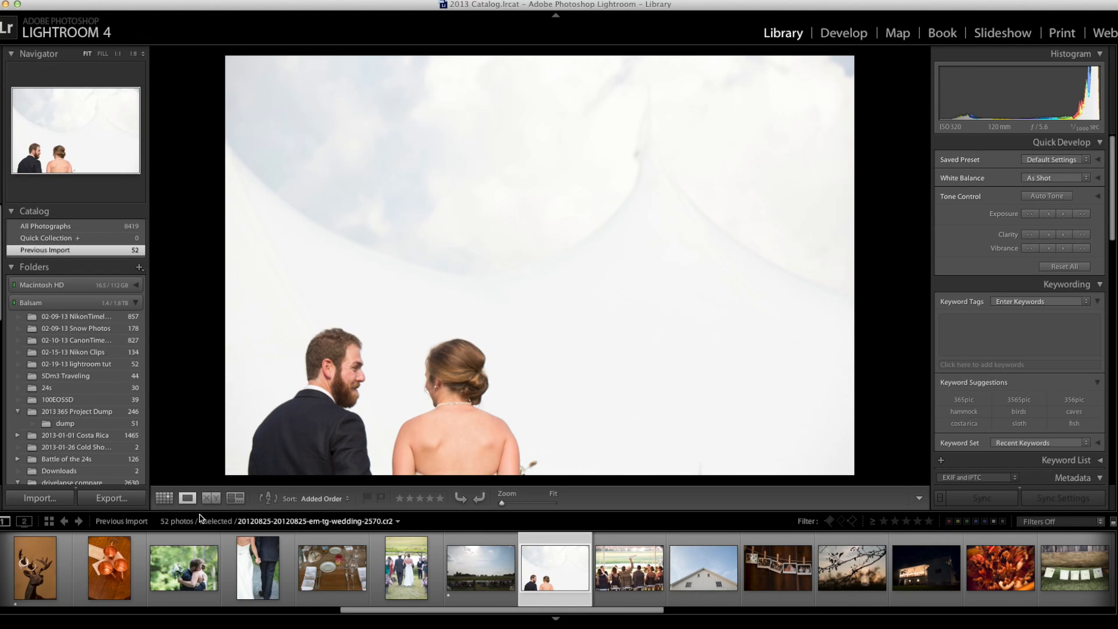
- Filter the filmstrip to photos rated one star or higher and open the suit jacket photo in the Develop module
{"action": "left_click", "coordinate": [884, 521]}
{"action": "left_click", "coordinate": [884, 522]}
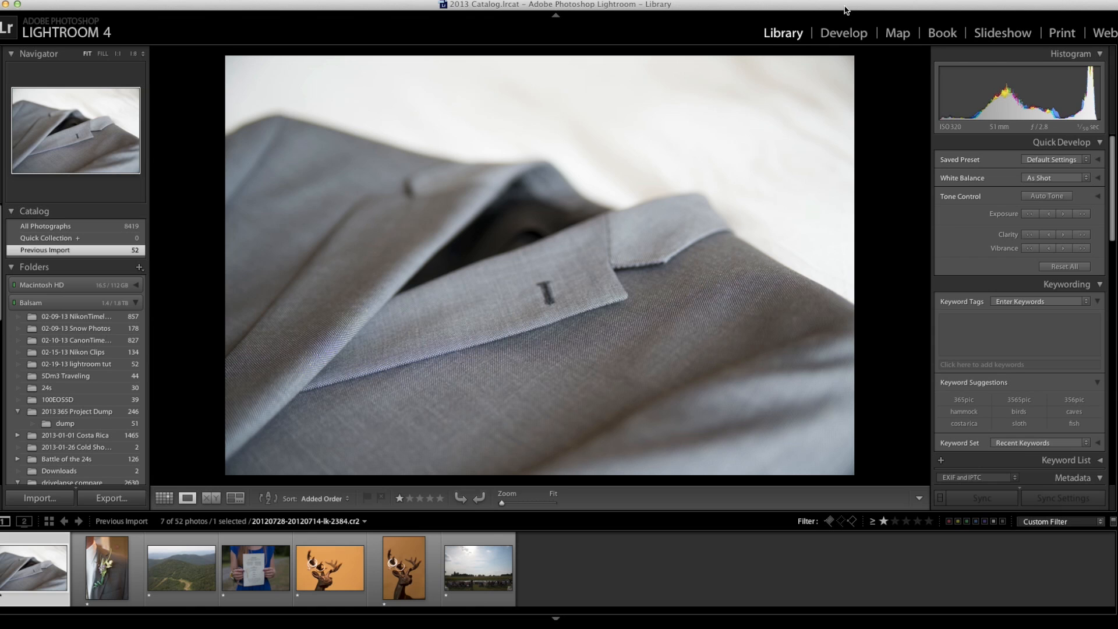
{"action": "left_click", "coordinate": [845, 35]}
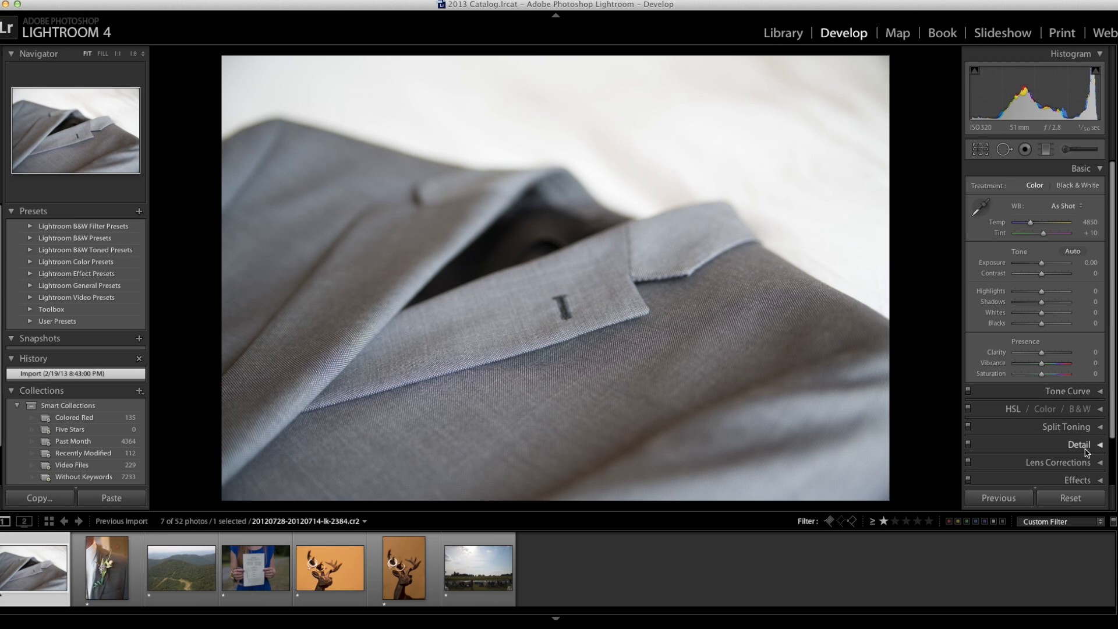
- Examine the Develop adjustment sections from Basic through Camera Calibration
{"action": "left_click_drag", "start_coordinate": [1108, 436], "coordinate": [1109, 358]}
{"action": "scroll", "coordinate": [1099, 387], "scroll_direction": "down", "scroll_amount": 3}
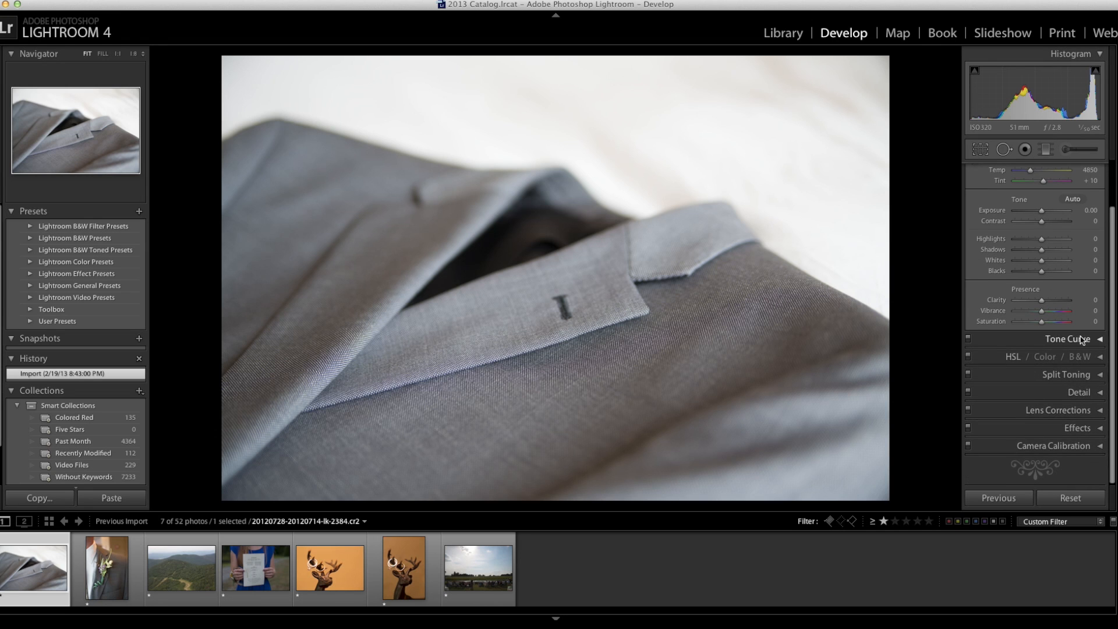
{"action": "left_click_drag", "start_coordinate": [1113, 422], "coordinate": [1114, 328]}
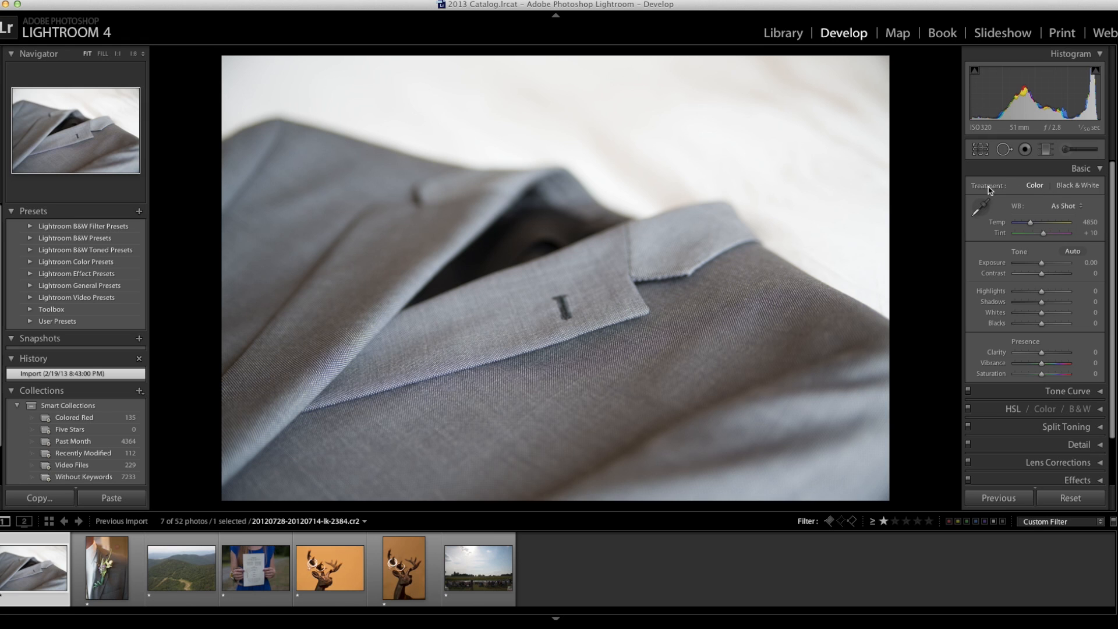
- Try the Black & White treatment on the suit jacket photo and on the mountain landscape photo, returning each to Color
{"action": "left_click", "coordinate": [1067, 187]}
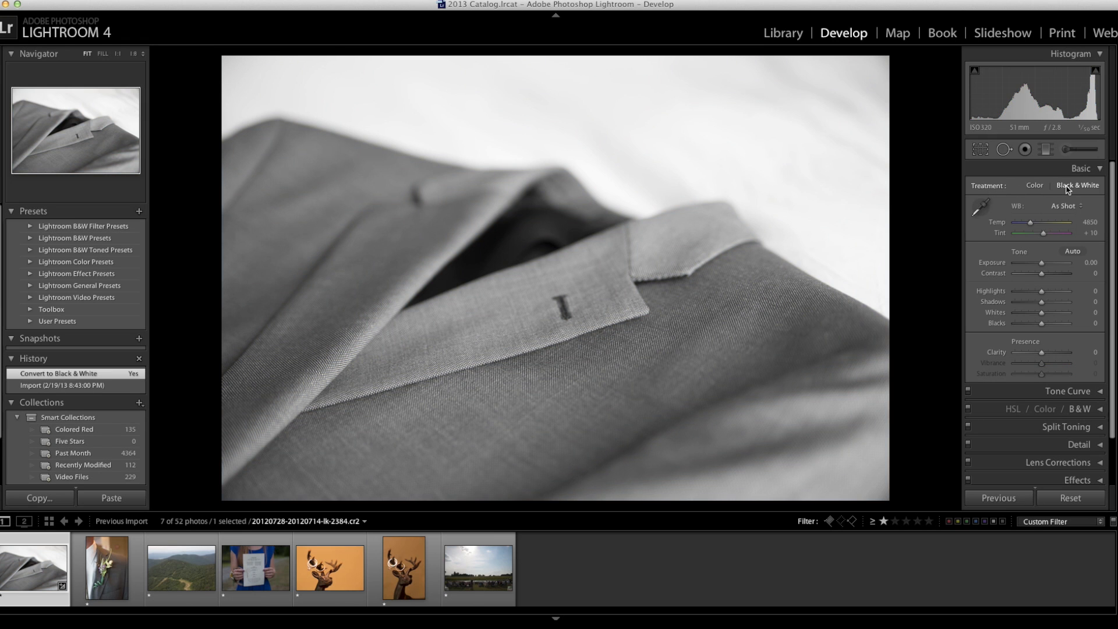
{"action": "key", "text": "v"}
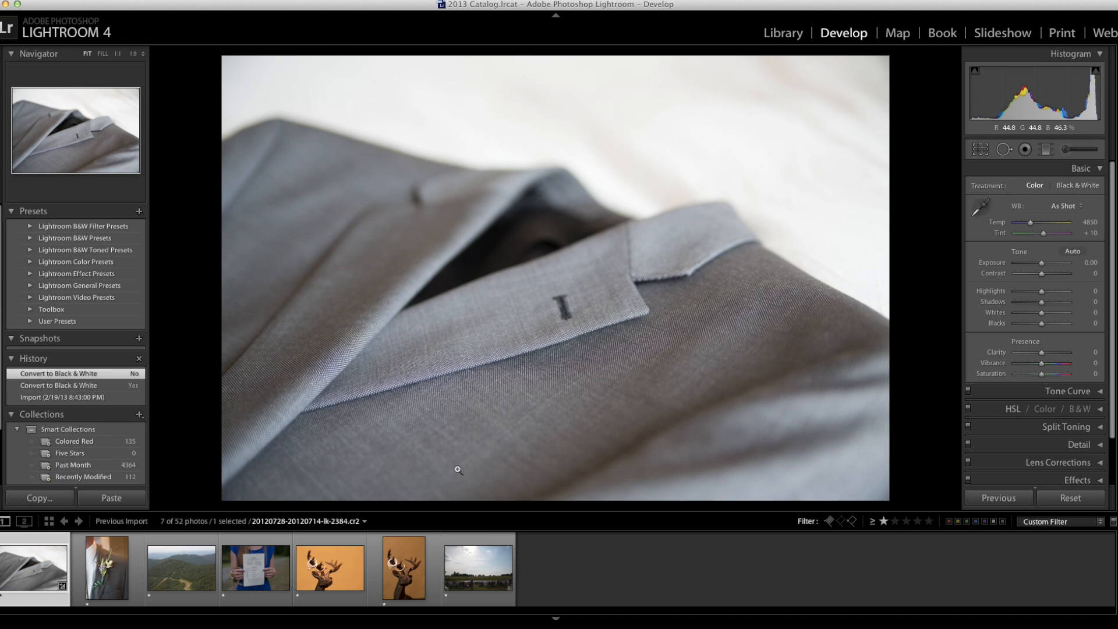
{"action": "left_click", "coordinate": [203, 570]}
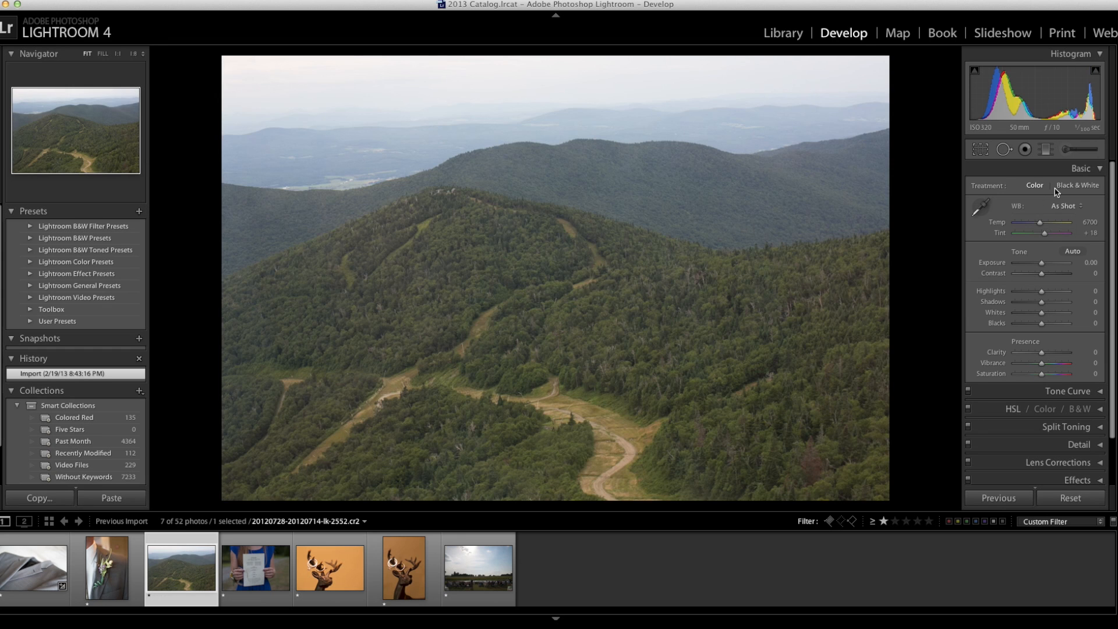
{"action": "left_click", "coordinate": [1078, 185]}
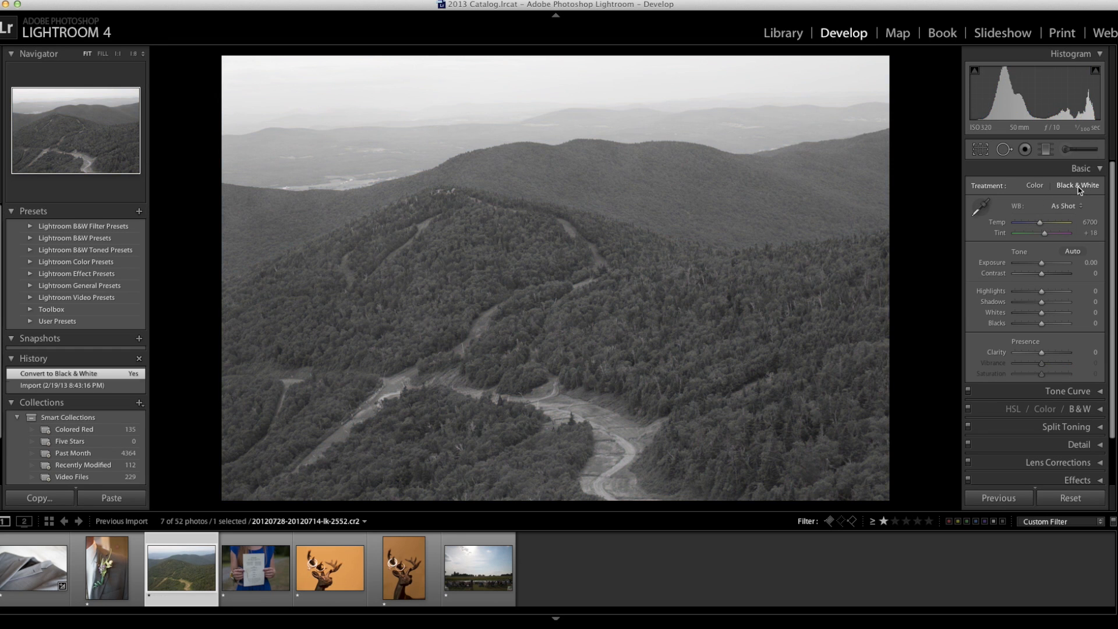
{"action": "left_click", "coordinate": [1034, 187]}
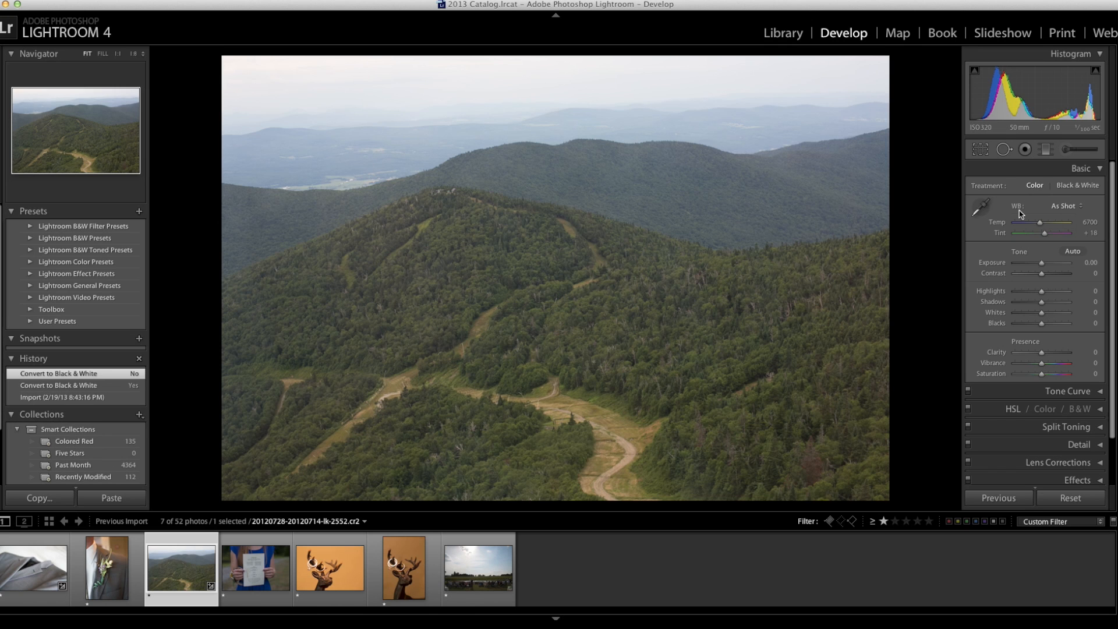
- Try Auto white balance on the mountain landscape photo, switch it to Cloudy, and warm the temperature to 7398
{"action": "left_click", "coordinate": [1080, 207]}
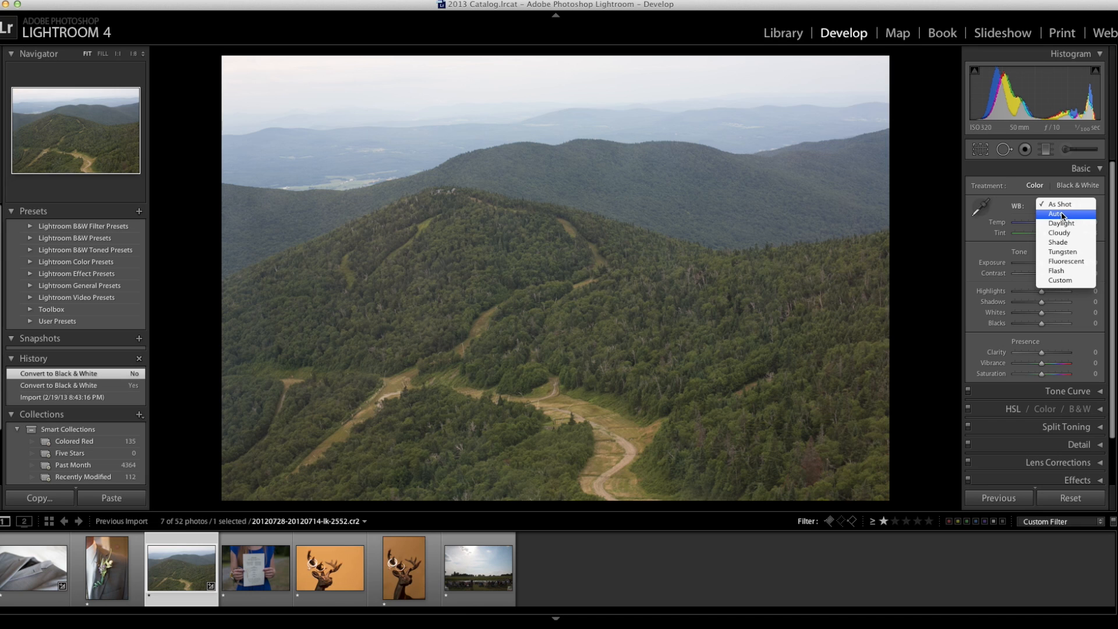
{"action": "left_click", "coordinate": [1063, 215]}
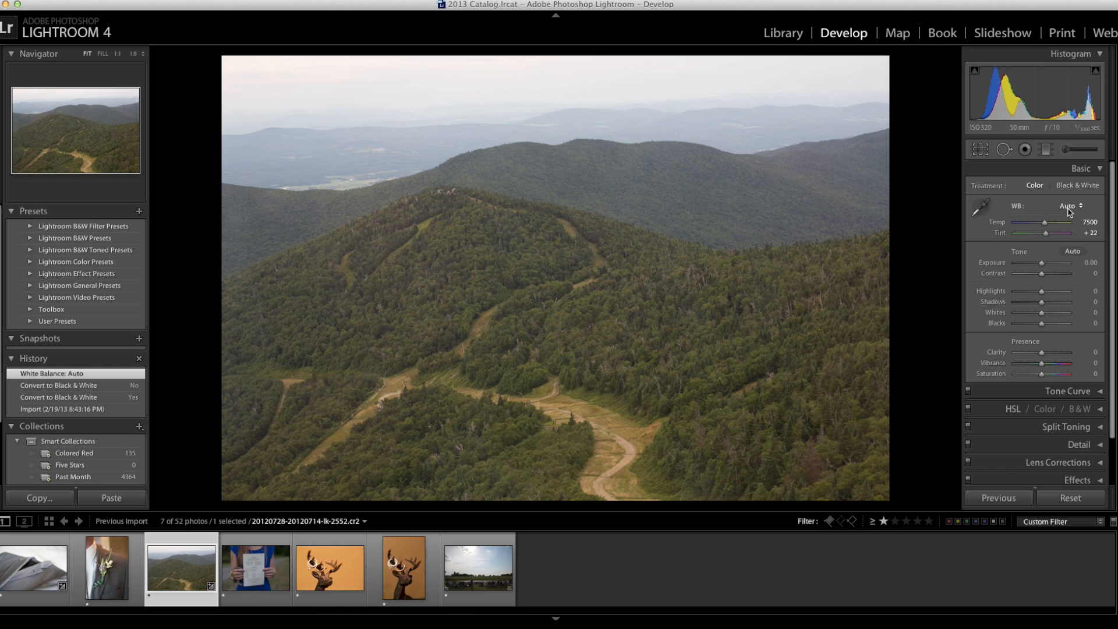
{"action": "left_click", "coordinate": [1070, 211]}
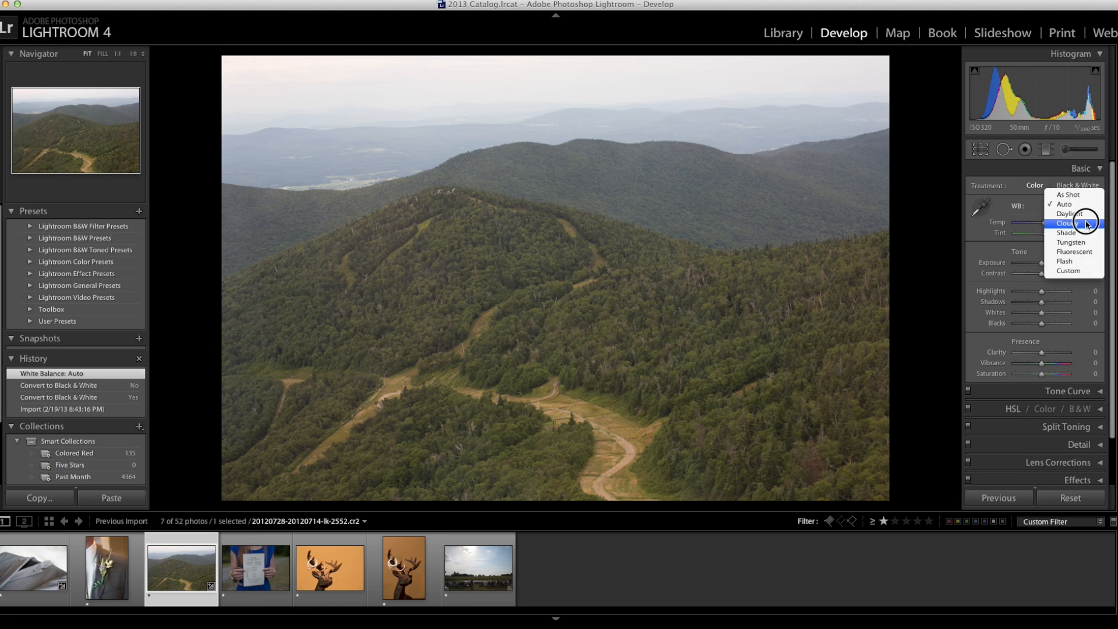
{"action": "left_click", "coordinate": [1086, 223]}
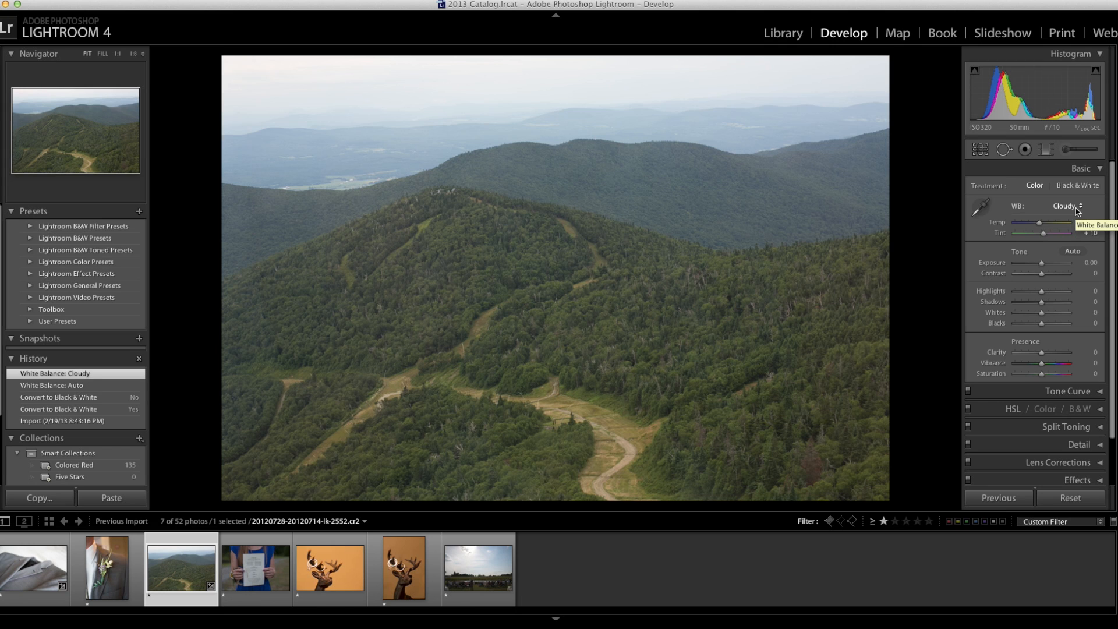
{"action": "left_click", "coordinate": [1041, 226]}
{"action": "mouse_move", "coordinate": [1042, 227]}
{"action": "left_mouse_down"}
{"action": "mouse_move", "coordinate": [1055, 228]}
{"action": "mouse_move", "coordinate": [1028, 228]}
{"action": "mouse_move", "coordinate": [1055, 227]}
{"action": "mouse_move", "coordinate": [1043, 226]}
{"action": "left_mouse_up"}
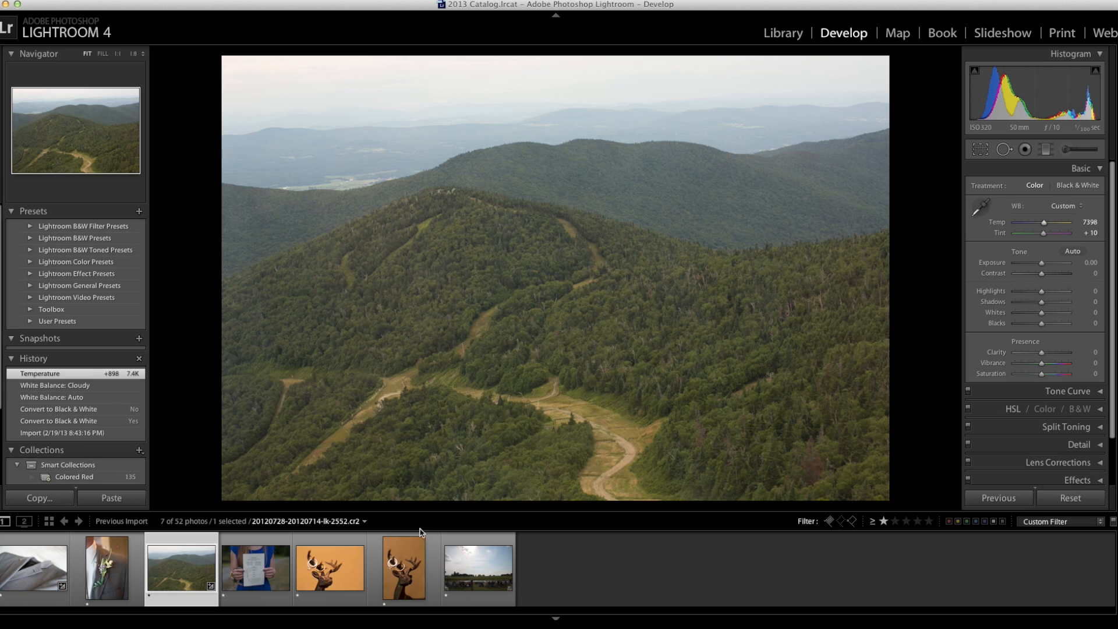
- Open the wedding program photo and sample its white balance from the white paper, undoing the first sample and picking another spot
{"action": "left_click", "coordinate": [257, 559]}
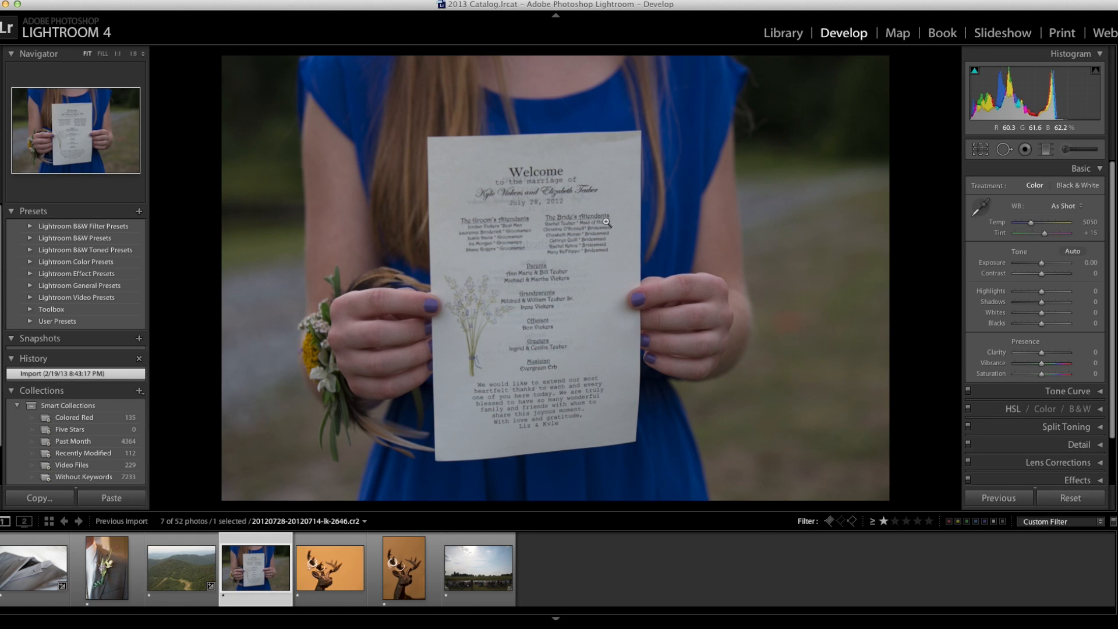
{"action": "left_click", "coordinate": [983, 211]}
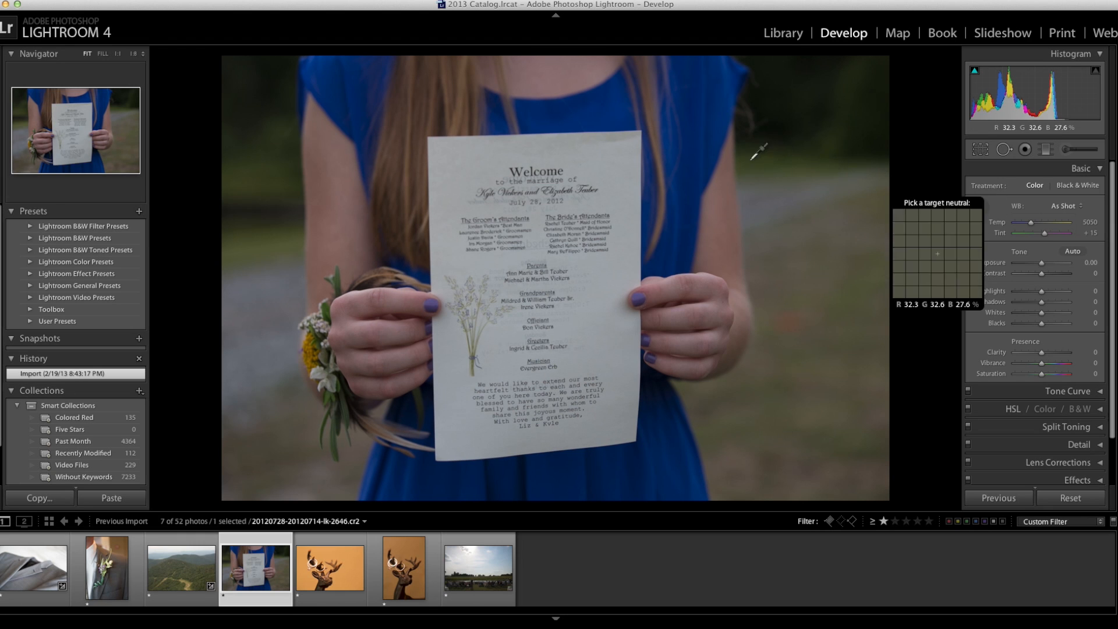
{"action": "left_click", "coordinate": [626, 150]}
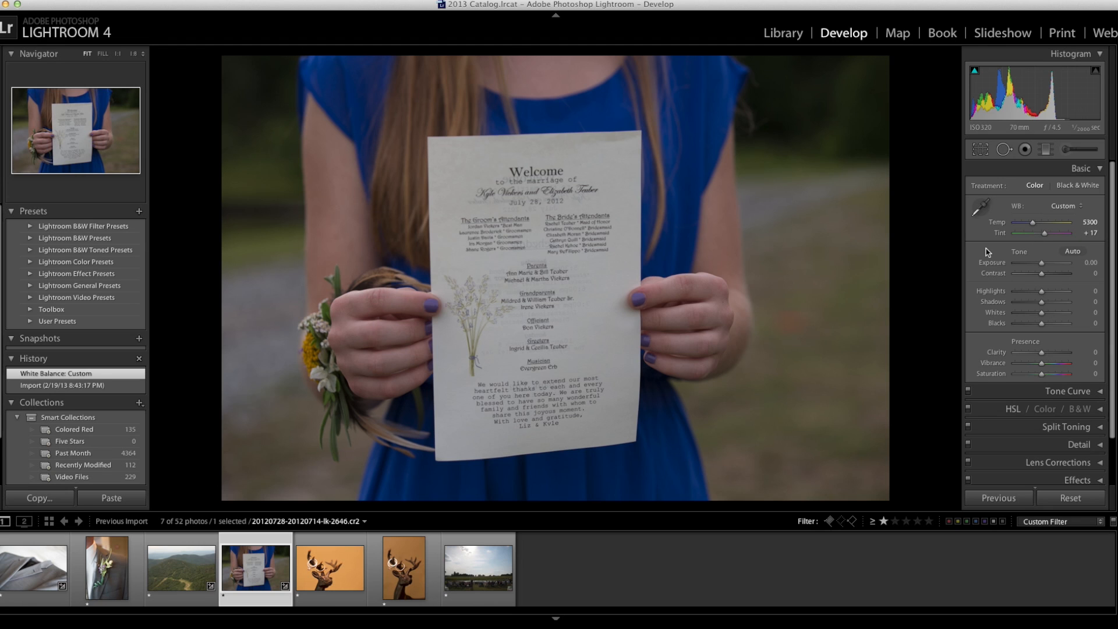
{"action": "key", "text": "super+z"}
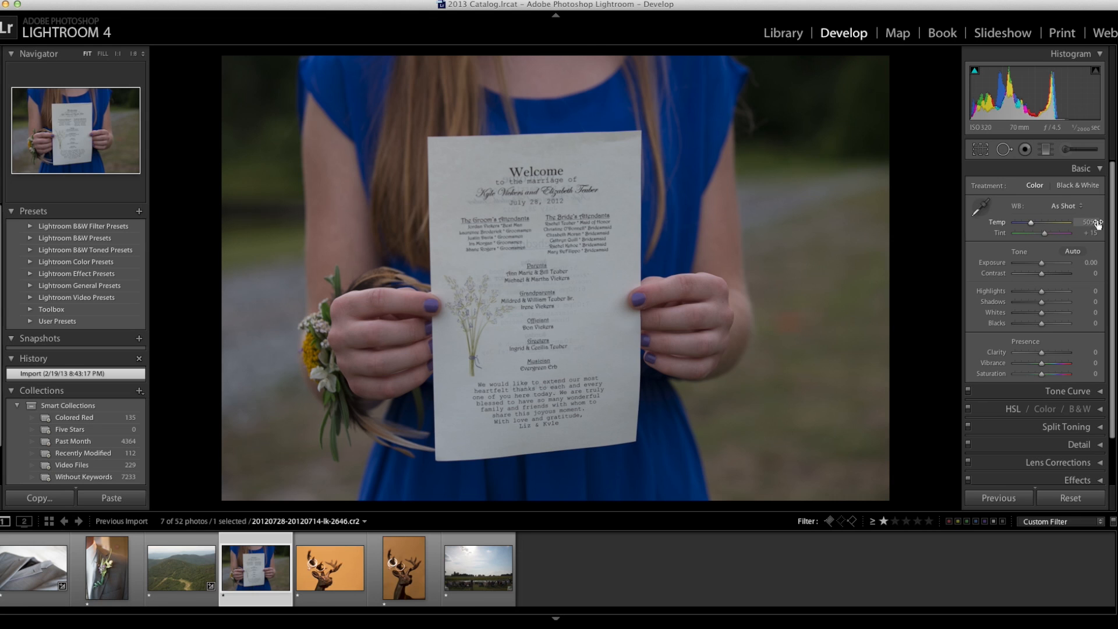
{"action": "left_click", "coordinate": [981, 207]}
{"action": "left_click", "coordinate": [618, 160]}
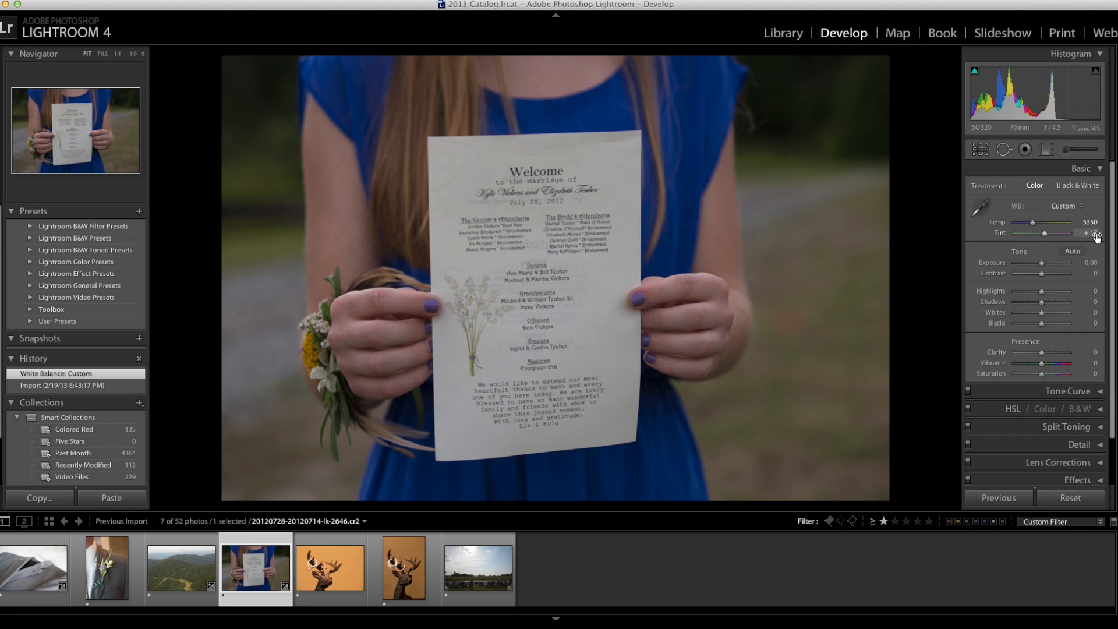
- Apply Auto Tone to the wedding program photo and fine-tune its Exposure to +1.45
{"action": "left_click", "coordinate": [1072, 252]}
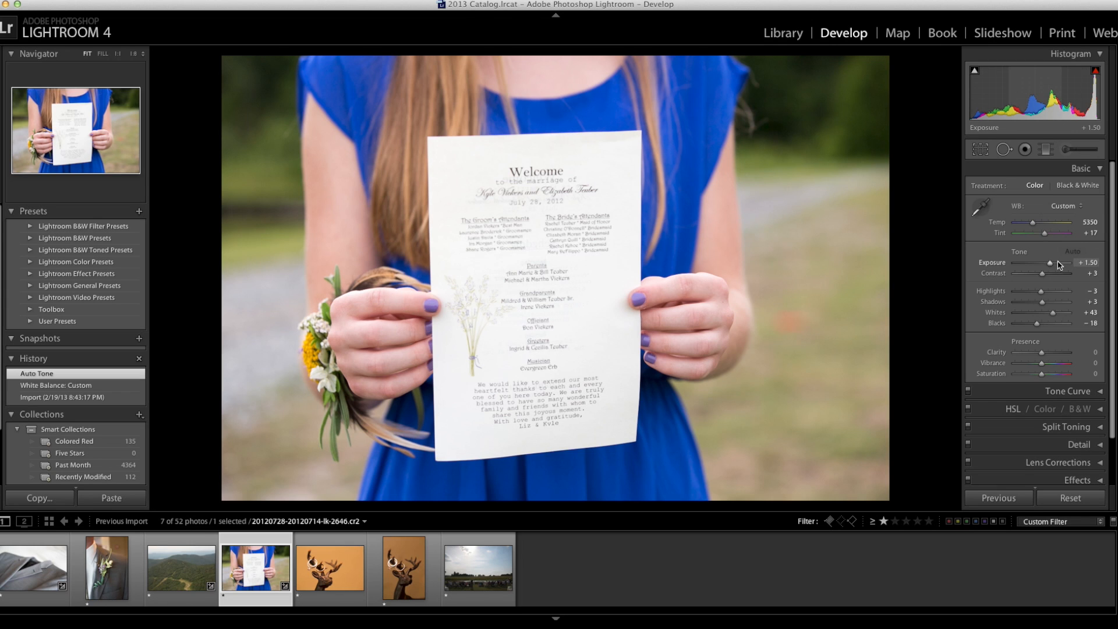
{"action": "left_click_drag", "start_coordinate": [1052, 265], "coordinate": [1049, 265]}
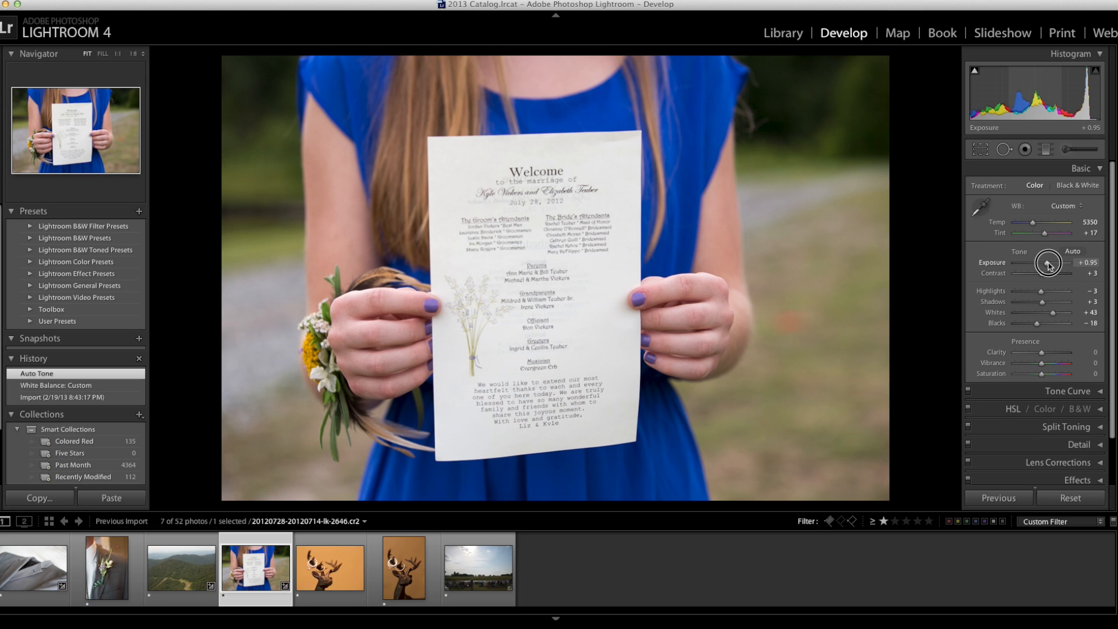
{"action": "left_click_drag", "start_coordinate": [1049, 264], "coordinate": [1049, 265]}
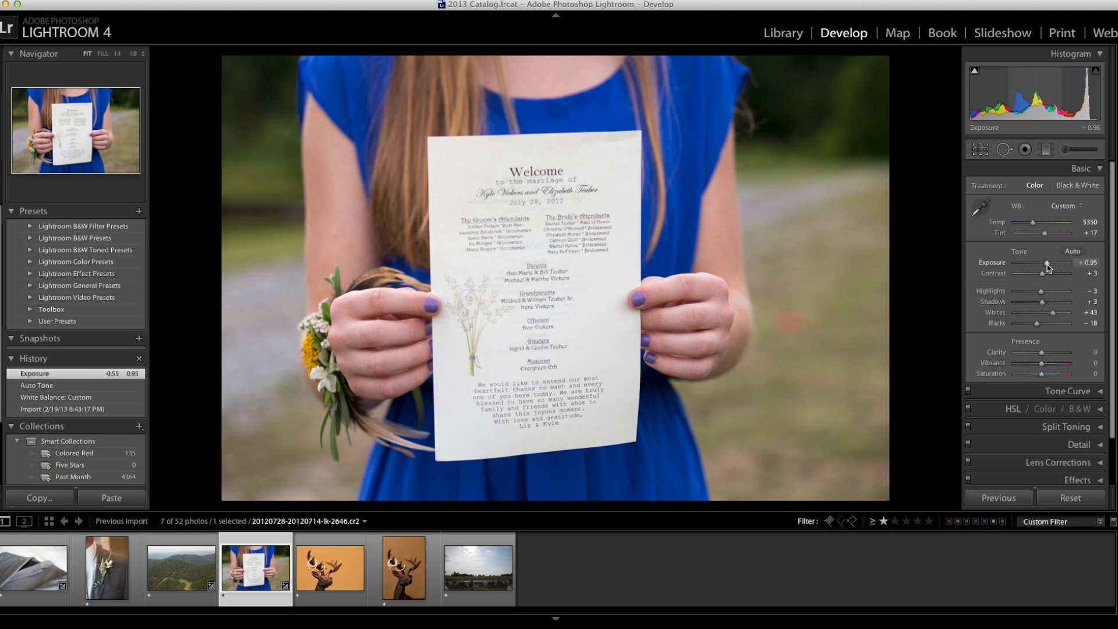
{"action": "left_click", "coordinate": [1047, 265]}
{"action": "mouse_move", "coordinate": [1047, 265]}
{"action": "left_mouse_down"}
{"action": "mouse_move", "coordinate": [1002, 265]}
{"action": "mouse_move", "coordinate": [1073, 265]}
{"action": "mouse_move", "coordinate": [1048, 266]}
{"action": "left_mouse_up"}
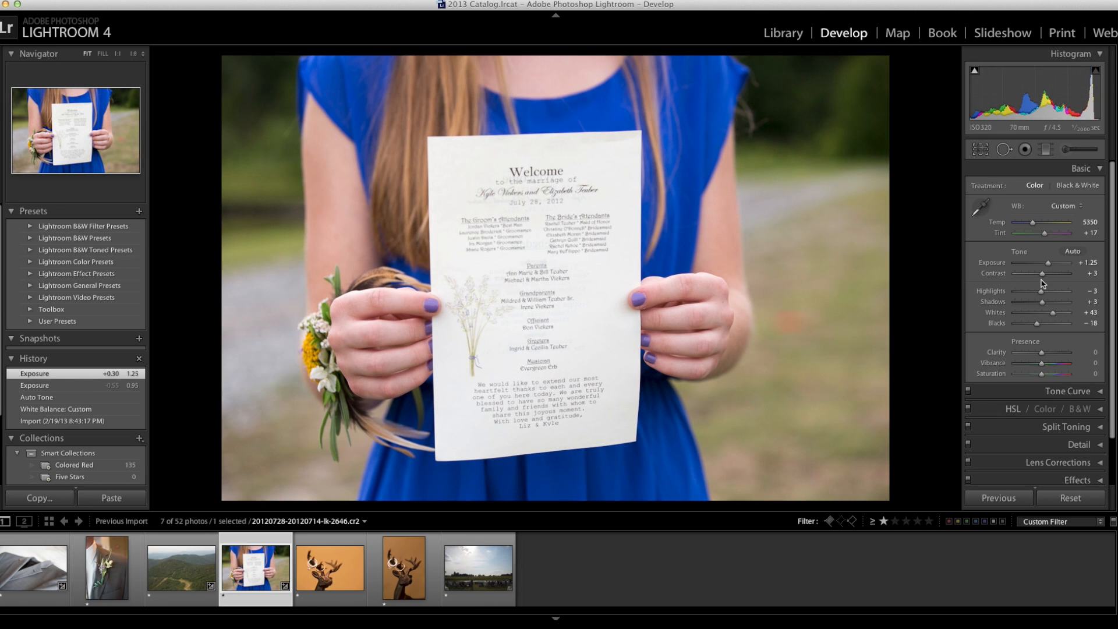
{"action": "left_click", "coordinate": [1050, 266]}
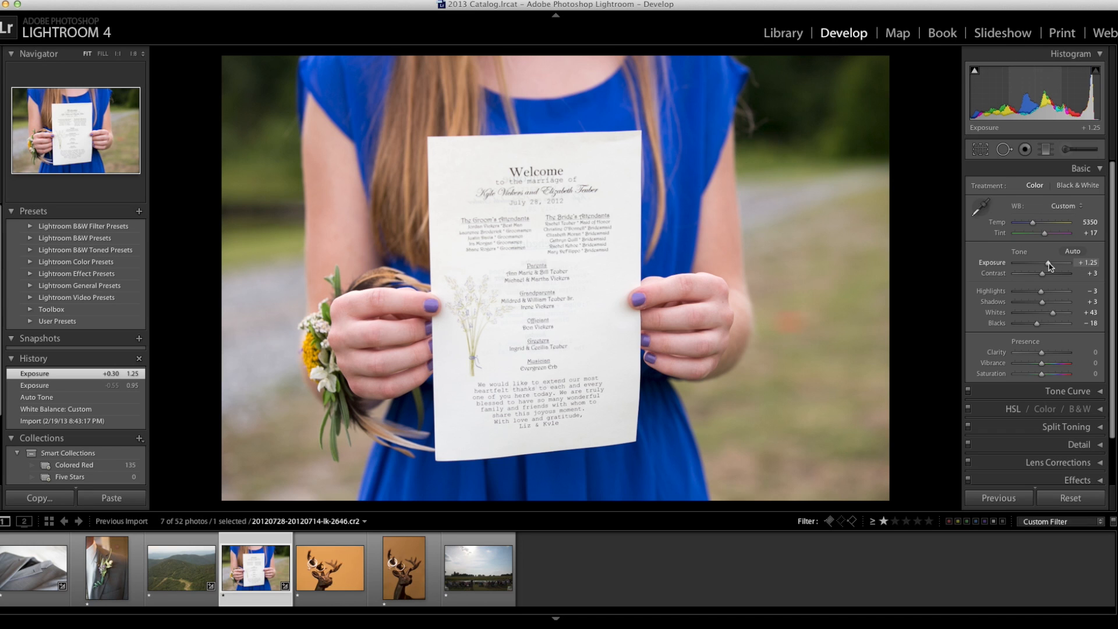
{"action": "left_click_drag", "start_coordinate": [1051, 267], "coordinate": [1052, 268]}
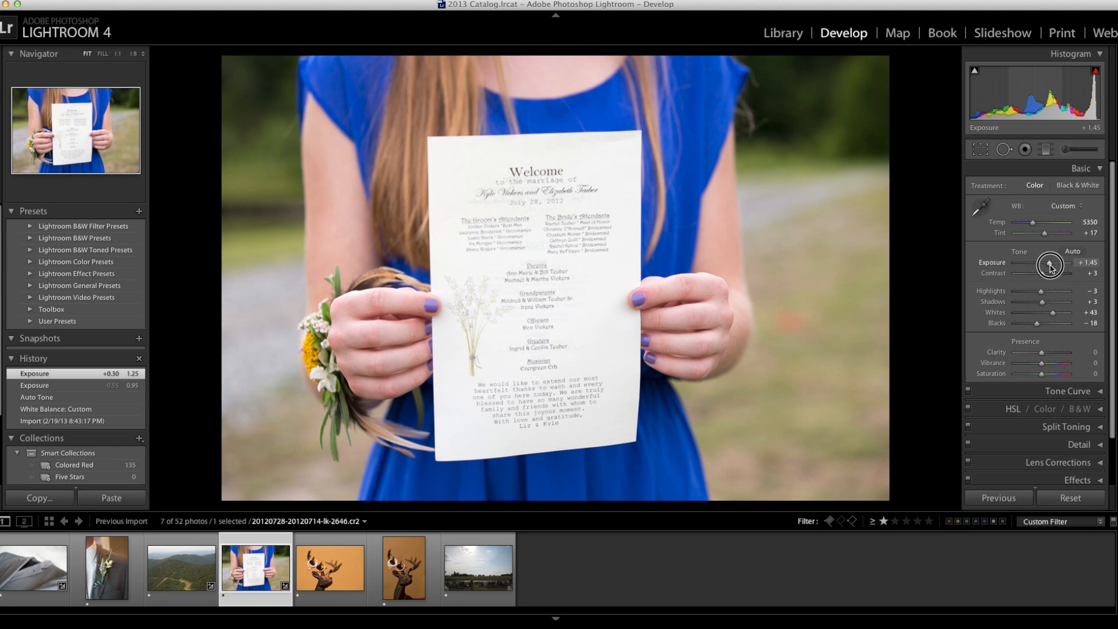
- Set the wedding program photo's Contrast to +27, Highlights to +12 and Shadows to +8
{"action": "left_click_drag", "start_coordinate": [1051, 268], "coordinate": [1049, 277]}
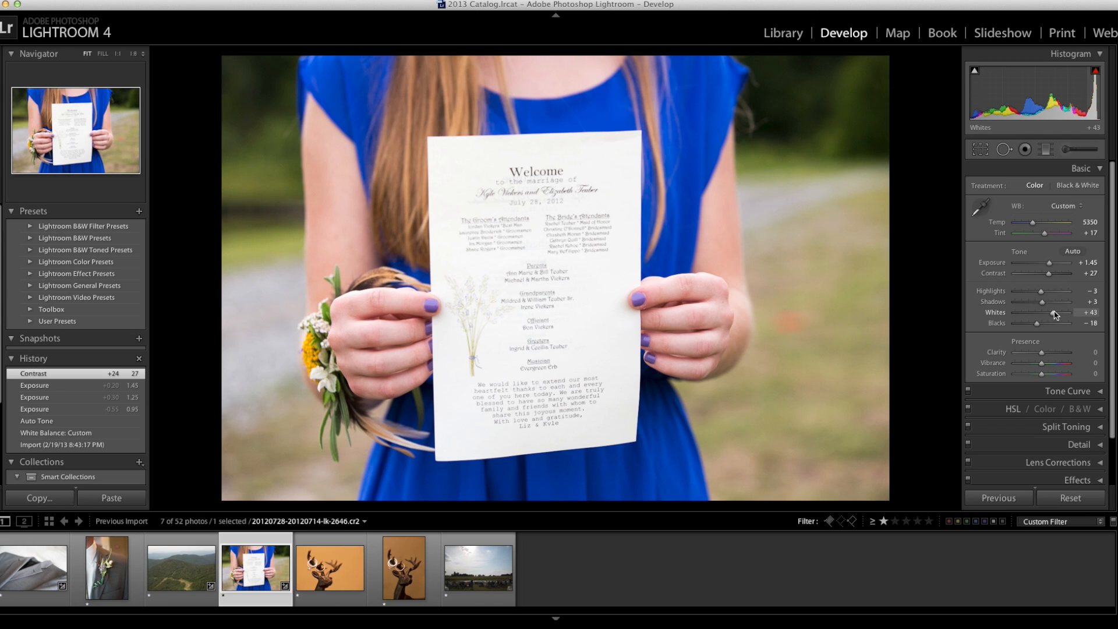
{"action": "left_click", "coordinate": [1042, 293]}
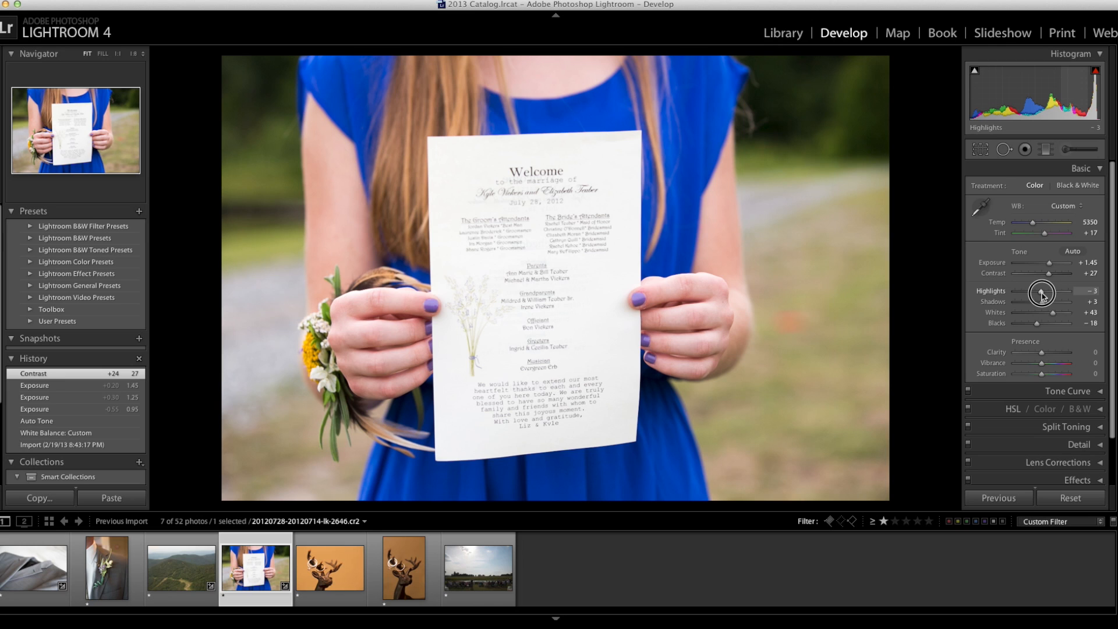
{"action": "left_click_drag", "start_coordinate": [1042, 292], "coordinate": [1042, 293]}
{"action": "mouse_move", "coordinate": [1042, 295]}
{"action": "left_mouse_down"}
{"action": "mouse_move", "coordinate": [1014, 294]}
{"action": "mouse_move", "coordinate": [1063, 294]}
{"action": "mouse_move", "coordinate": [1049, 294]}
{"action": "left_mouse_up"}
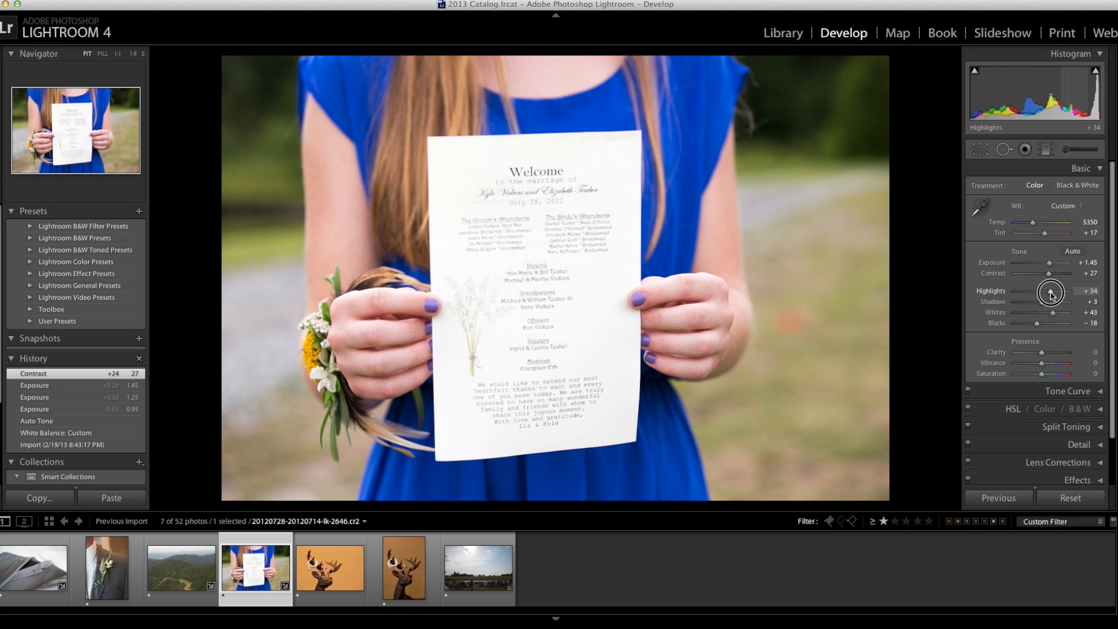
{"action": "left_click_drag", "start_coordinate": [1051, 294], "coordinate": [1045, 297]}
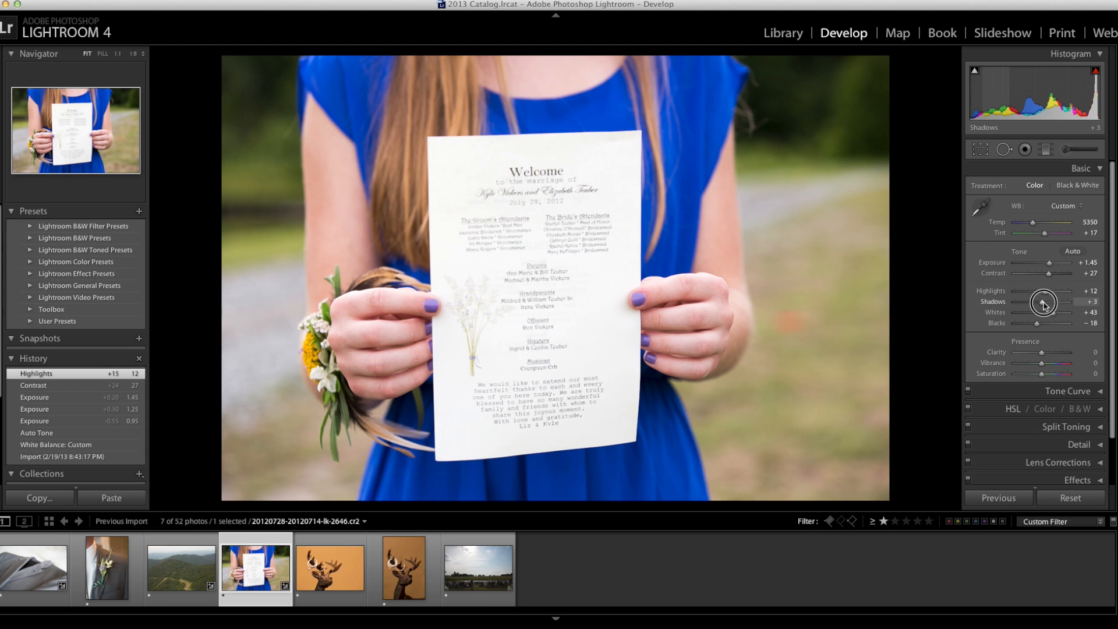
{"action": "mouse_move", "coordinate": [1043, 302]}
{"action": "left_mouse_down"}
{"action": "mouse_move", "coordinate": [1027, 304]}
{"action": "mouse_move", "coordinate": [1044, 304]}
{"action": "left_mouse_up"}
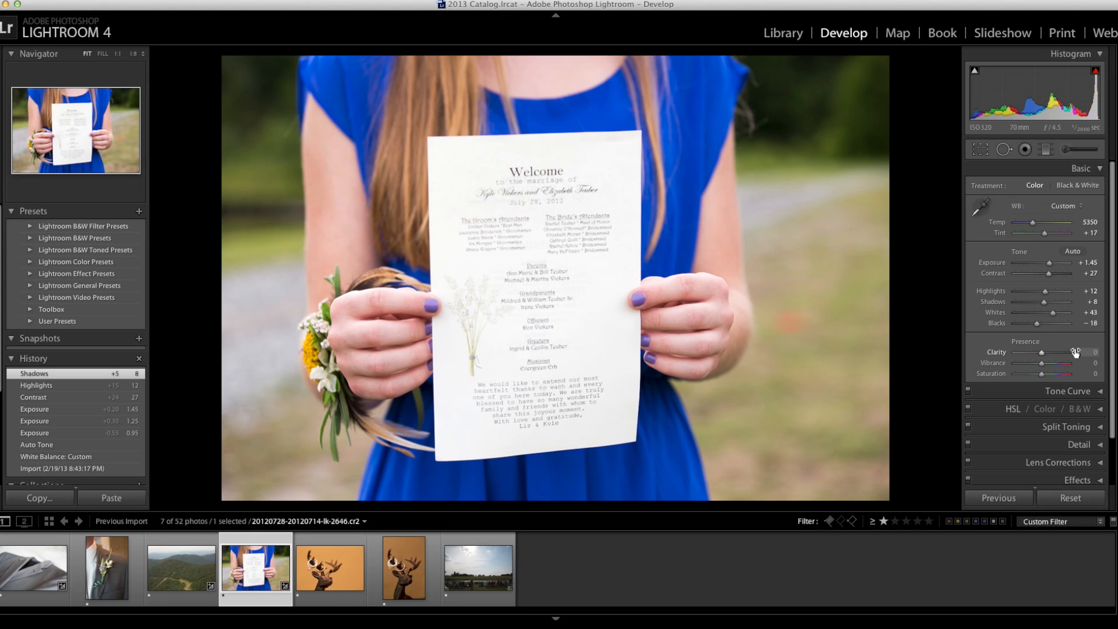
- Set the wedding program photo's Clarity to +33, Vibrance to +13 and Saturation to +1
{"action": "left_click", "coordinate": [1043, 355]}
{"action": "left_click_drag", "start_coordinate": [1042, 356], "coordinate": [1052, 355]}
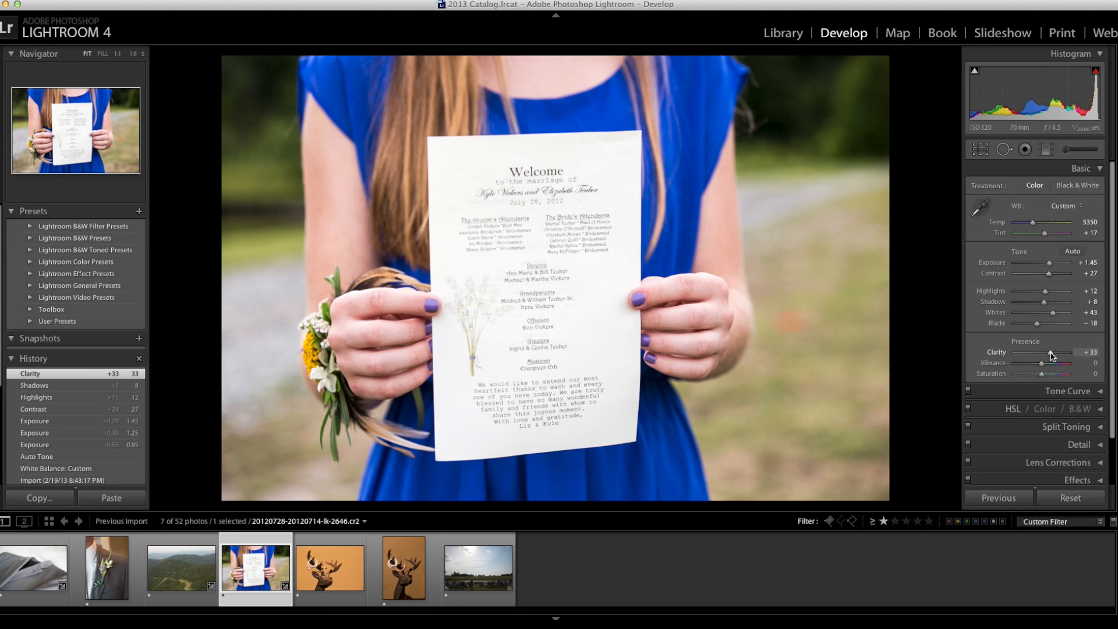
{"action": "left_click", "coordinate": [1052, 356]}
{"action": "left_click_drag", "start_coordinate": [1041, 365], "coordinate": [1046, 365]}
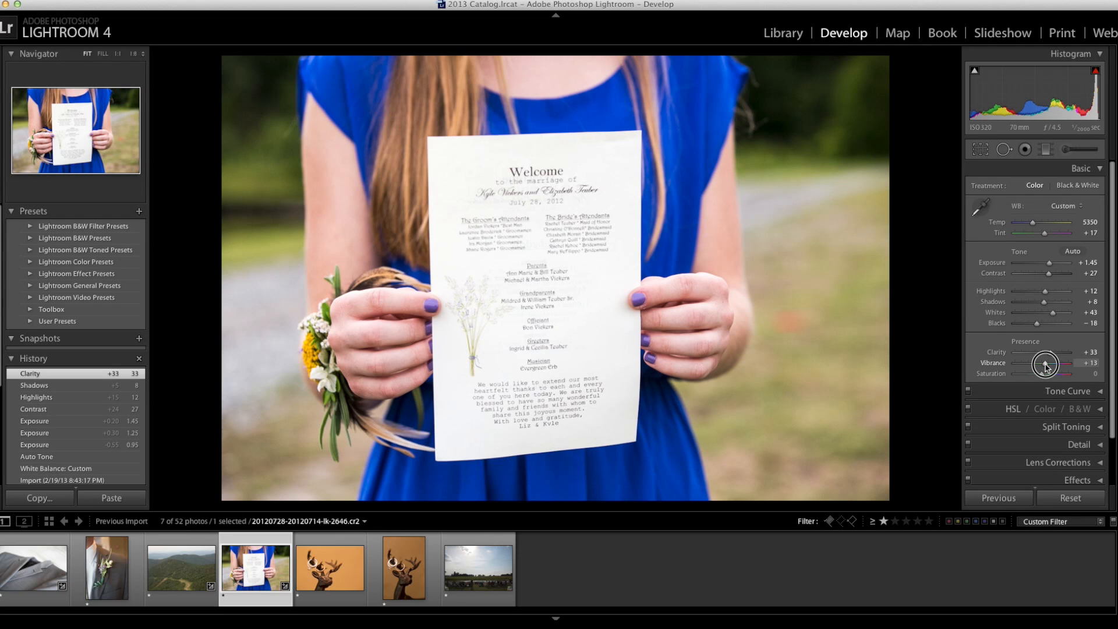
{"action": "left_click_drag", "start_coordinate": [1045, 365], "coordinate": [1045, 366]}
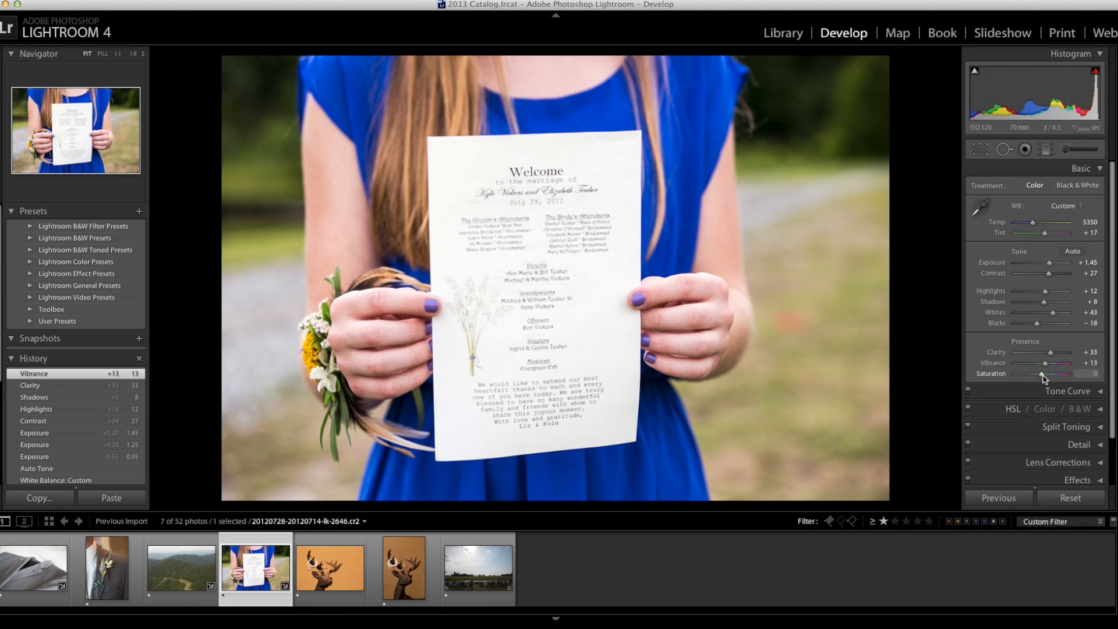
{"action": "mouse_move", "coordinate": [1042, 378]}
{"action": "left_mouse_down"}
{"action": "mouse_move", "coordinate": [1064, 379]}
{"action": "mouse_move", "coordinate": [994, 379]}
{"action": "mouse_move", "coordinate": [1042, 376]}
{"action": "left_mouse_up"}
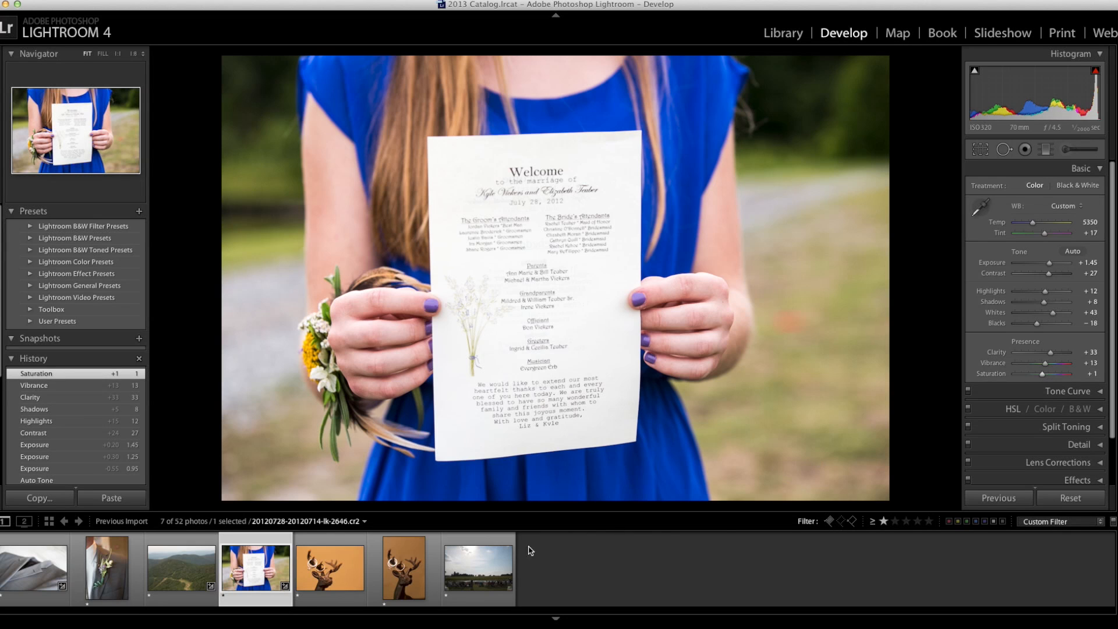
- Develop the horizontal photo of the rings on the deer figurine with Temp 4922, Exposure +0.35, Highlights -25 and Clarity +25
{"action": "key", "text": "Right"}
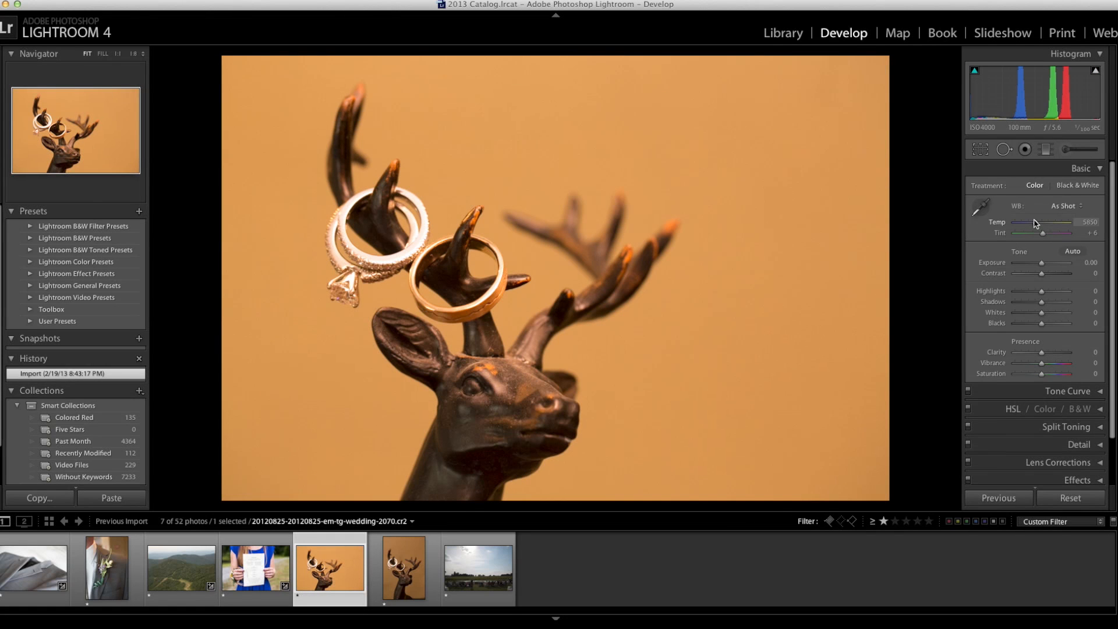
{"action": "left_click_drag", "start_coordinate": [1035, 225], "coordinate": [1031, 226]}
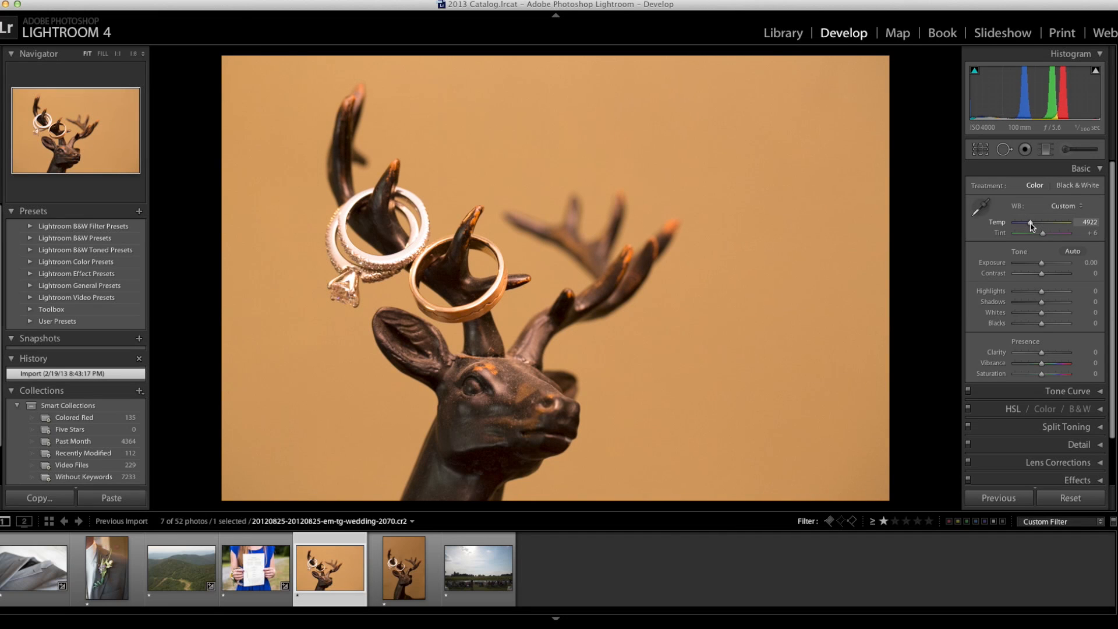
{"action": "left_click_drag", "start_coordinate": [1042, 264], "coordinate": [1035, 292]}
{"action": "left_click_drag", "start_coordinate": [1042, 352], "coordinate": [1046, 354]}
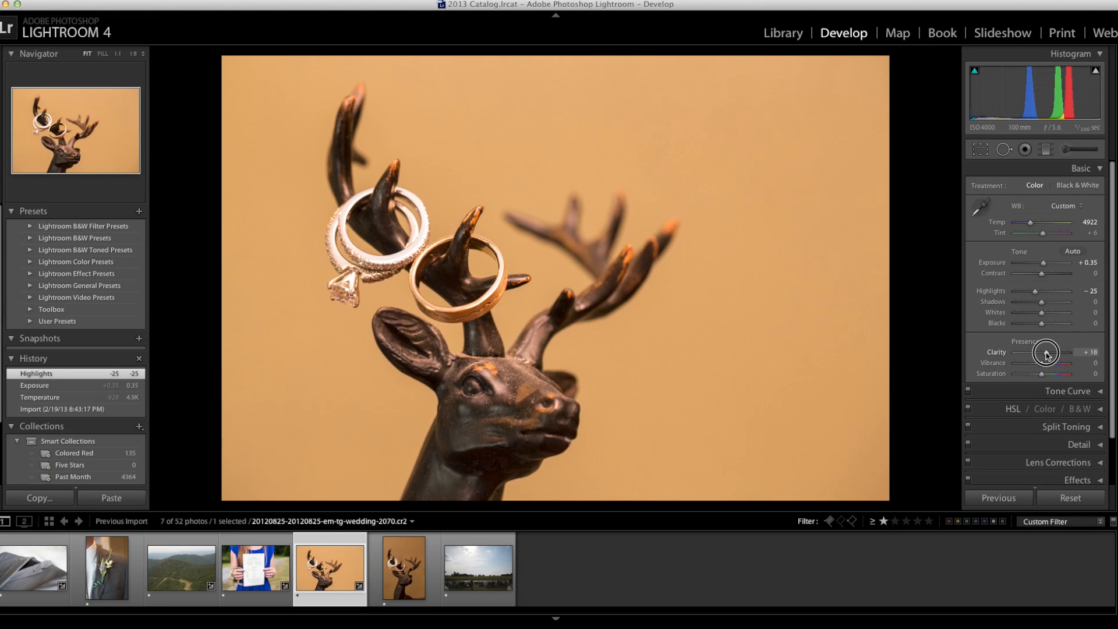
{"action": "left_click_drag", "start_coordinate": [1046, 354], "coordinate": [1048, 355]}
{"action": "left_click_drag", "start_coordinate": [1049, 355], "coordinate": [1048, 355]}
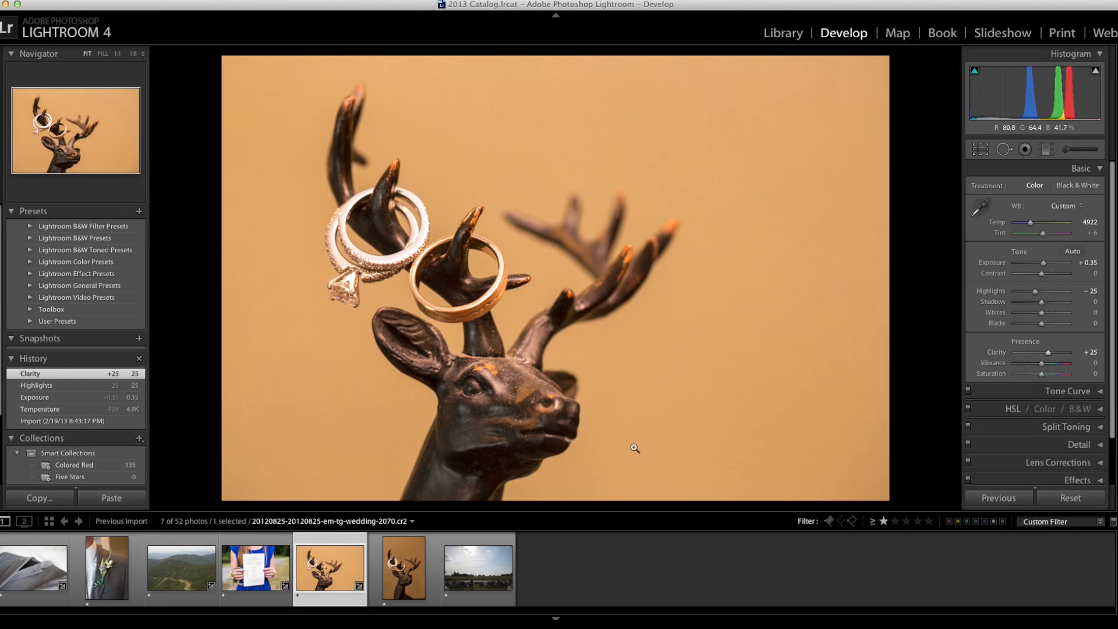
- Copy the develop settings of the horizontal photo of the rings on the deer figurine and paste them onto the vertical ring photo
{"action": "left_click", "coordinate": [397, 560]}
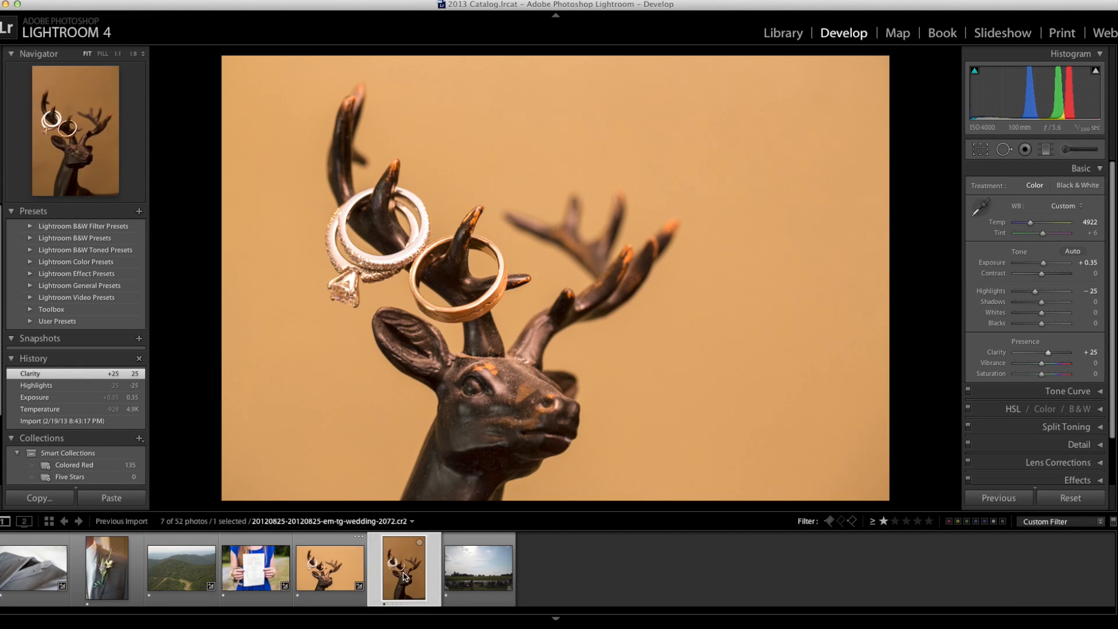
{"action": "left_click", "coordinate": [335, 571]}
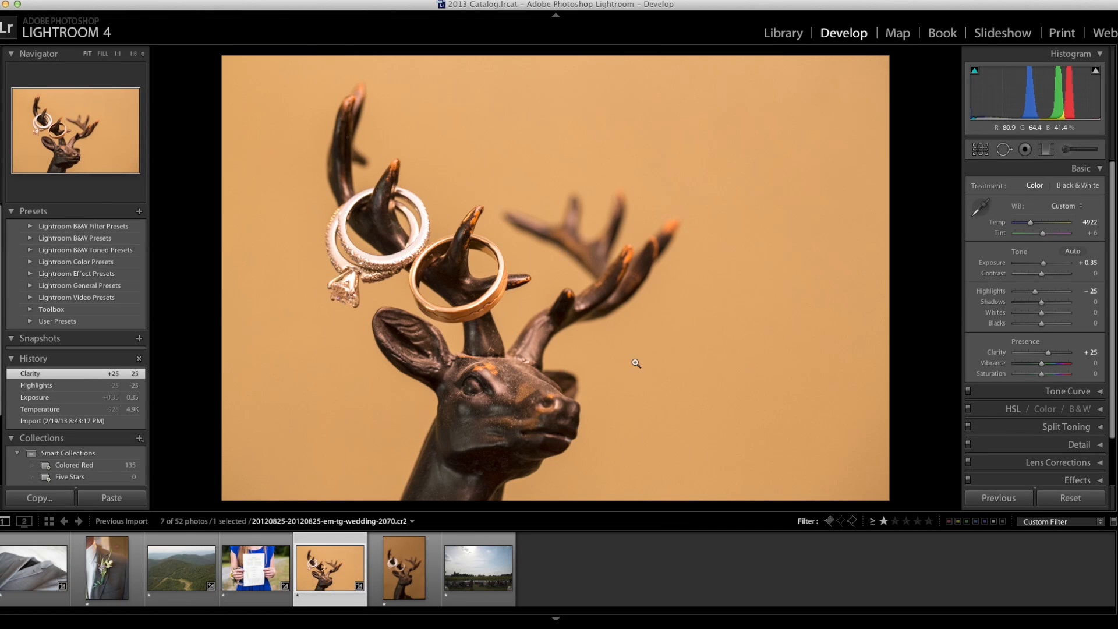
{"action": "left_click", "coordinate": [39, 497]}
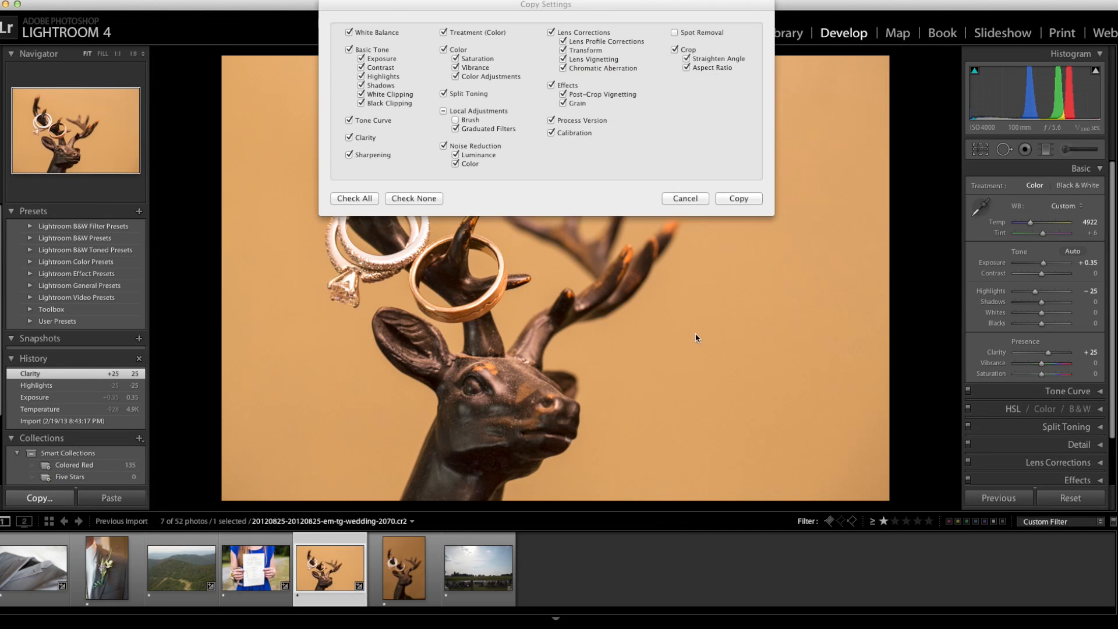
{"action": "left_click", "coordinate": [739, 199]}
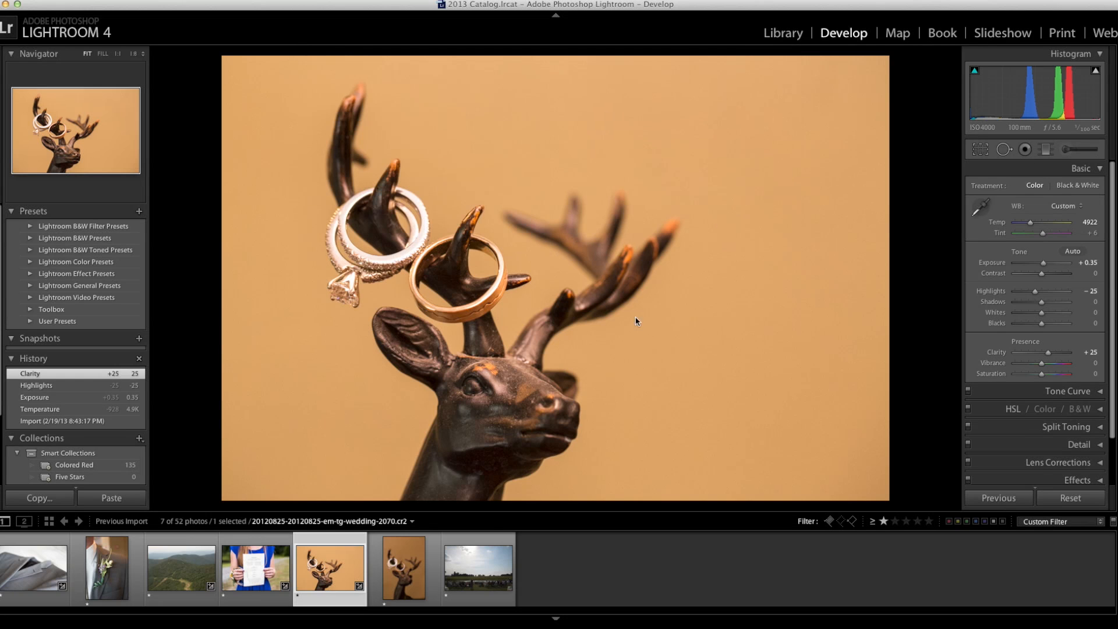
{"action": "left_click", "coordinate": [398, 555]}
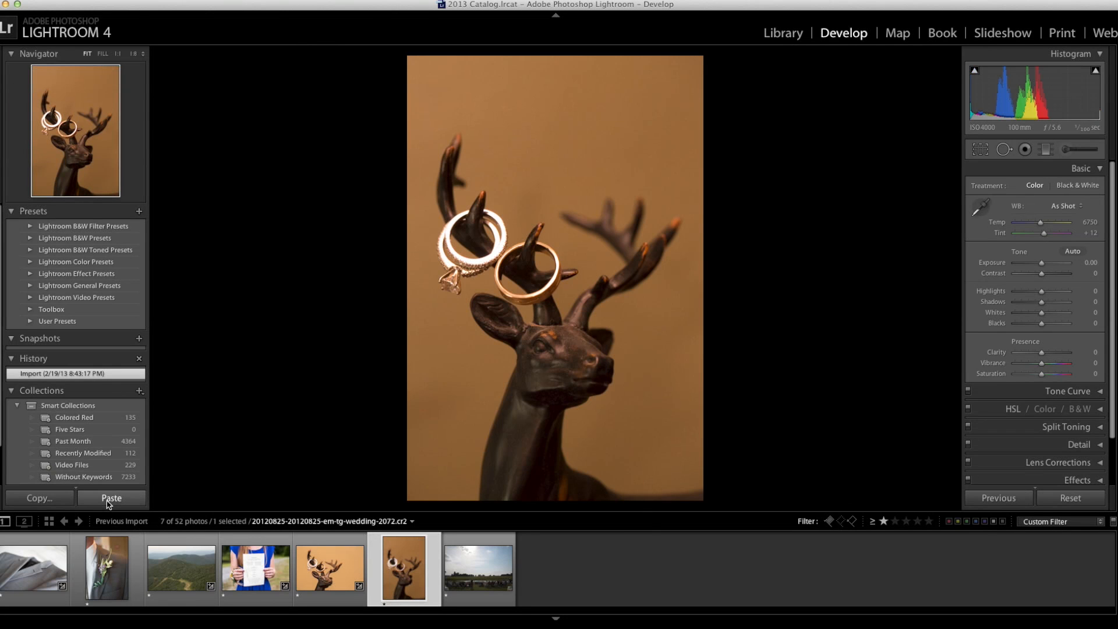
{"action": "left_click", "coordinate": [110, 498]}
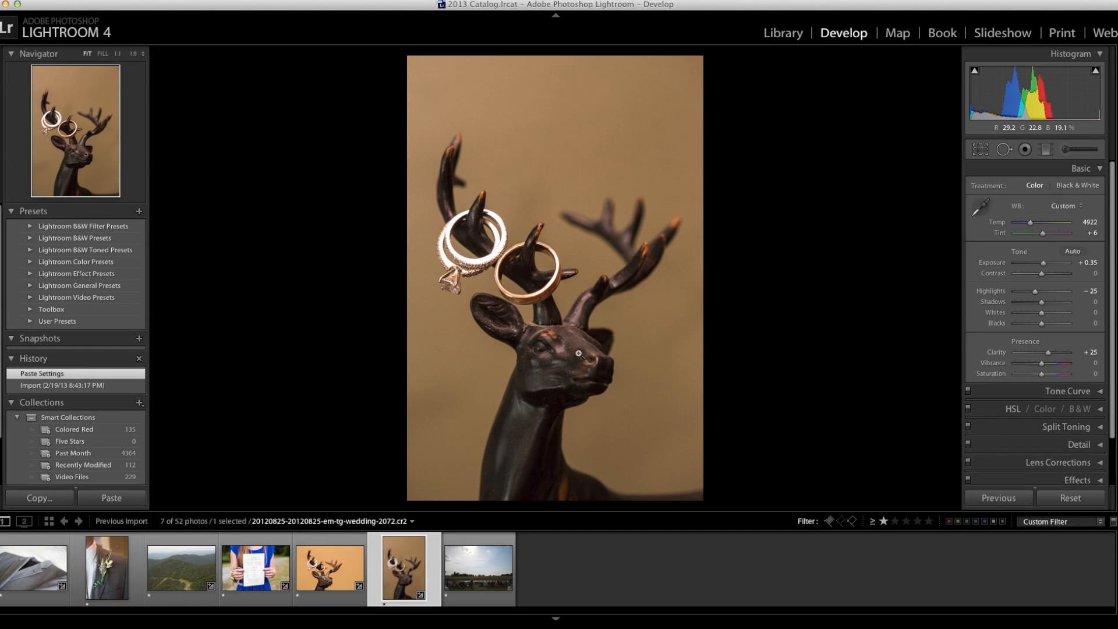
- Compare the vertical ring photo with the horizontal one to check how the pasted settings look
{"action": "left_click", "coordinate": [350, 567]}
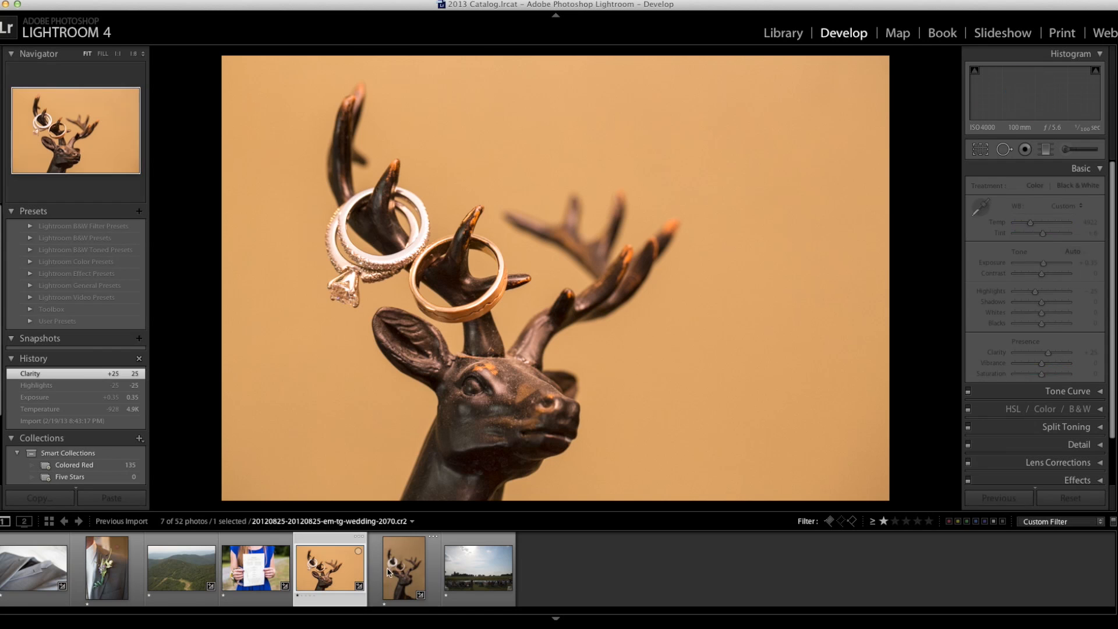
{"action": "left_click", "coordinate": [400, 571]}
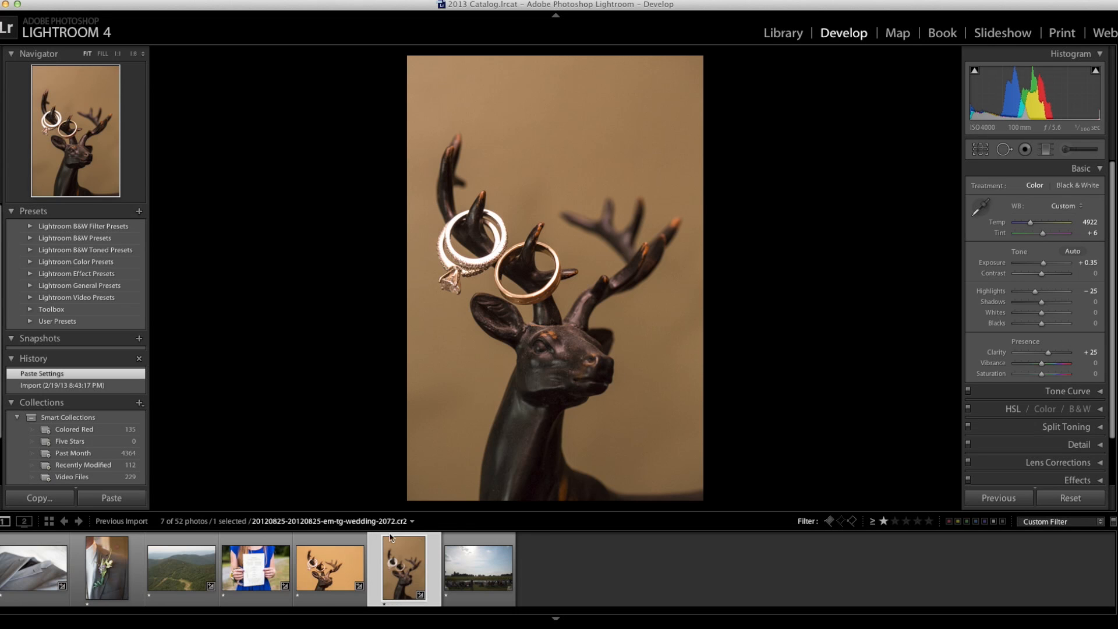
{"action": "left_click", "coordinate": [338, 574]}
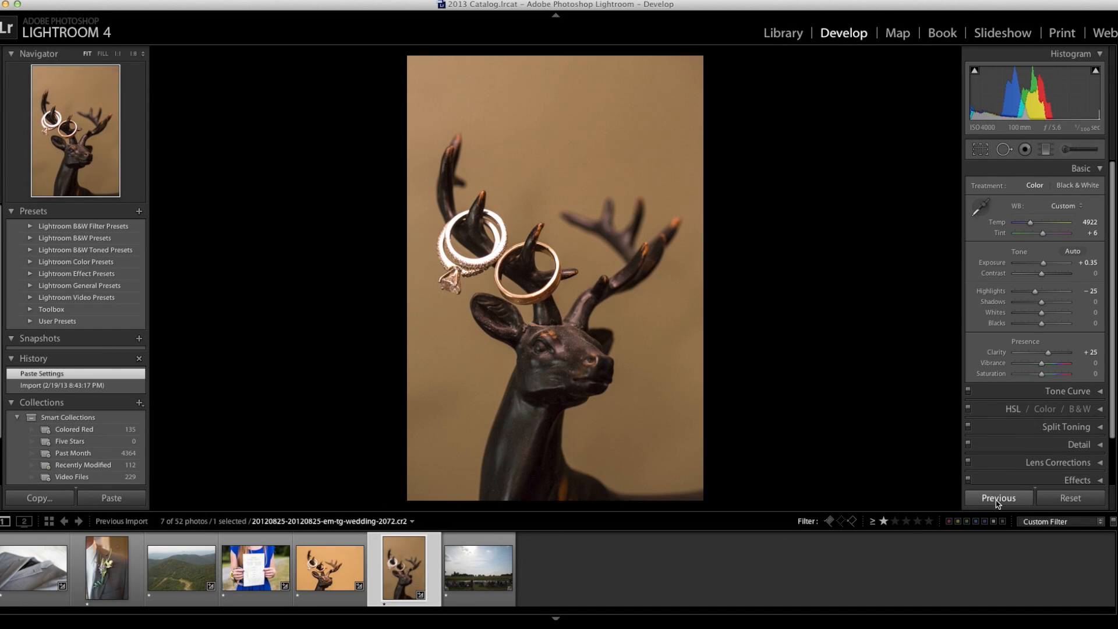
{"action": "left_click", "coordinate": [996, 499]}
- Convert the vertical ring photo to black and white with Exposure +1.20 and Contrast +37
{"action": "left_click_drag", "start_coordinate": [1044, 263], "coordinate": [1051, 266]}
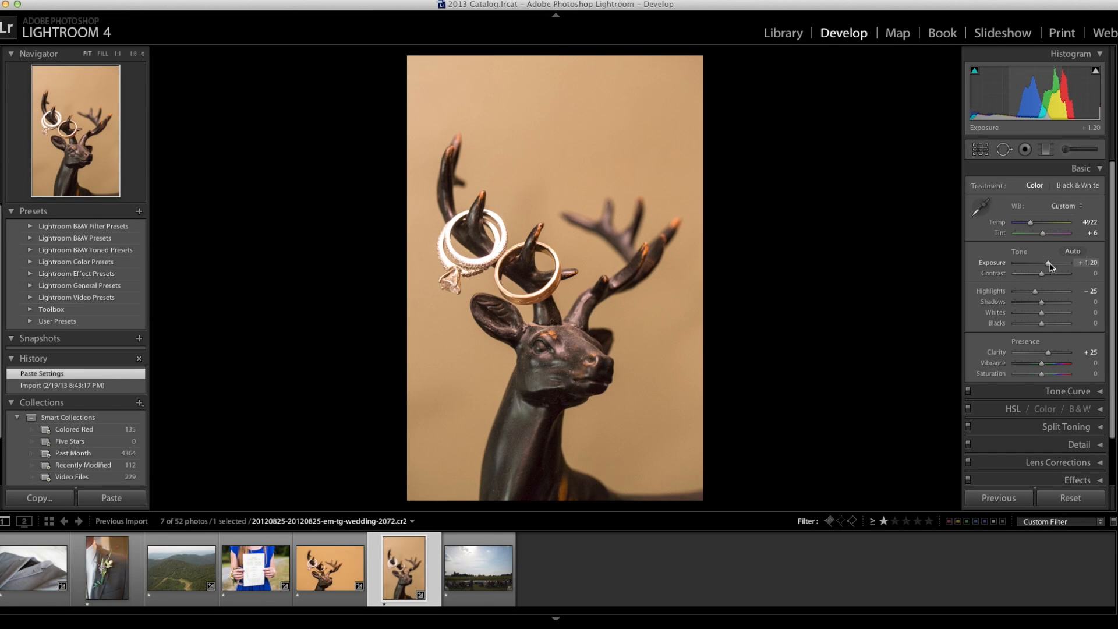
{"action": "left_click", "coordinate": [1077, 186]}
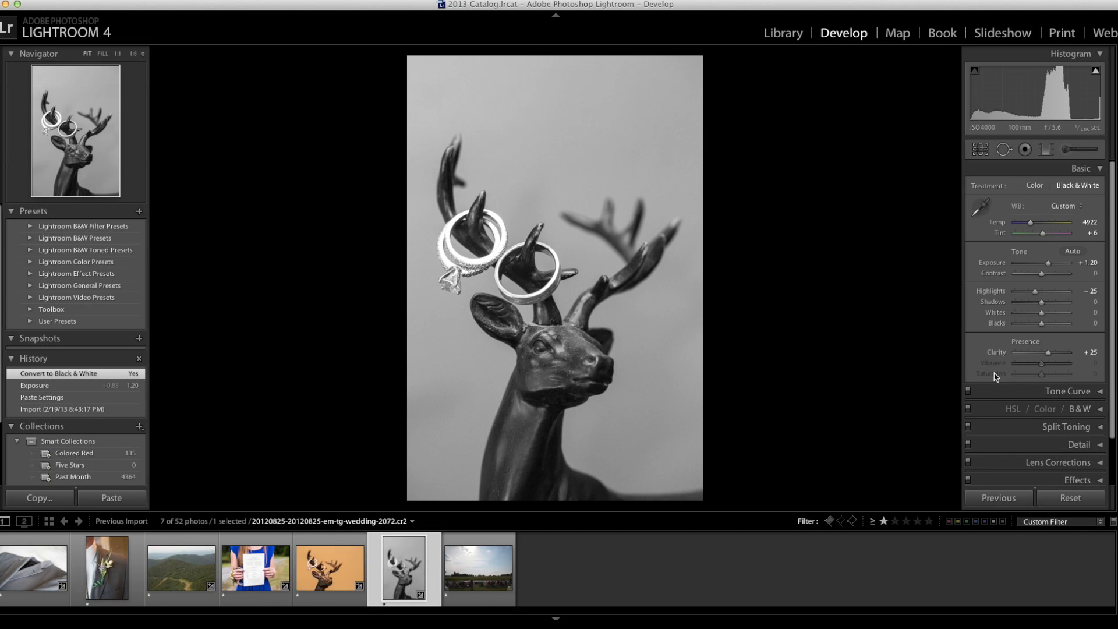
{"action": "left_click_drag", "start_coordinate": [1046, 275], "coordinate": [1051, 276]}
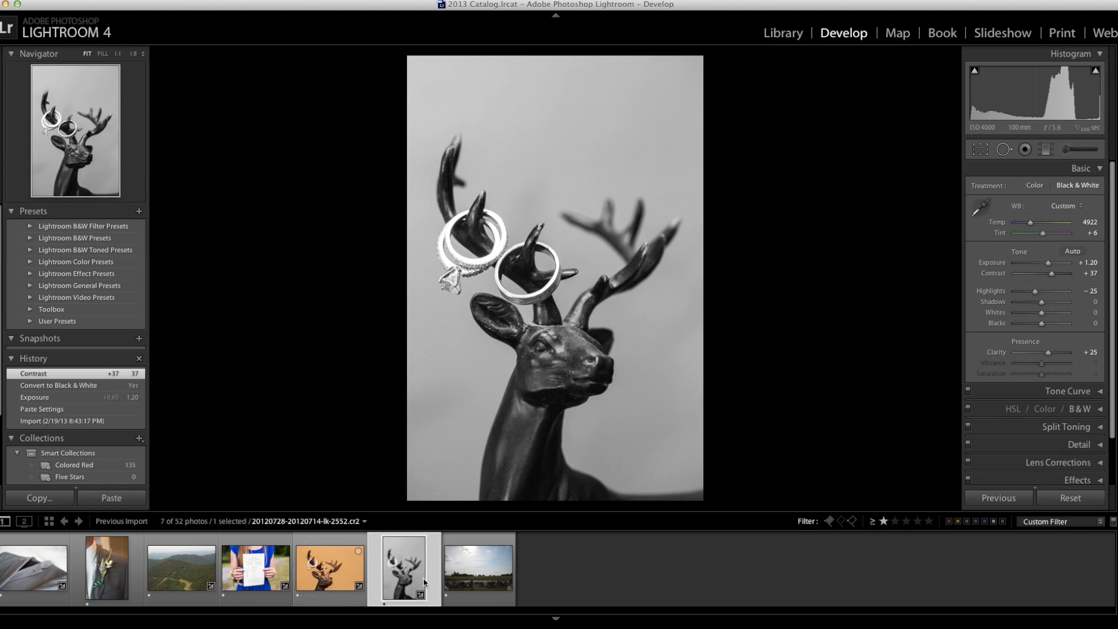
- Set the rating to 0 for the boutonniere, suit jacket and cloudy sky landscape photos so they leave the one-star selection
{"action": "left_click", "coordinate": [180, 575]}
{"action": "left_click", "coordinate": [113, 574]}
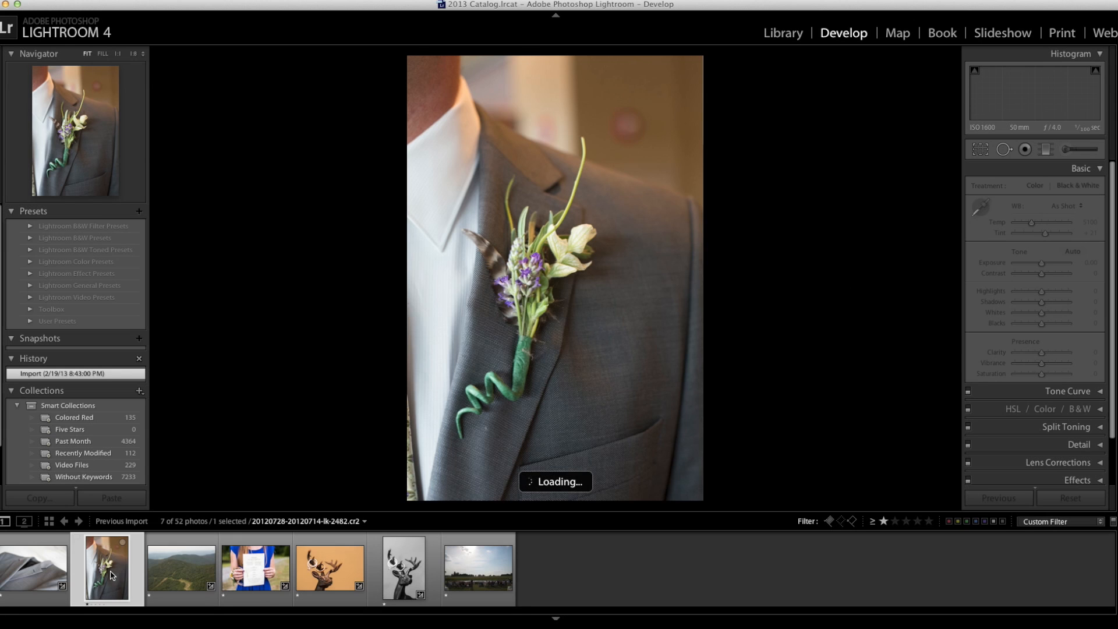
{"action": "key", "text": "0"}
{"action": "key", "text": "Left"}
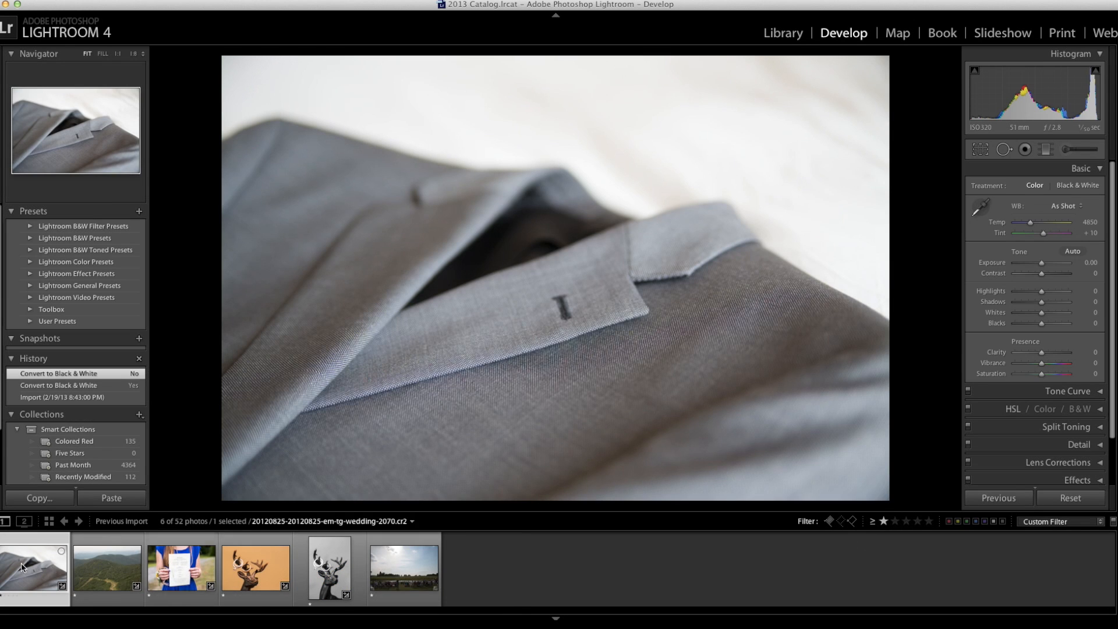
{"action": "key", "text": "0"}
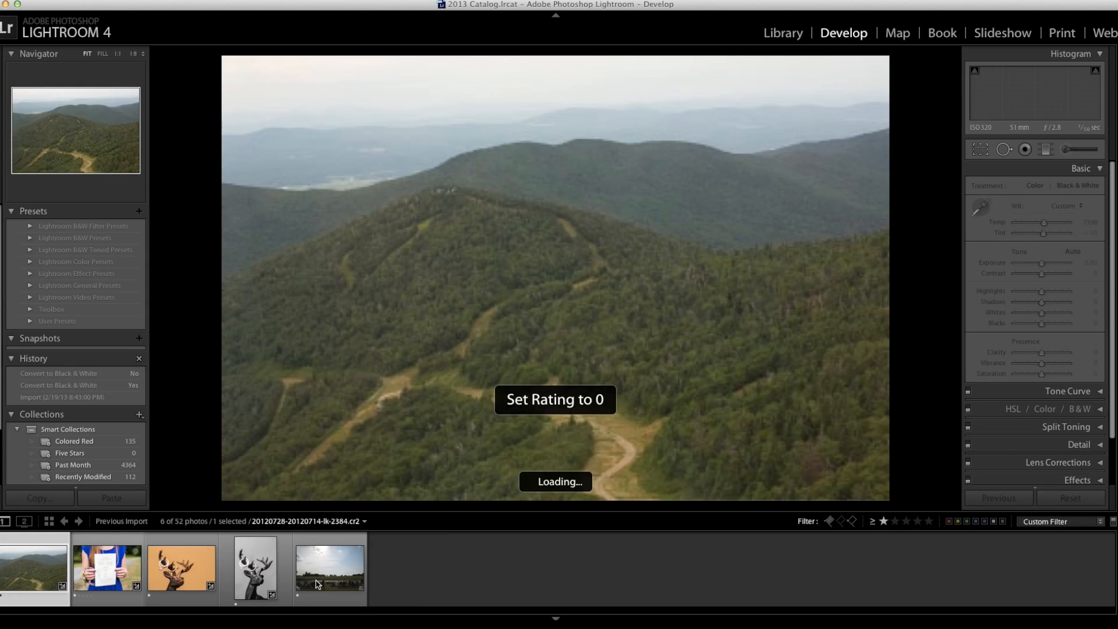
{"action": "left_click", "coordinate": [343, 577]}
{"action": "key", "text": "0"}
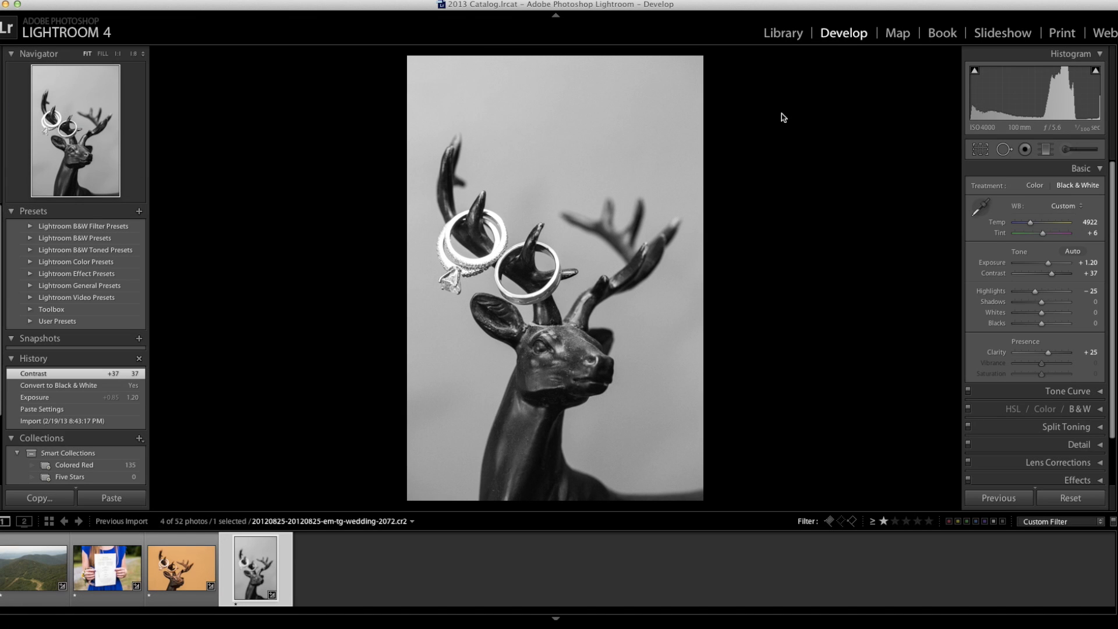
- Switch to the Library and turn the one-star filter off and back on to compare the full import with the picks
{"action": "left_click", "coordinate": [786, 35]}
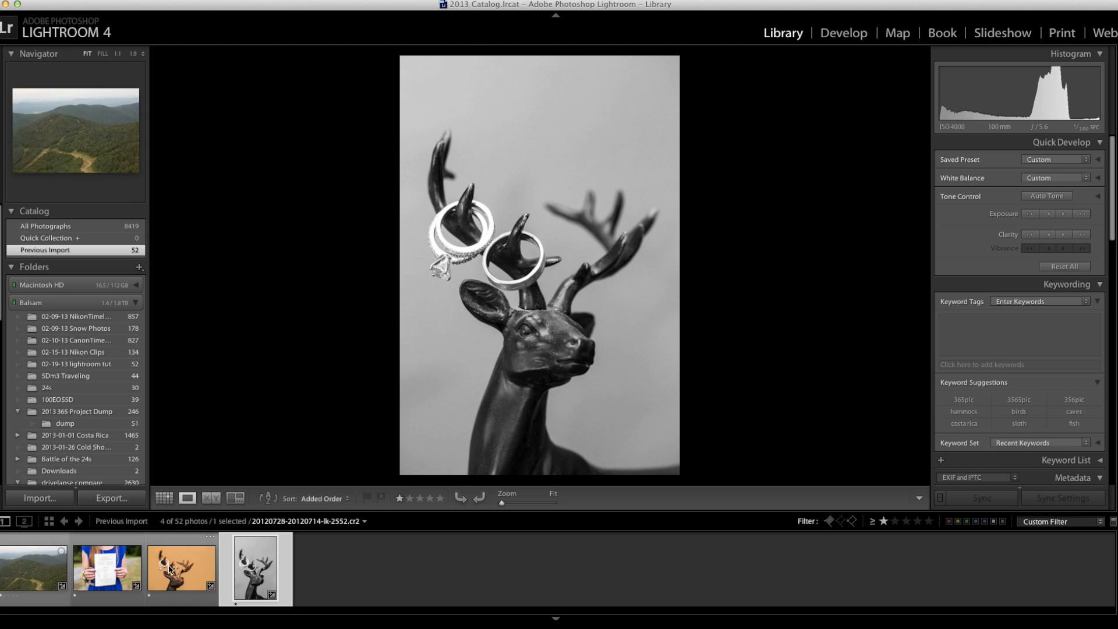
{"action": "left_click", "coordinate": [884, 524]}
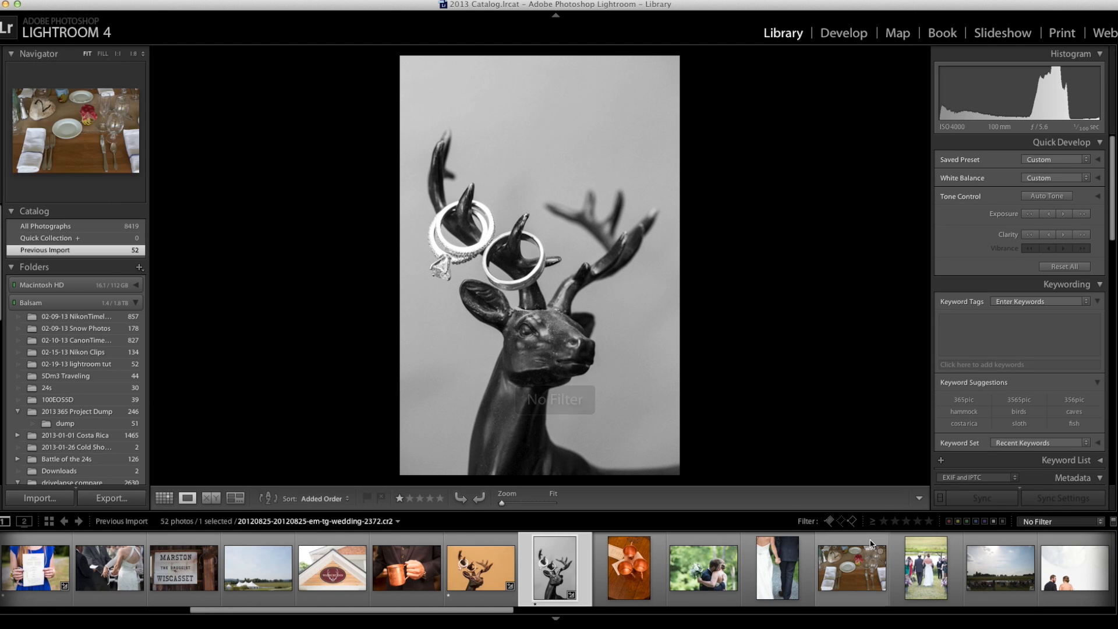
{"action": "left_click", "coordinate": [884, 521]}
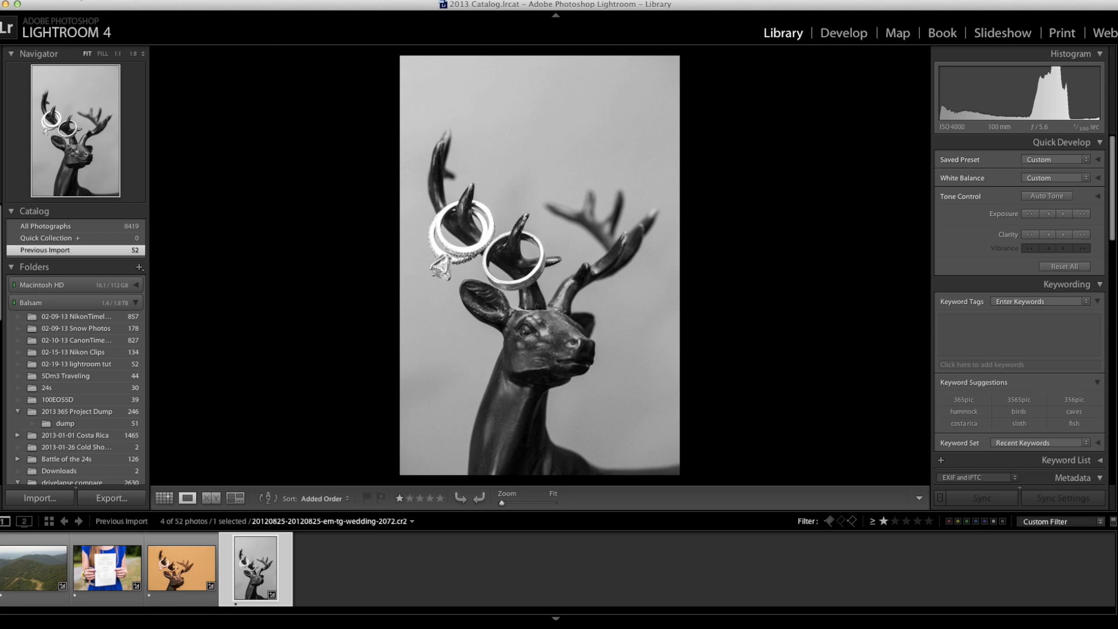
- Review the export presets and the export settings for location, naming, file format, sizing, sharpening, metadata and watermark, and cancel without exporting
{"action": "left_click", "coordinate": [82, 0]}
{"action": "mouse_move", "coordinate": [133, 170]}
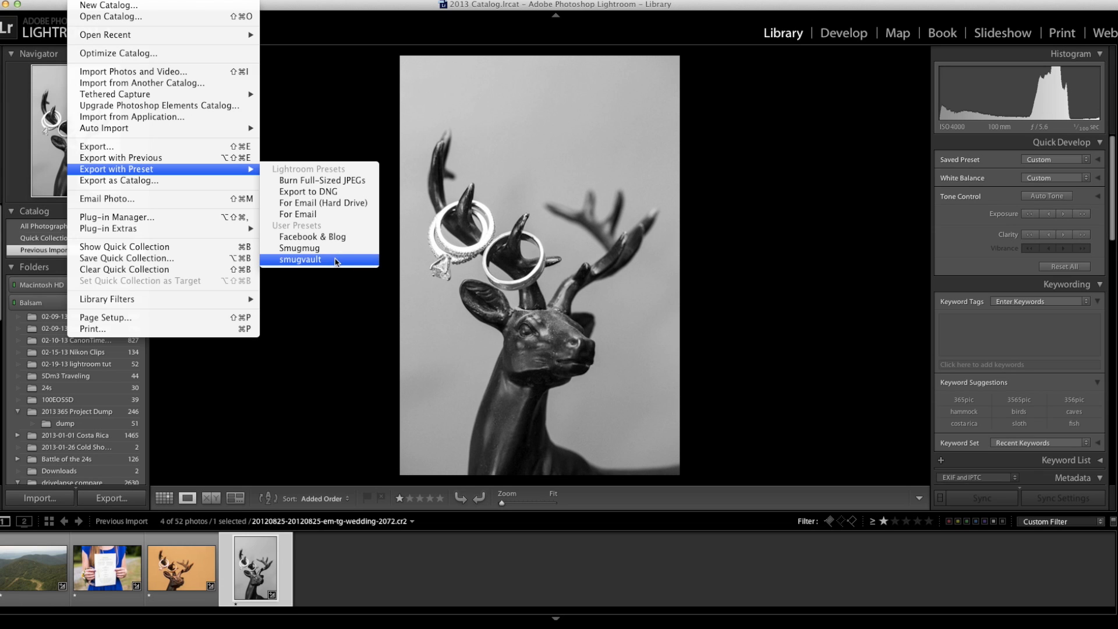
{"action": "left_click", "coordinate": [128, 150]}
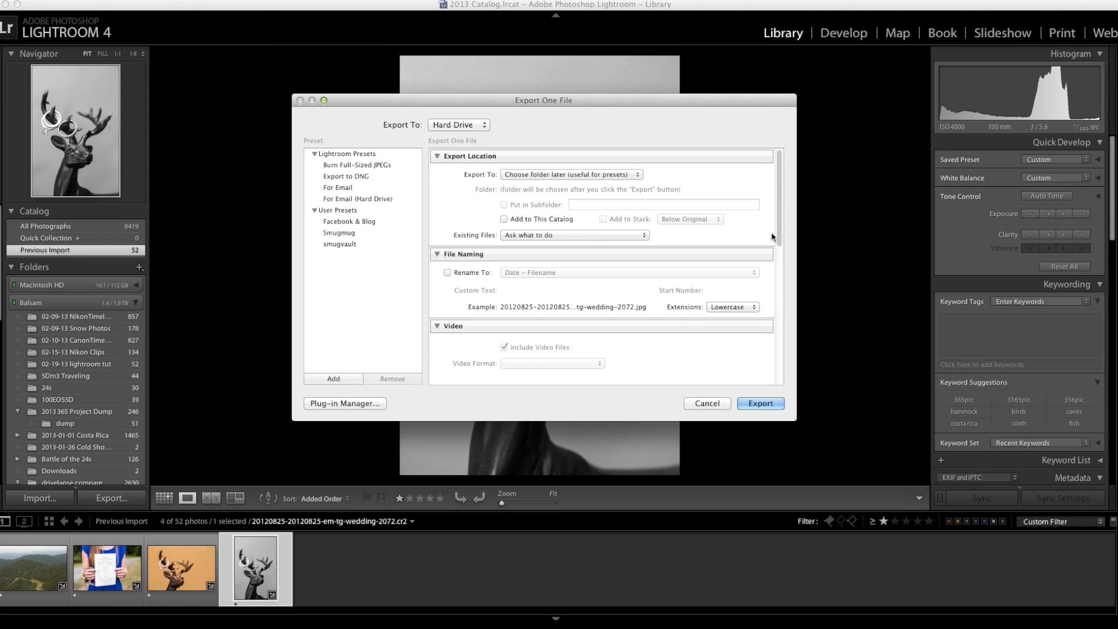
{"action": "left_click_drag", "start_coordinate": [781, 207], "coordinate": [781, 198]}
{"action": "left_click_drag", "start_coordinate": [780, 220], "coordinate": [780, 301]}
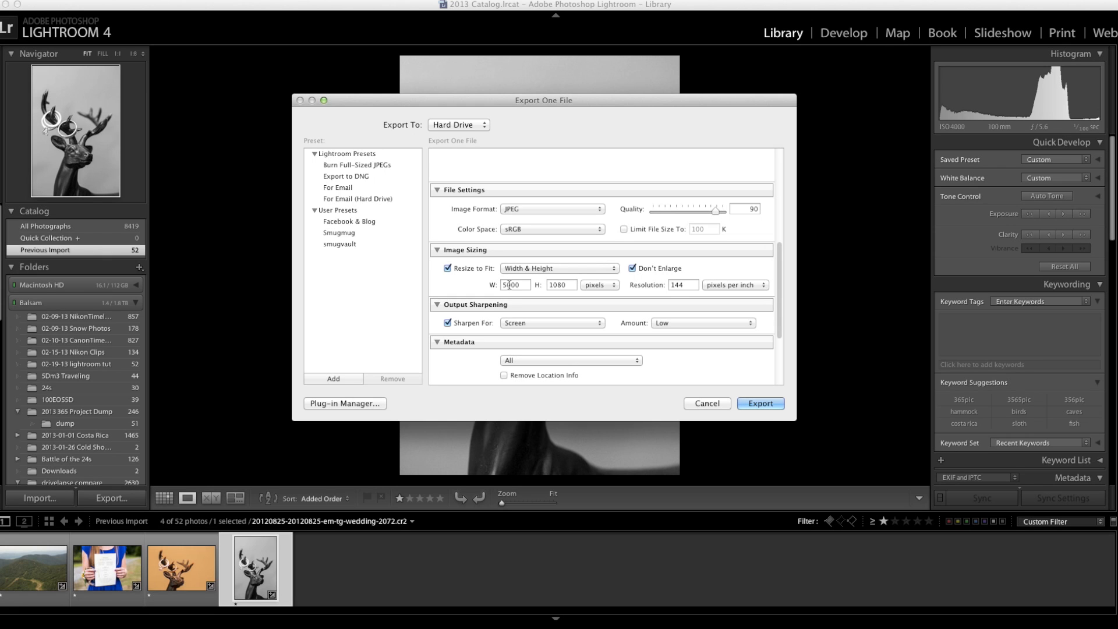
{"action": "scroll", "coordinate": [605, 284], "scroll_direction": "down", "scroll_amount": 1}
{"action": "scroll", "coordinate": [497, 325], "scroll_direction": "down", "scroll_amount": 3}
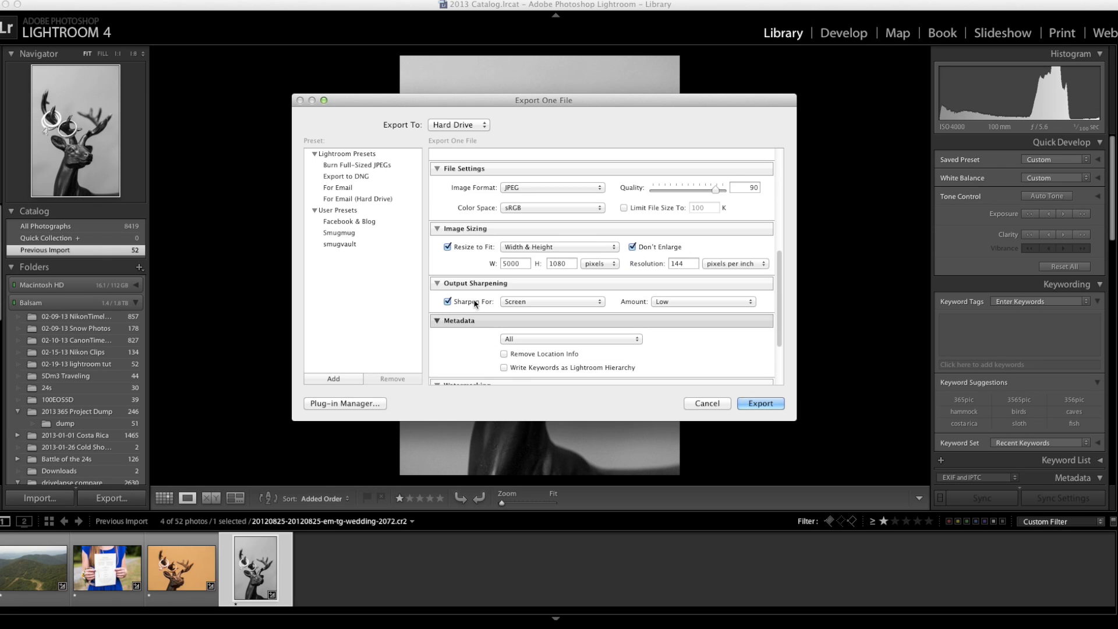
{"action": "scroll", "coordinate": [776, 349], "scroll_direction": "down", "scroll_amount": 2}
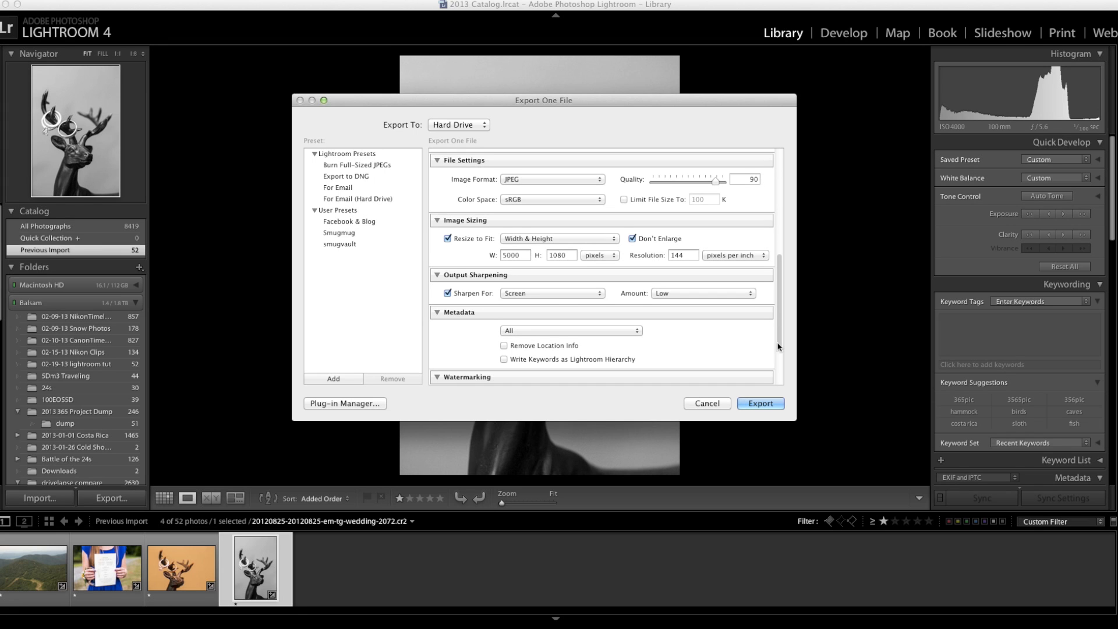
{"action": "left_click_drag", "start_coordinate": [781, 327], "coordinate": [786, 377]}
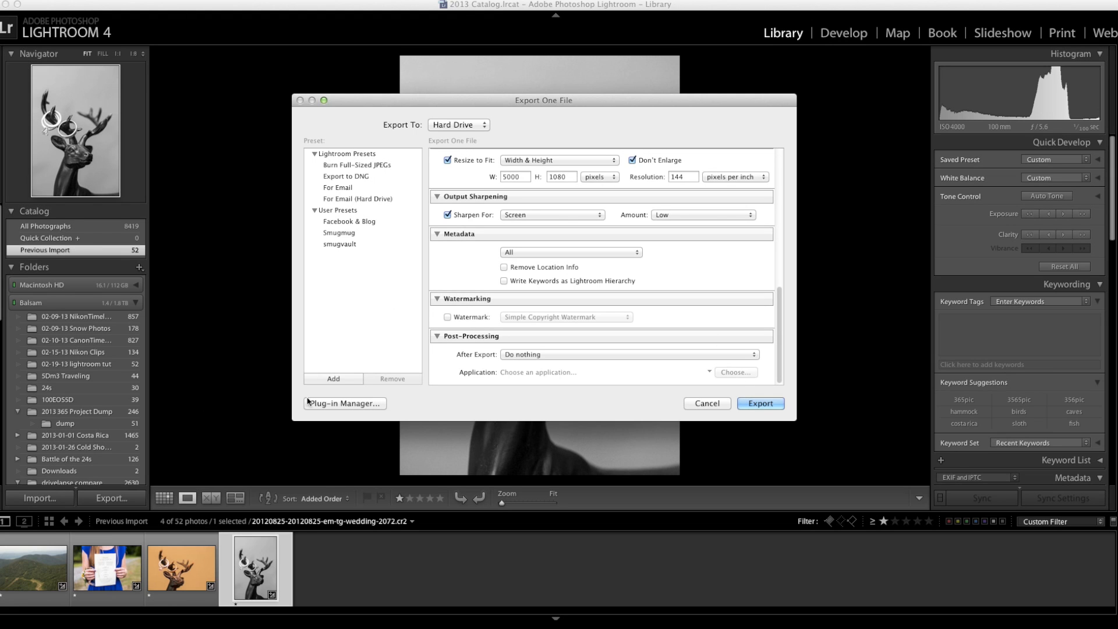
{"action": "left_click", "coordinate": [707, 403]}
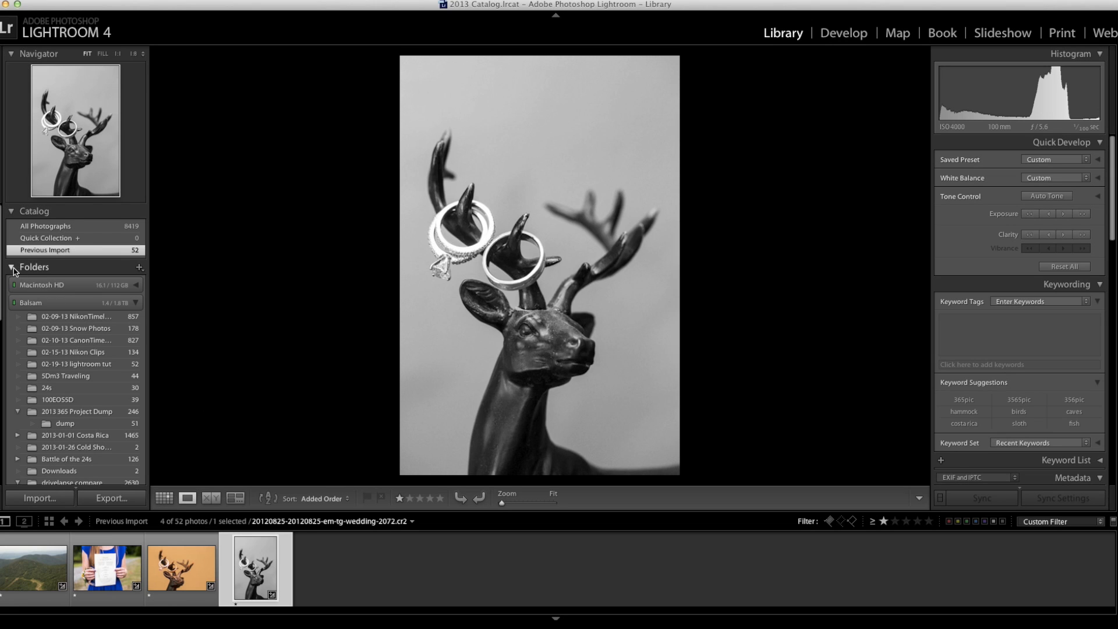
- Collapse the folder list and compare the black-and-white ring photo's import state with its Contrast edit in the Develop history
{"action": "left_click", "coordinate": [13, 268]}
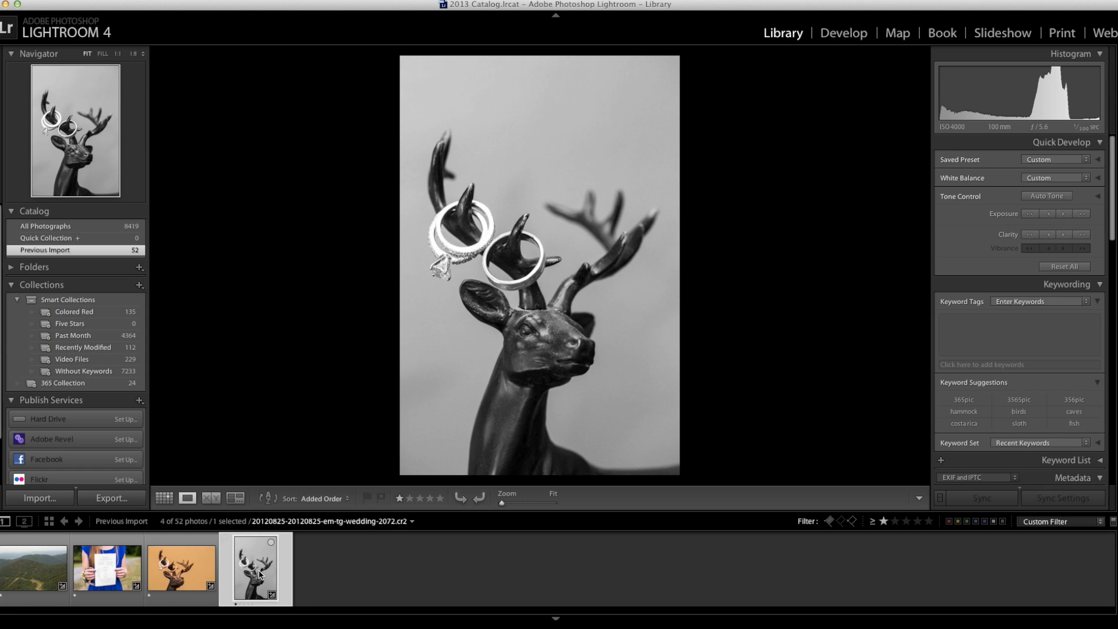
{"action": "left_click", "coordinate": [841, 35]}
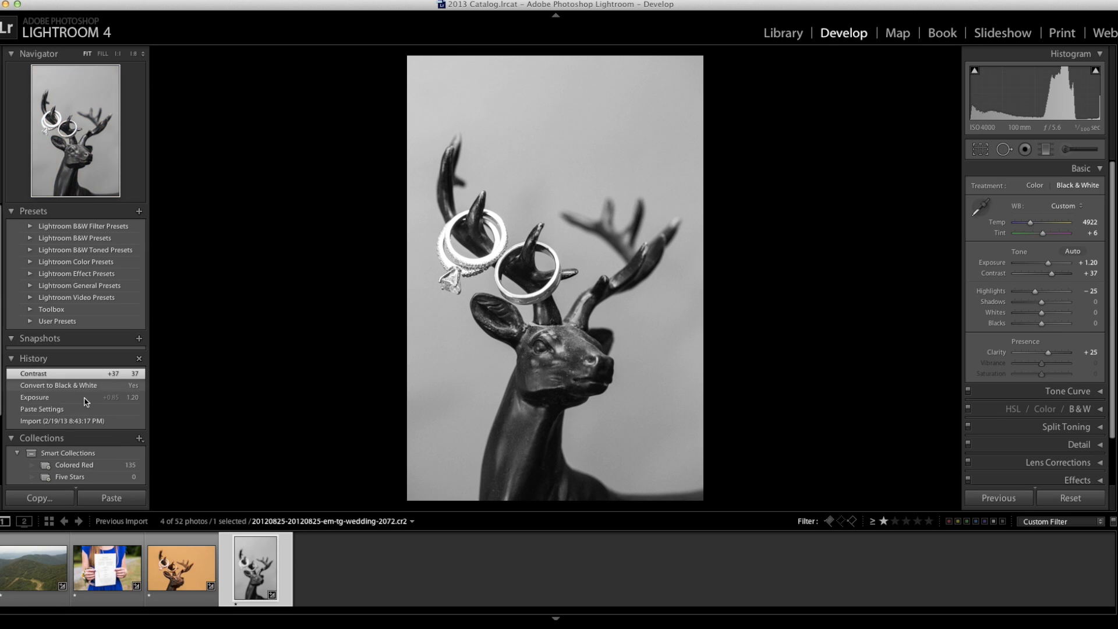
{"action": "left_click", "coordinate": [85, 421]}
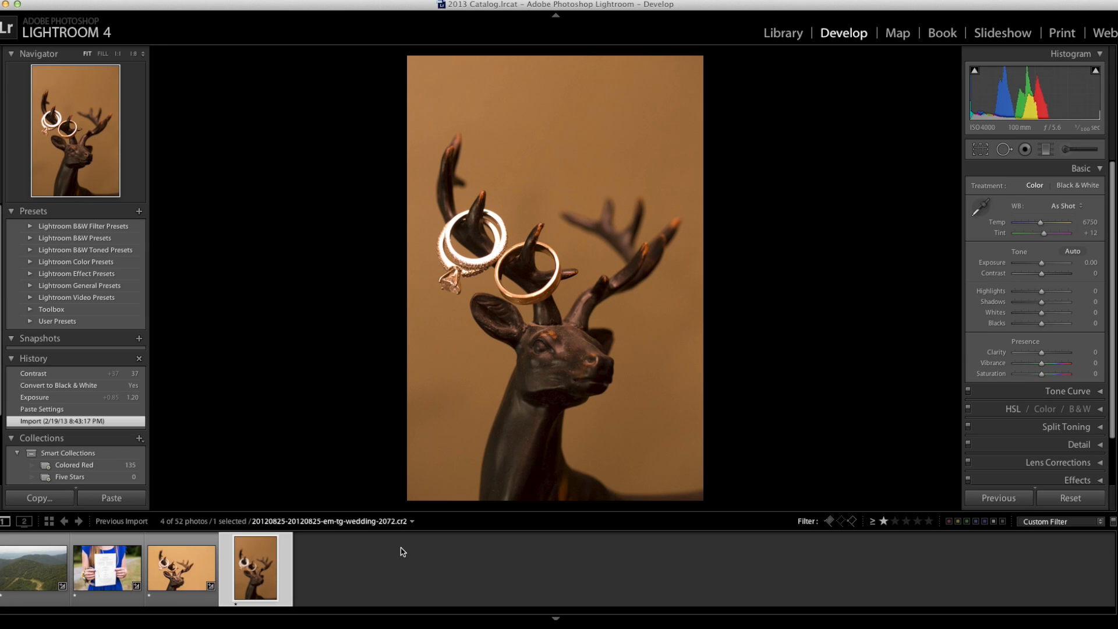
{"action": "left_click", "coordinate": [54, 376]}
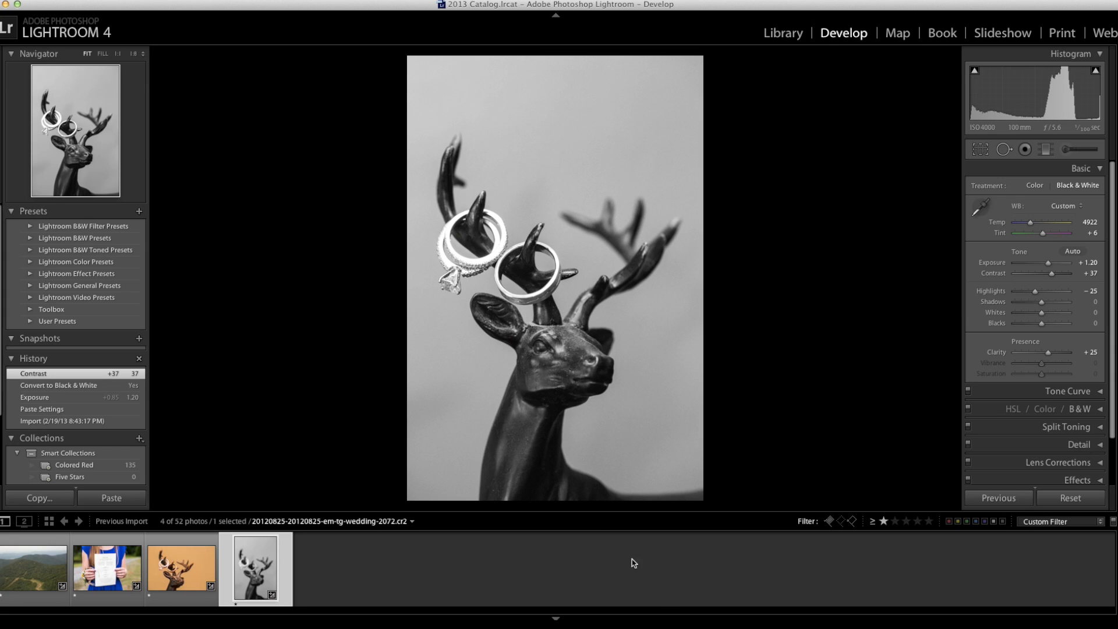